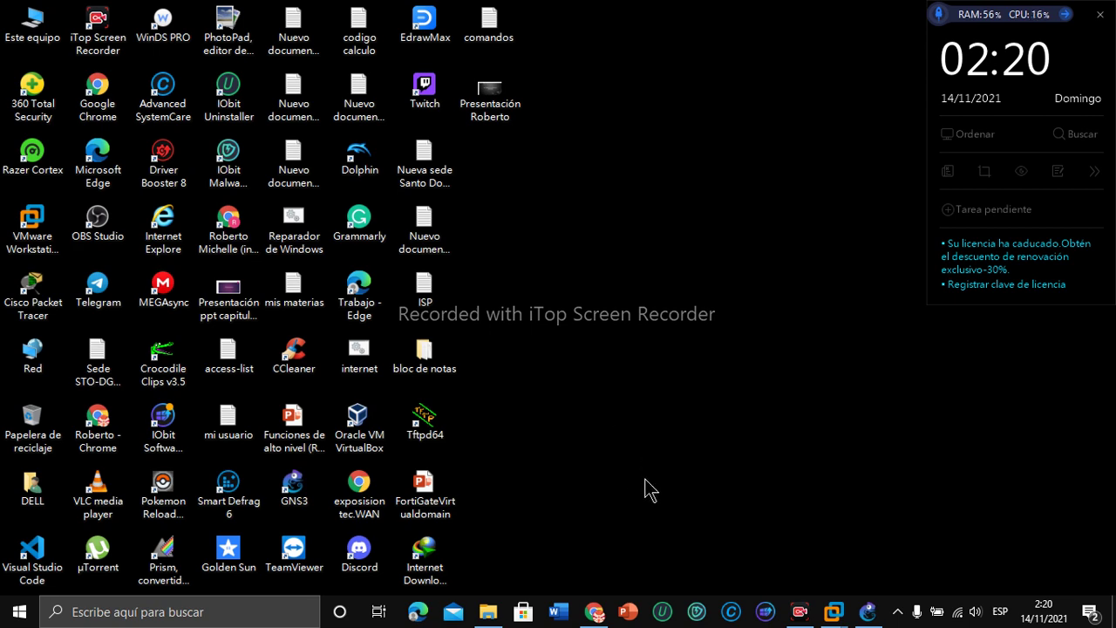
Step: Open the Documents folder in File Explorer and scroll down to the Laboratorios Primer Parcial file
mouse_move(491, 608)
click(533, 562)
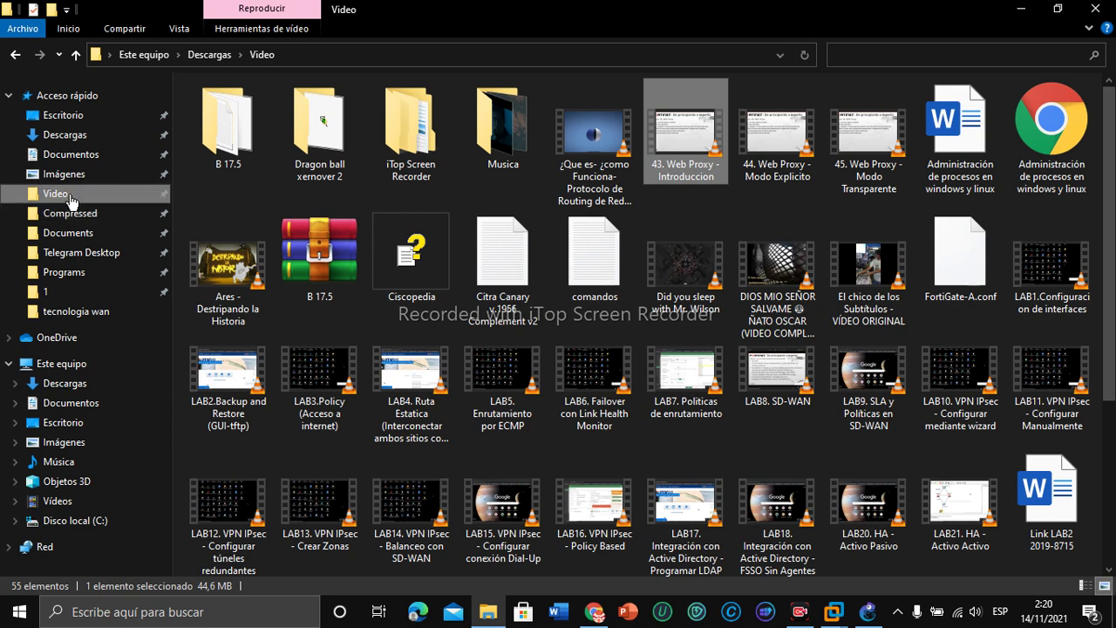
click(70, 233)
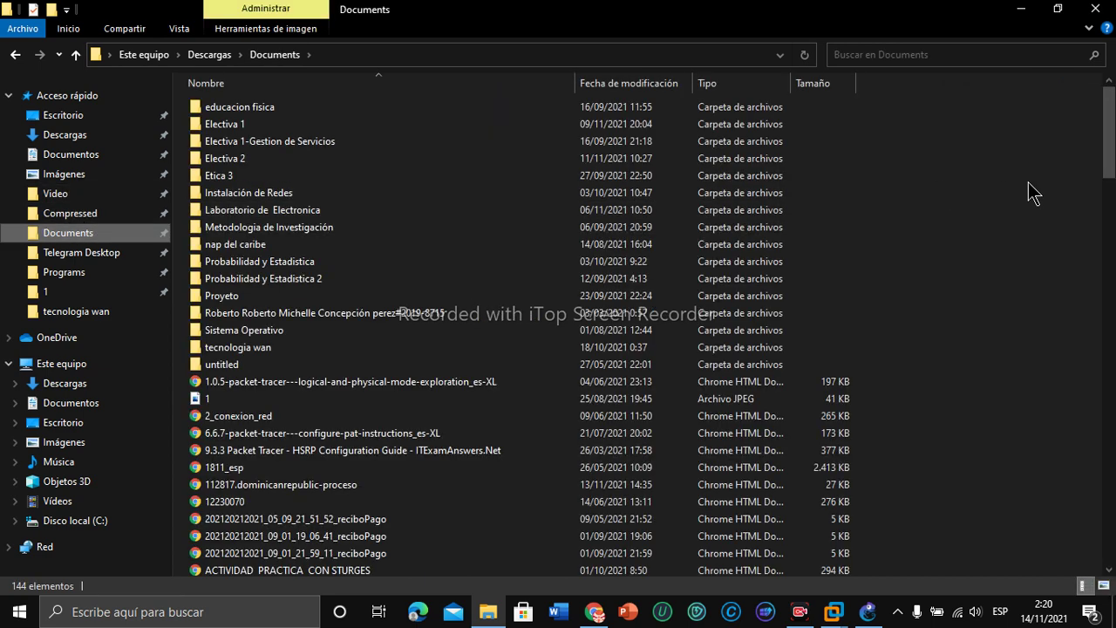
drag(1109, 131, 1111, 228)
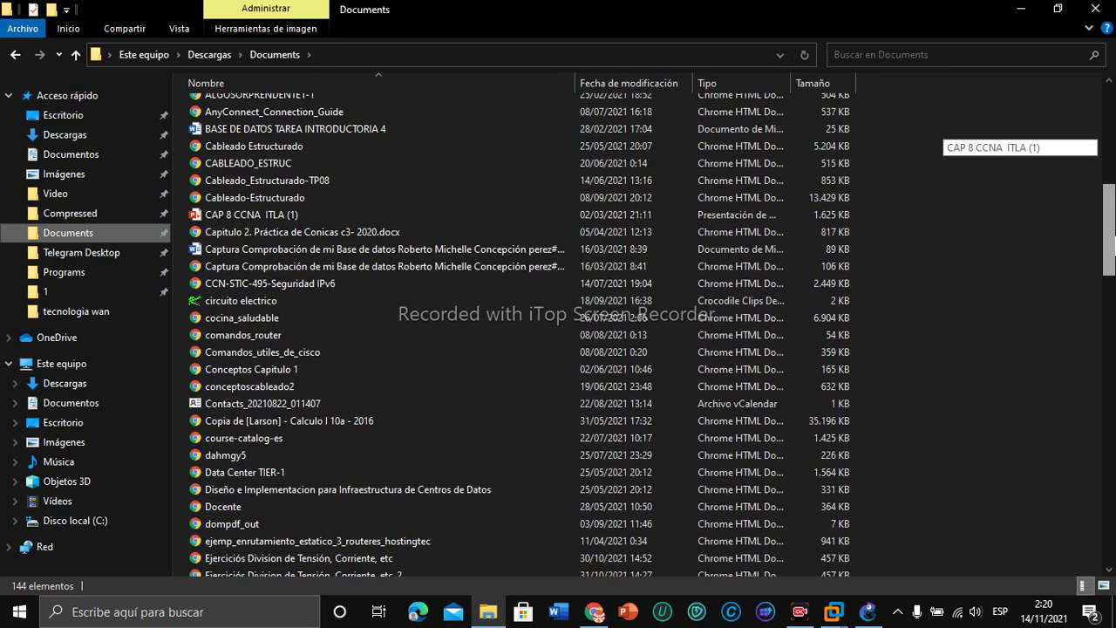
drag(1113, 244, 1113, 314)
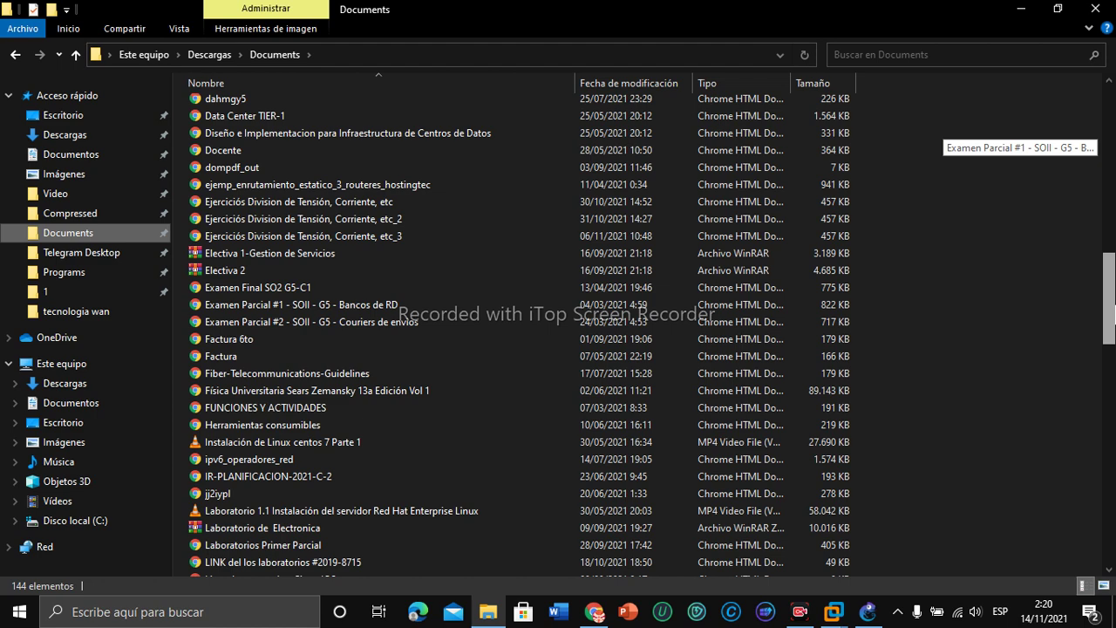
drag(1113, 314, 1112, 331)
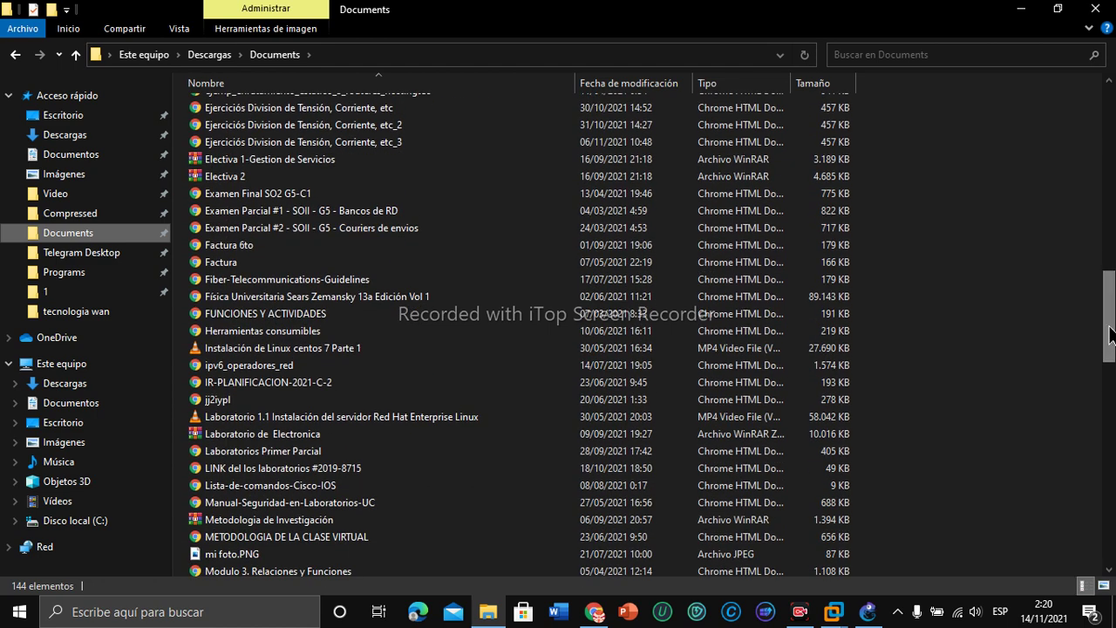
Step: Open the Laboratorios Primer Parcial PDF in Chrome, scroll through the 26-lab list, then close it
click(257, 450)
double_click(260, 449)
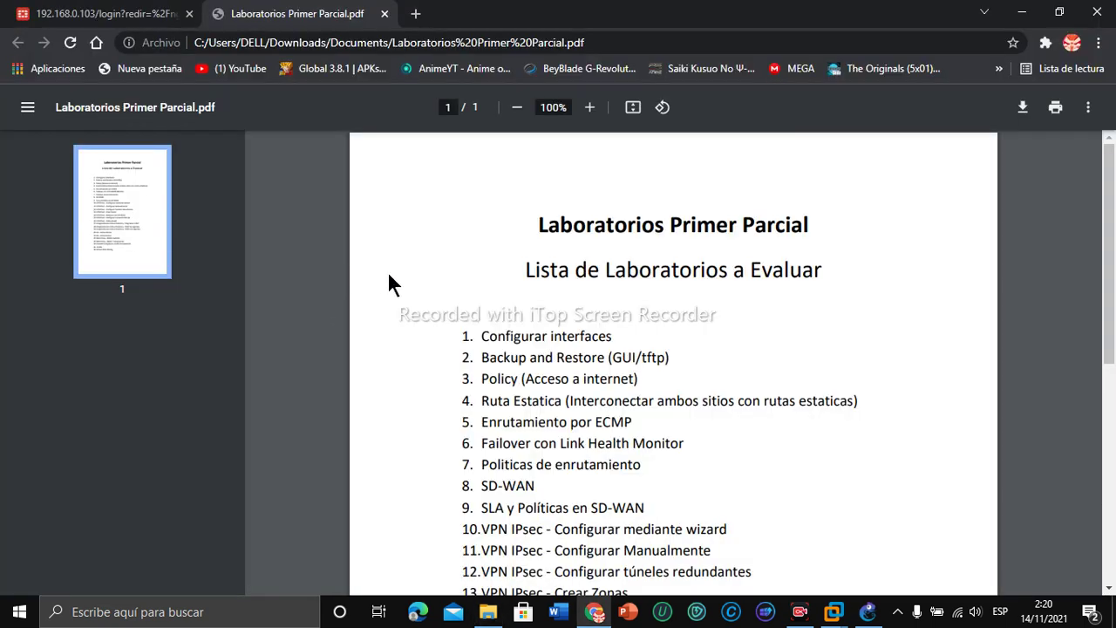
drag(1111, 203, 1111, 367)
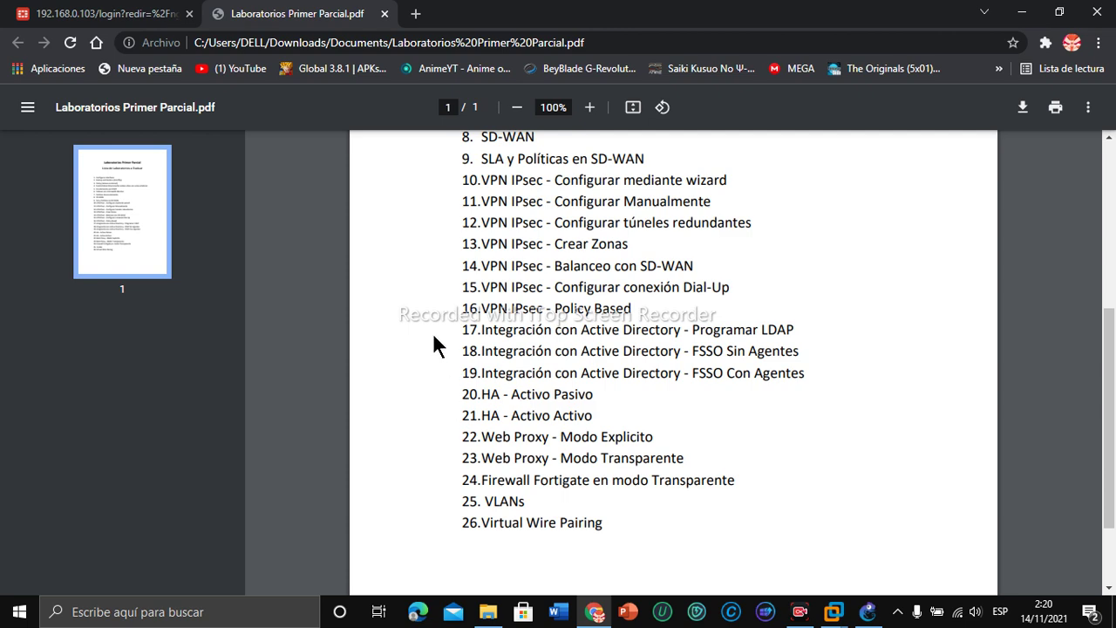
click(384, 14)
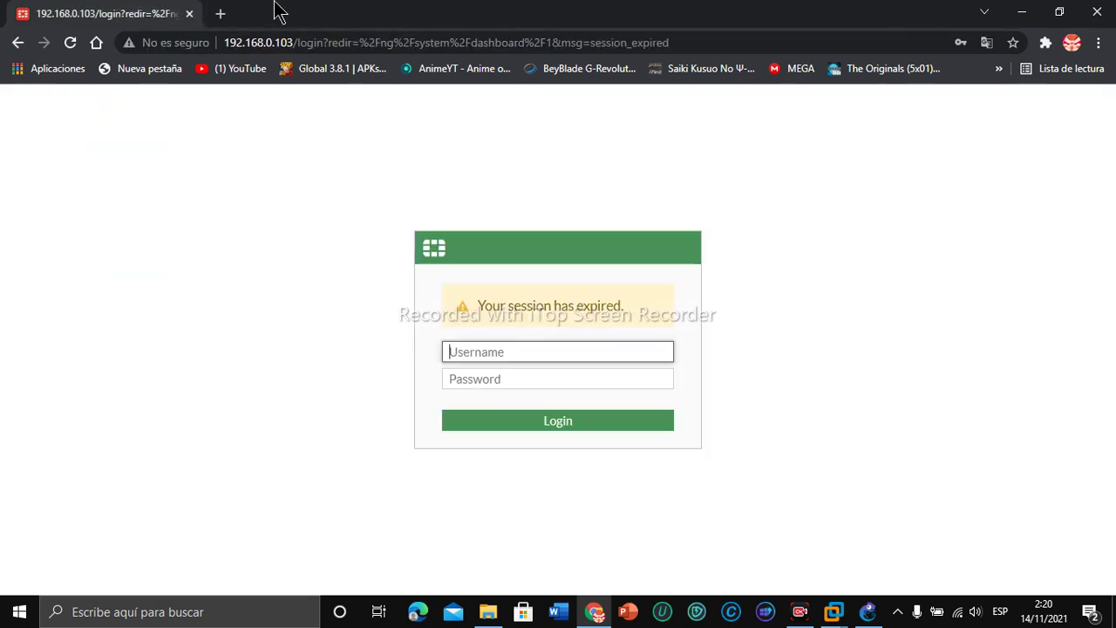
click(219, 14)
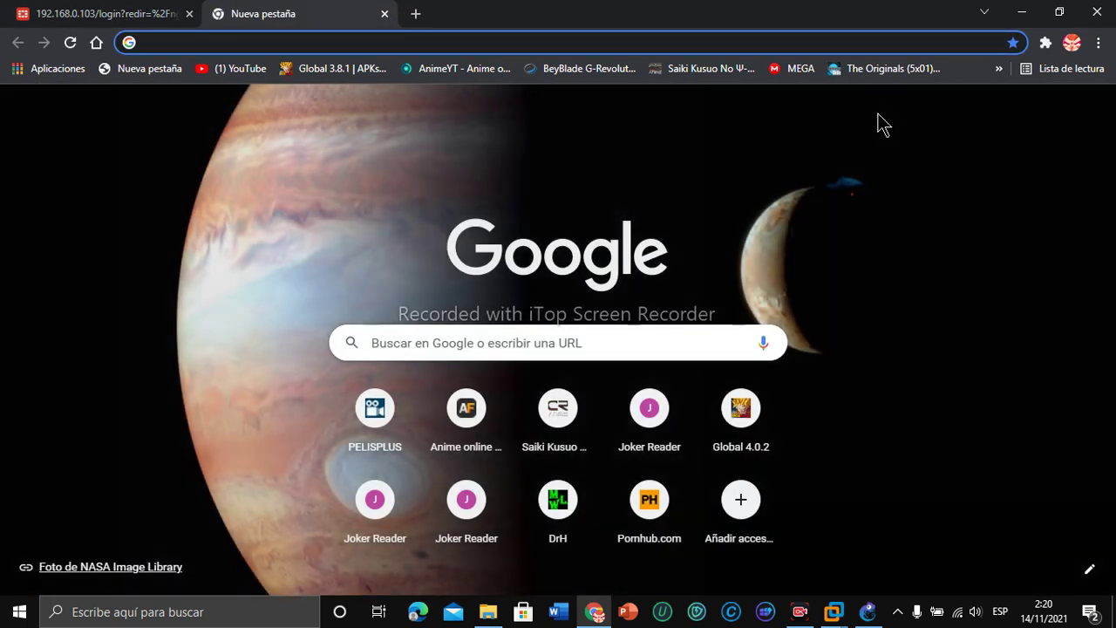
click(999, 68)
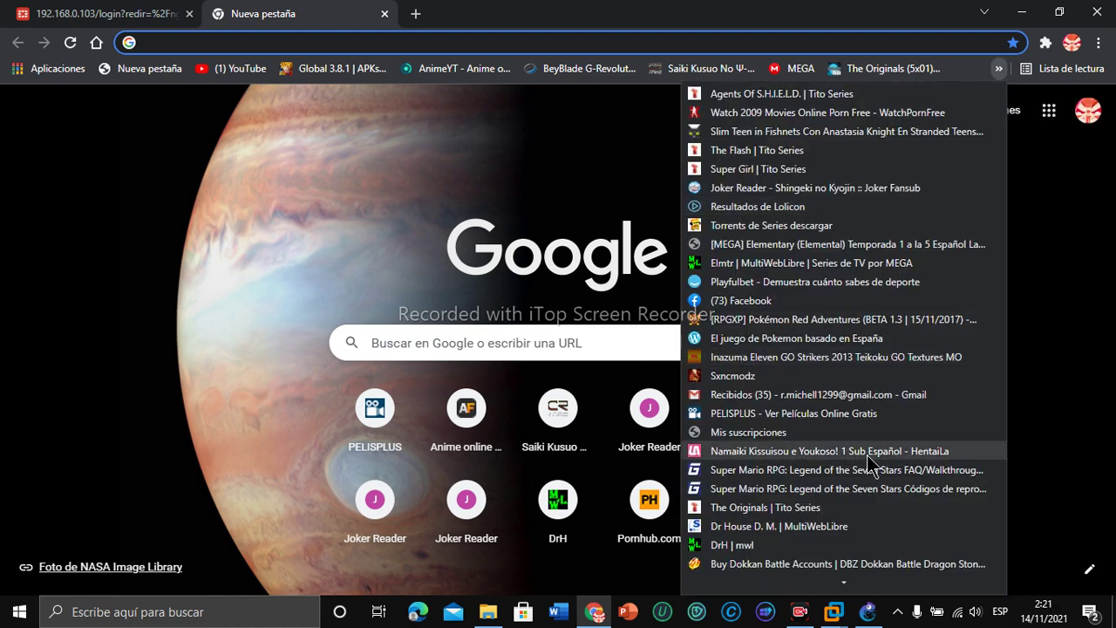
mouse_move(843, 582)
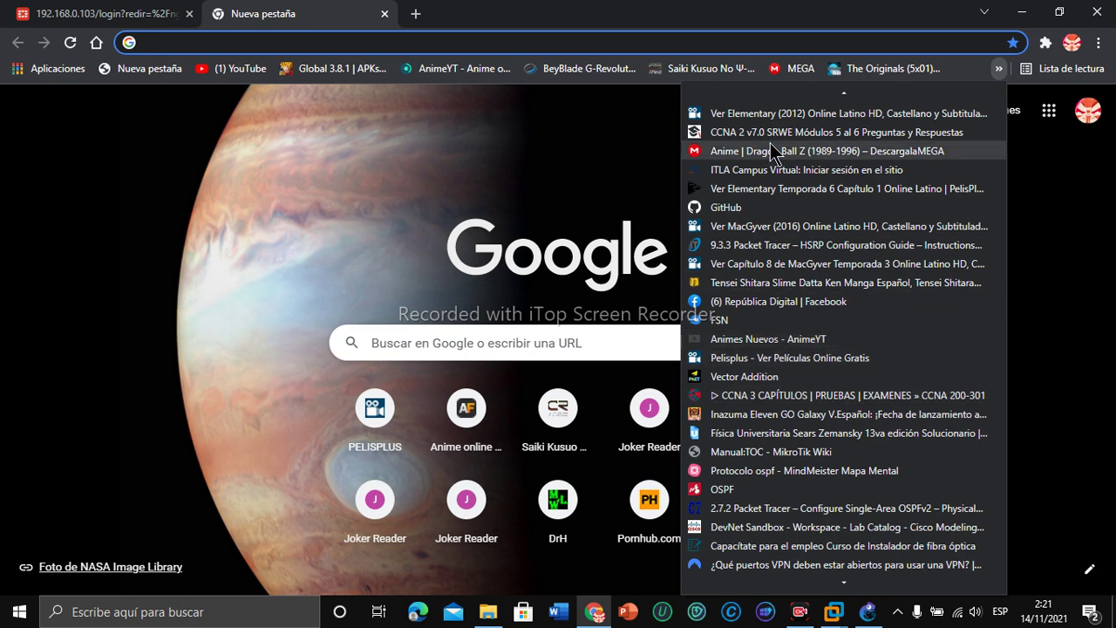
click(748, 170)
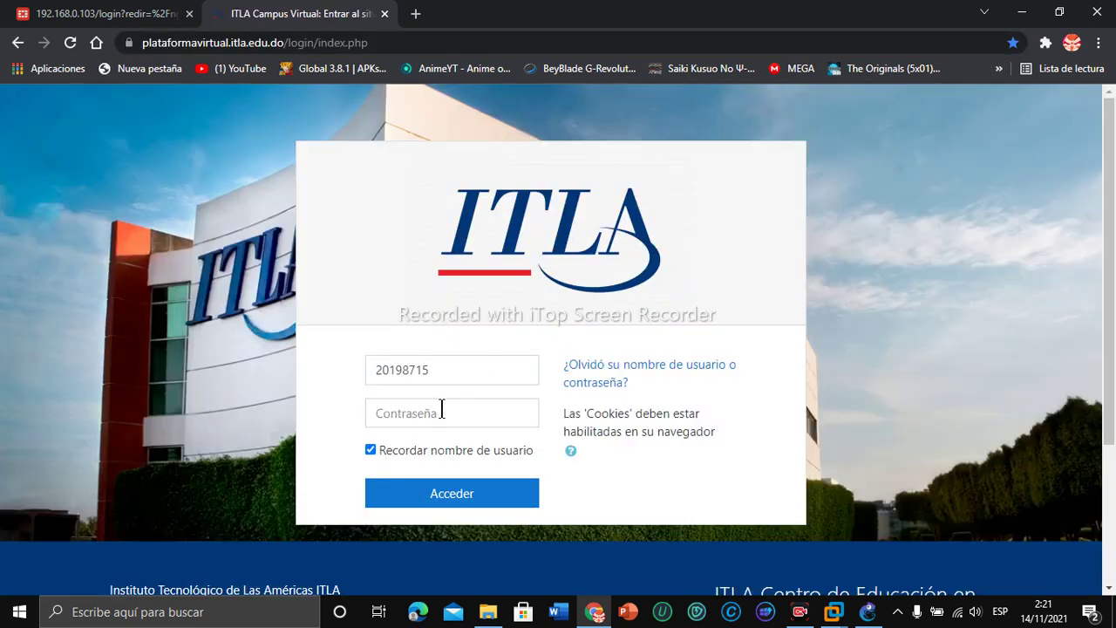
click(437, 413)
key(ctrl+v)
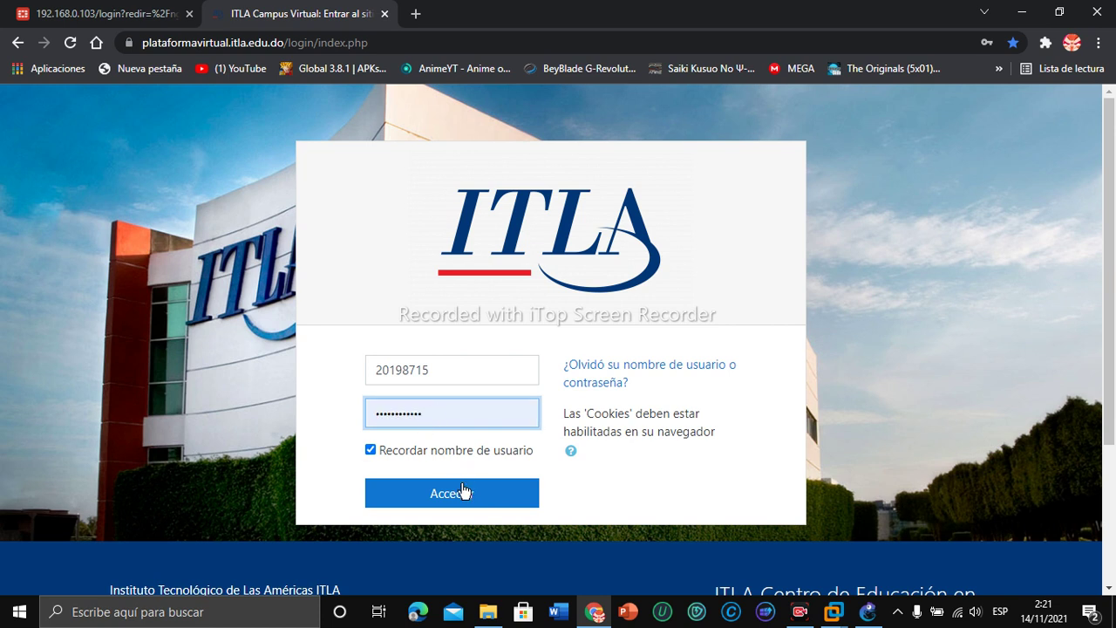
click(457, 493)
click(457, 494)
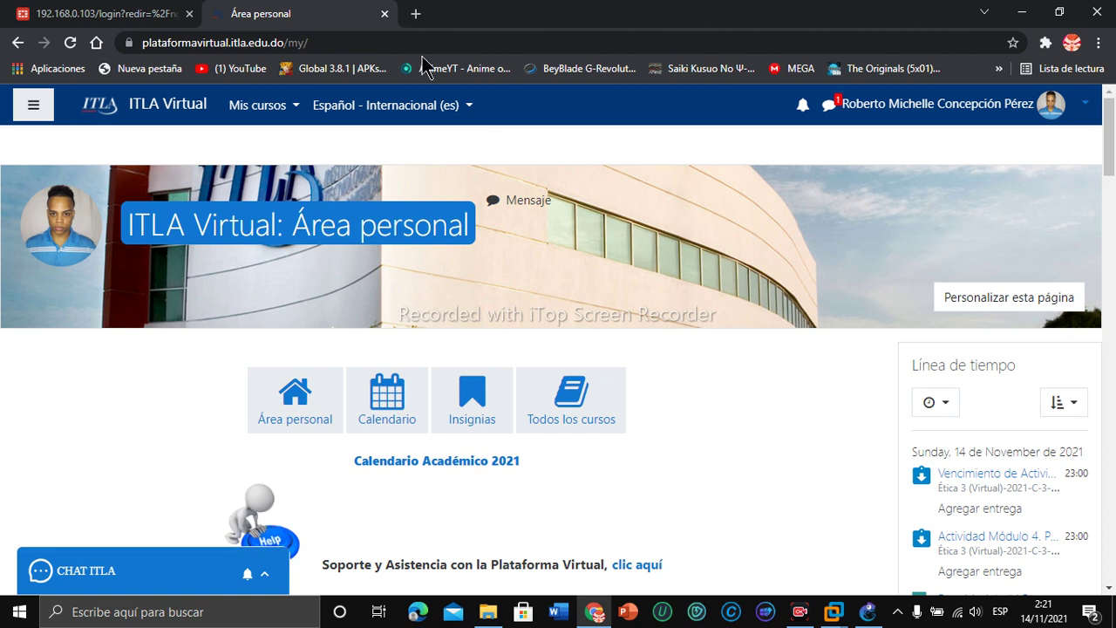
click(384, 14)
click(523, 351)
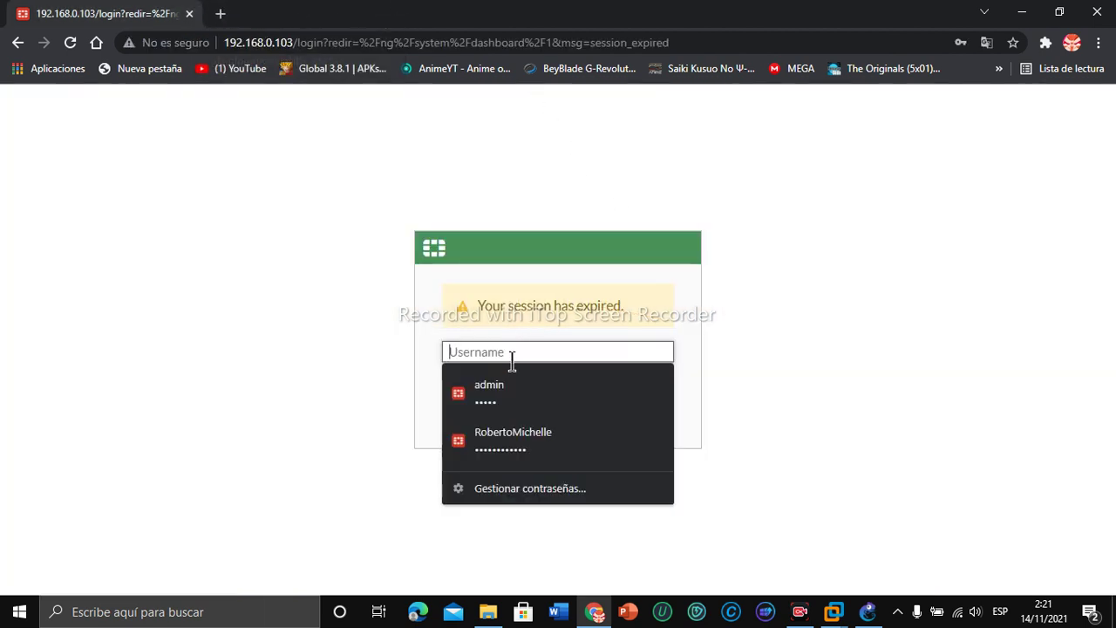
Step: Log in to the FortiGate with the saved admin credentials, dismiss the password warning, then show GNS3's Fortinet_3 topology
click(504, 382)
click(529, 422)
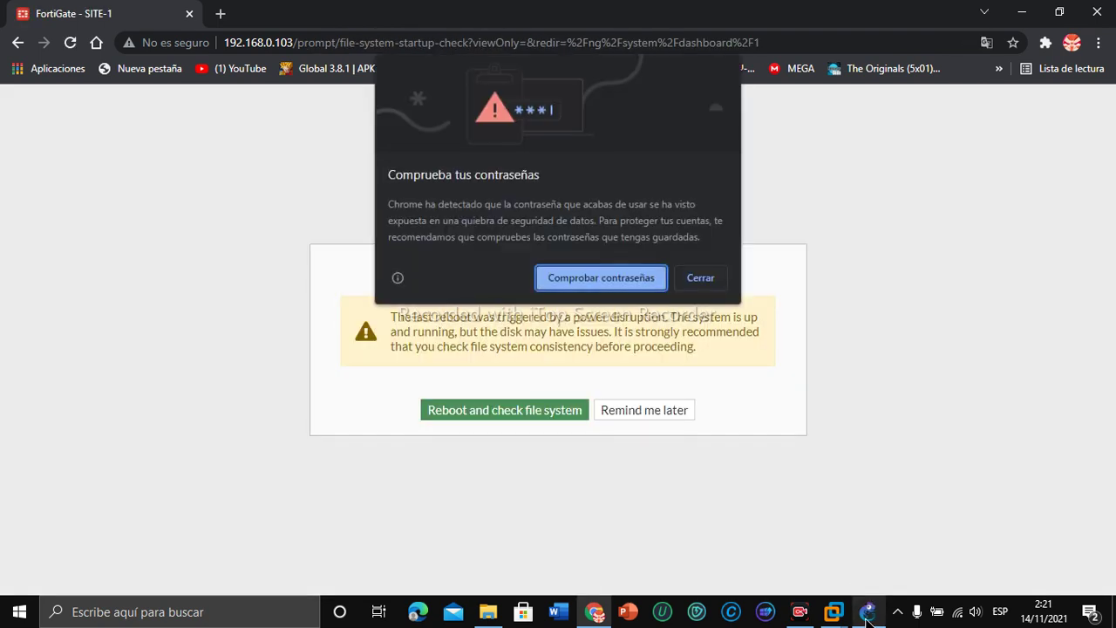
mouse_move(866, 621)
click(711, 278)
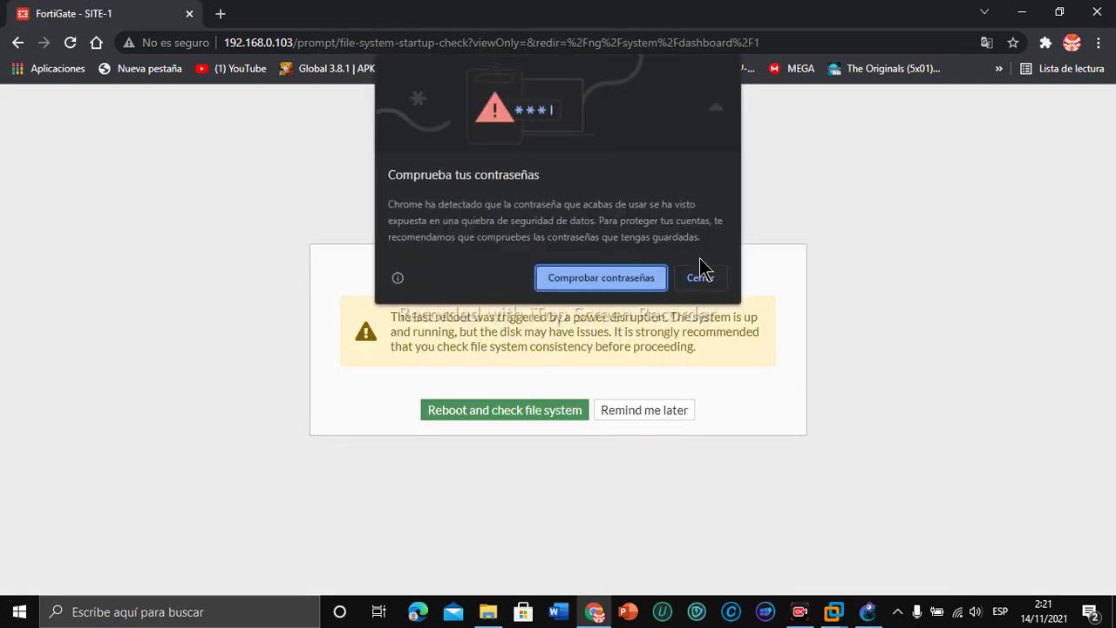
click(868, 611)
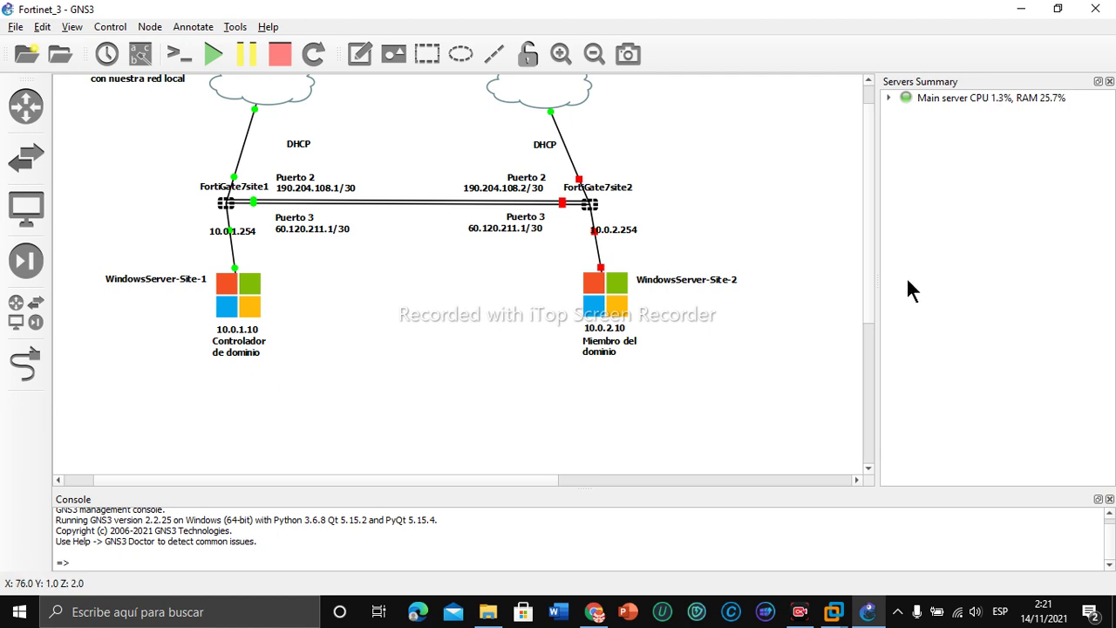
drag(870, 286, 867, 200)
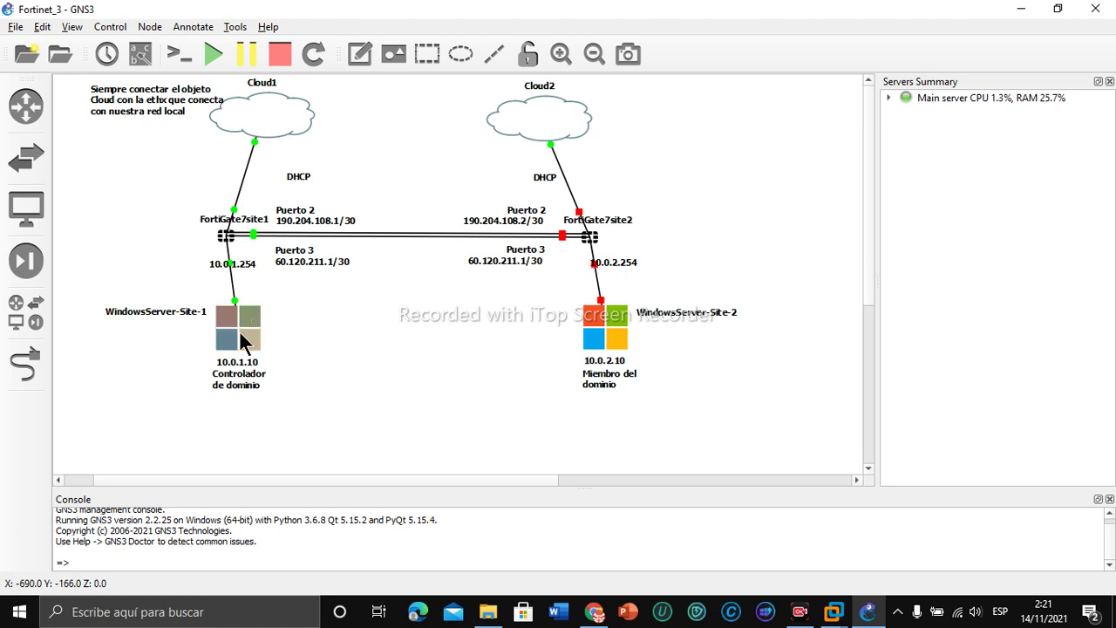
mouse_move(252, 316)
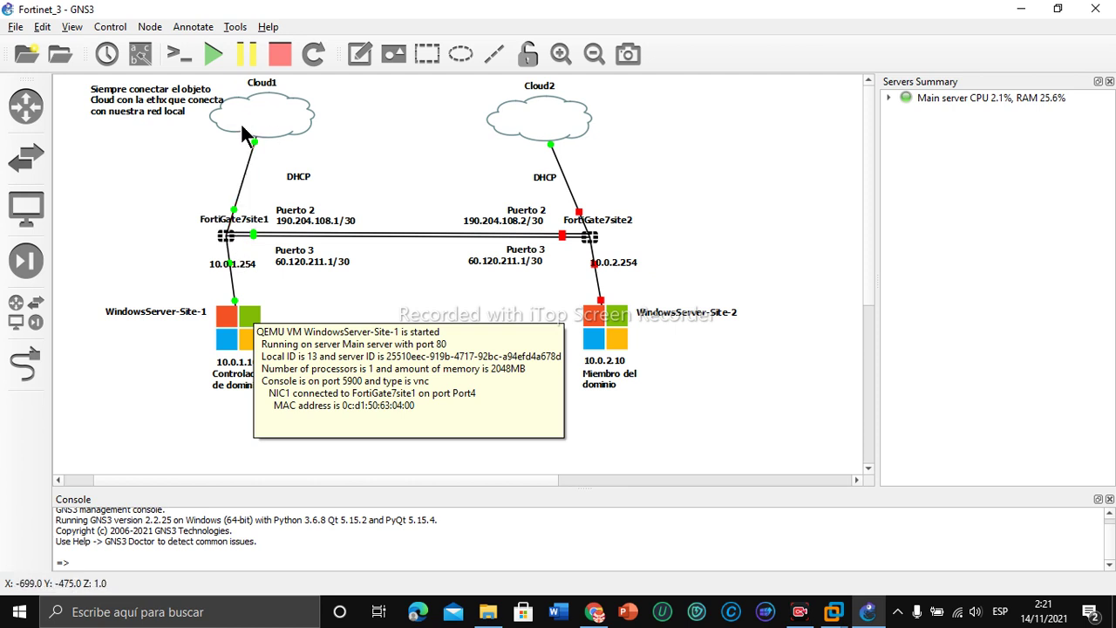
mouse_move(266, 120)
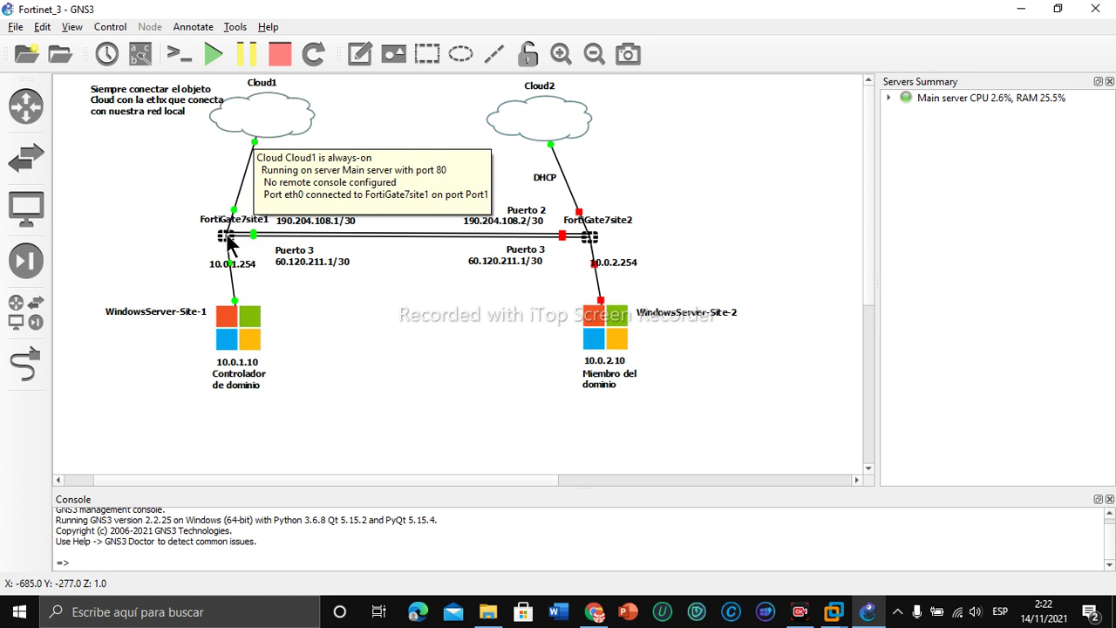
mouse_move(229, 243)
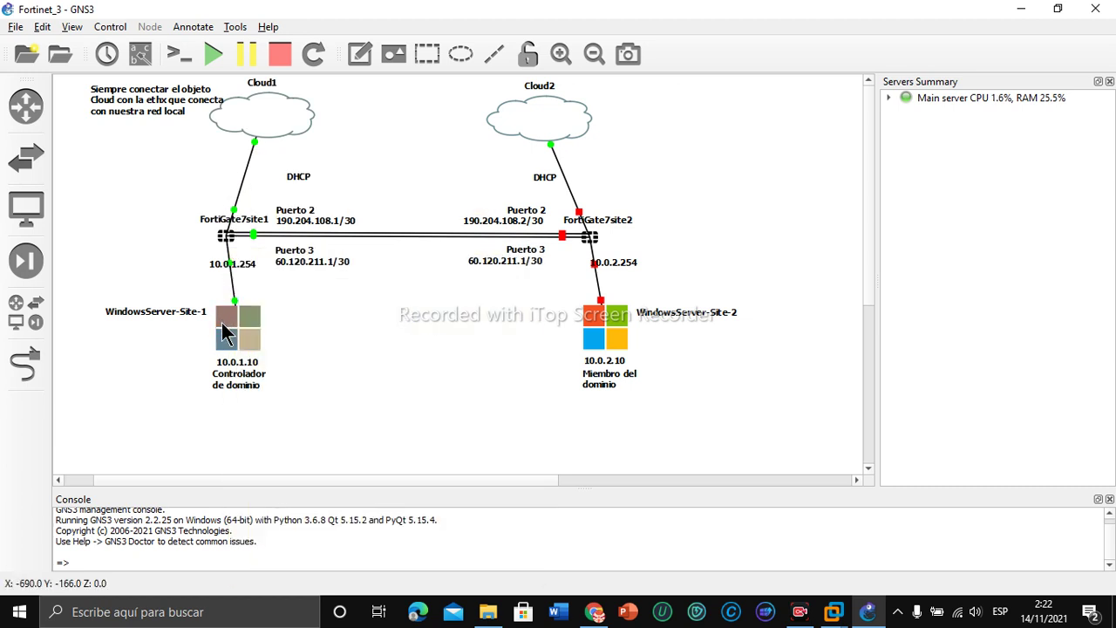
mouse_move(223, 329)
mouse_move(608, 617)
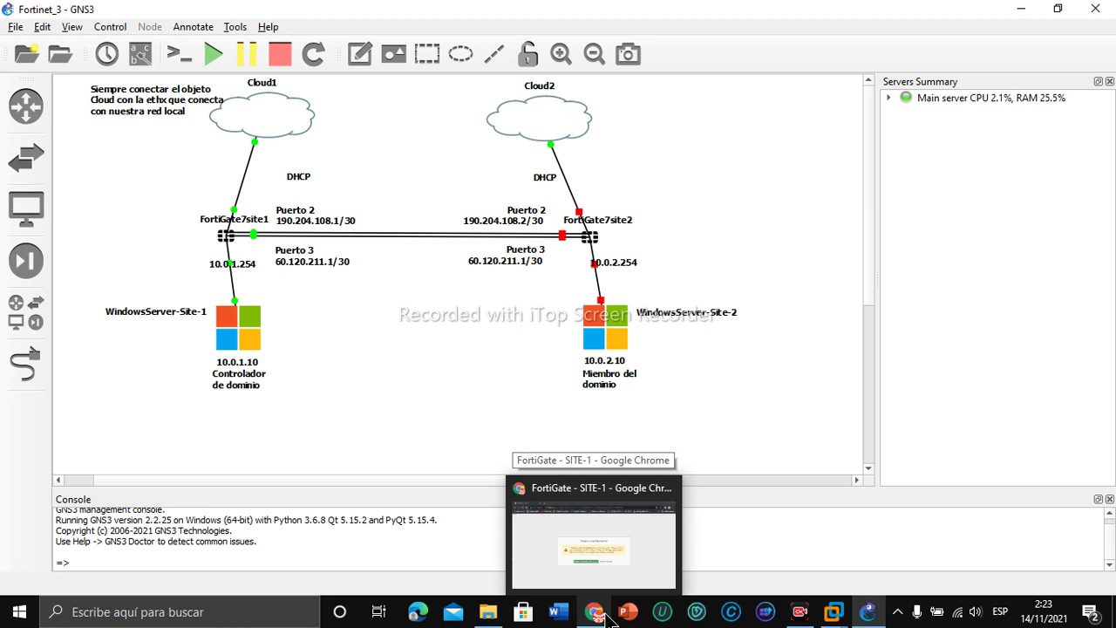
Step: Back in the SITE-1 FortiGate page, postpone the file-system check and go to System > Feature Visibility
click(607, 617)
click(623, 409)
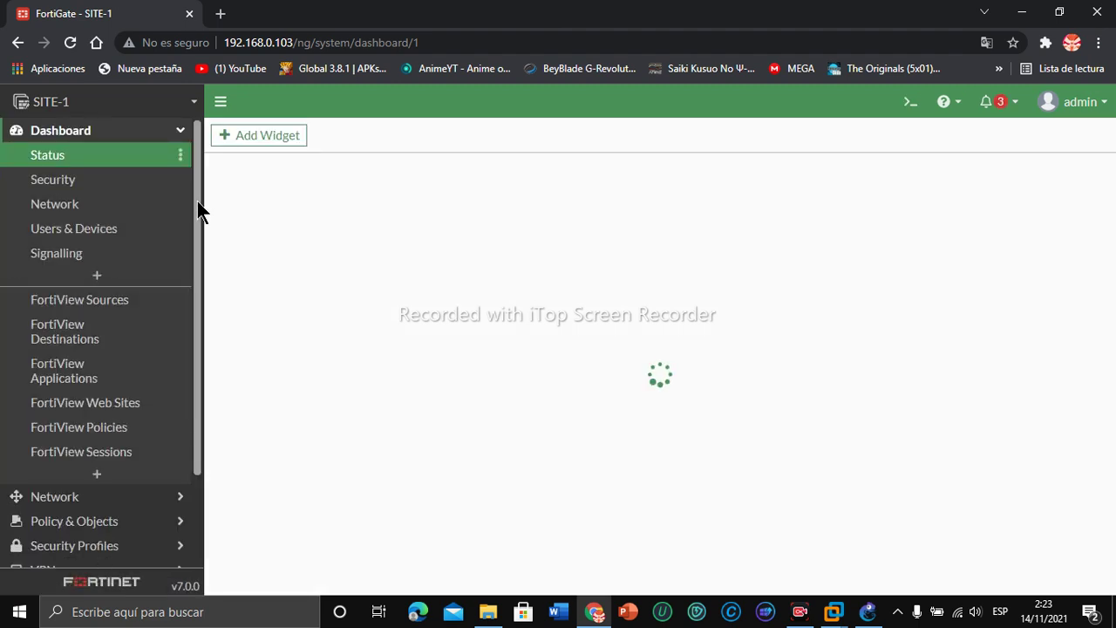
scroll(206, 357, down, 3)
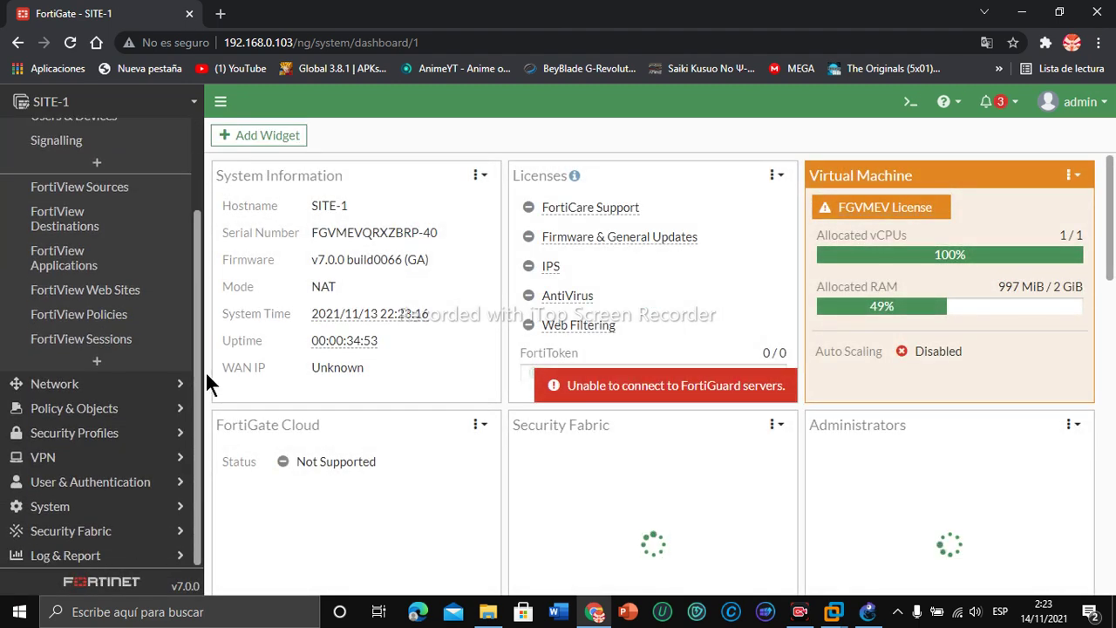
click(61, 506)
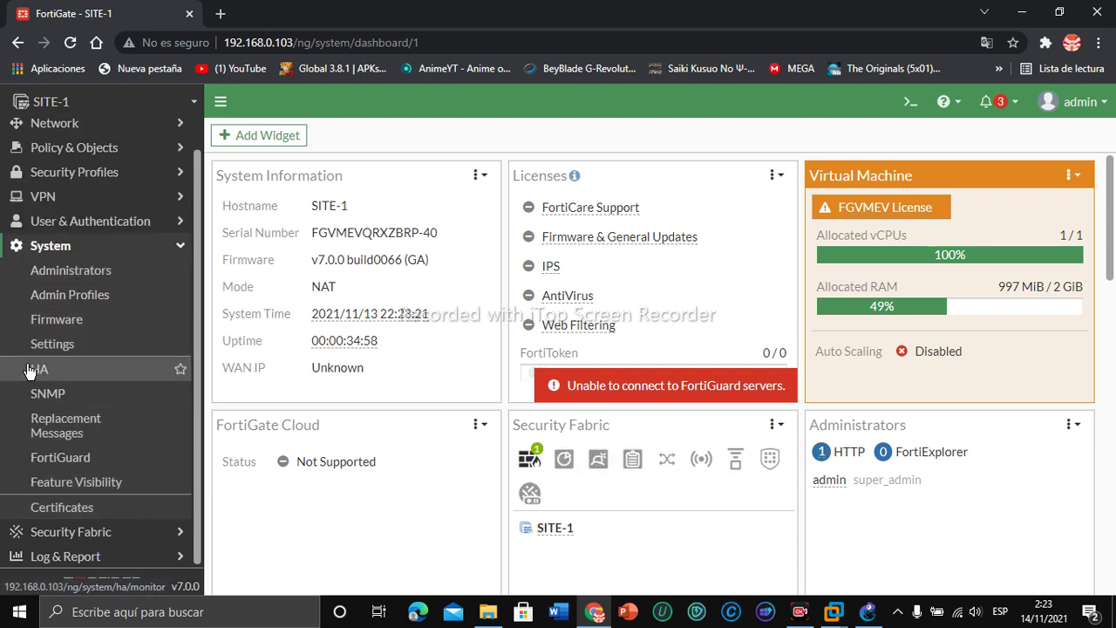
click(124, 489)
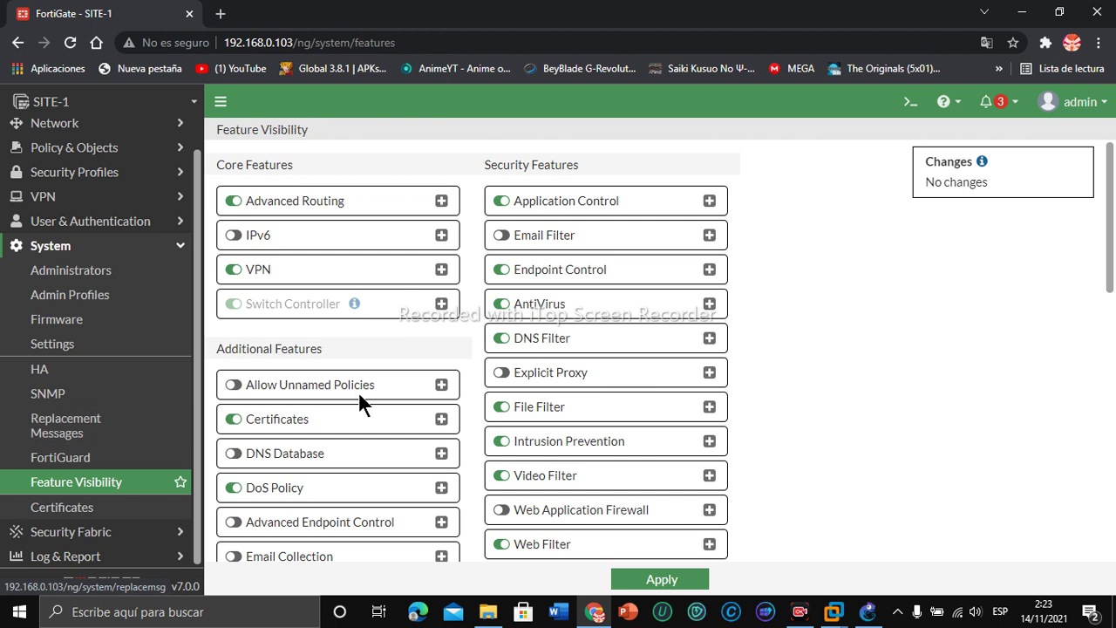
Step: Enable and apply Explicit Proxy in Feature Visibility, then expand the Network section of the sidebar
click(505, 375)
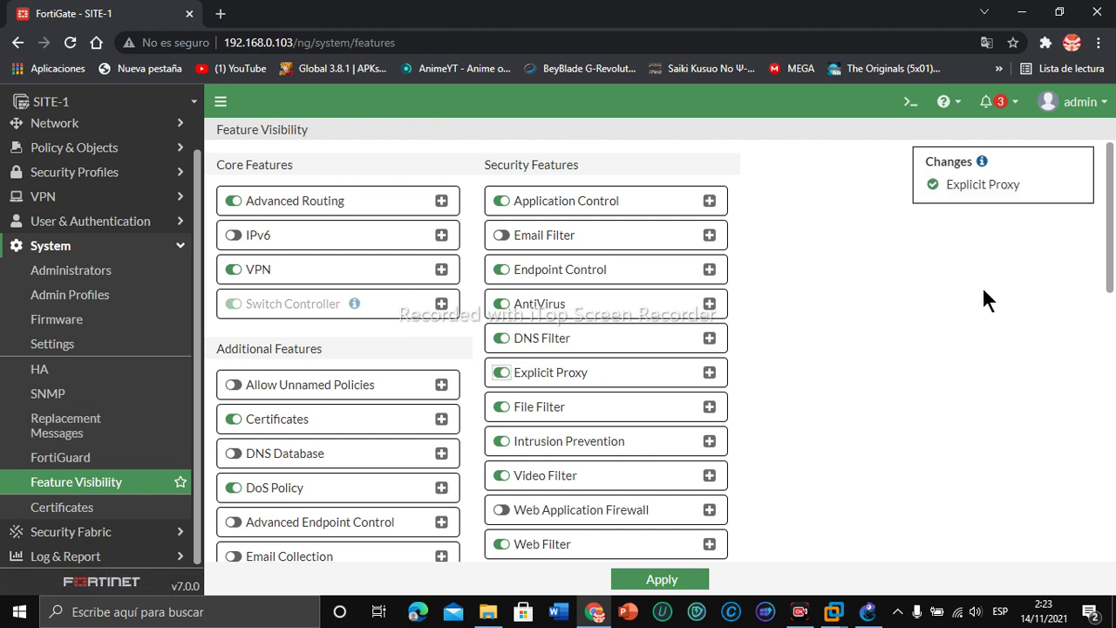
click(664, 579)
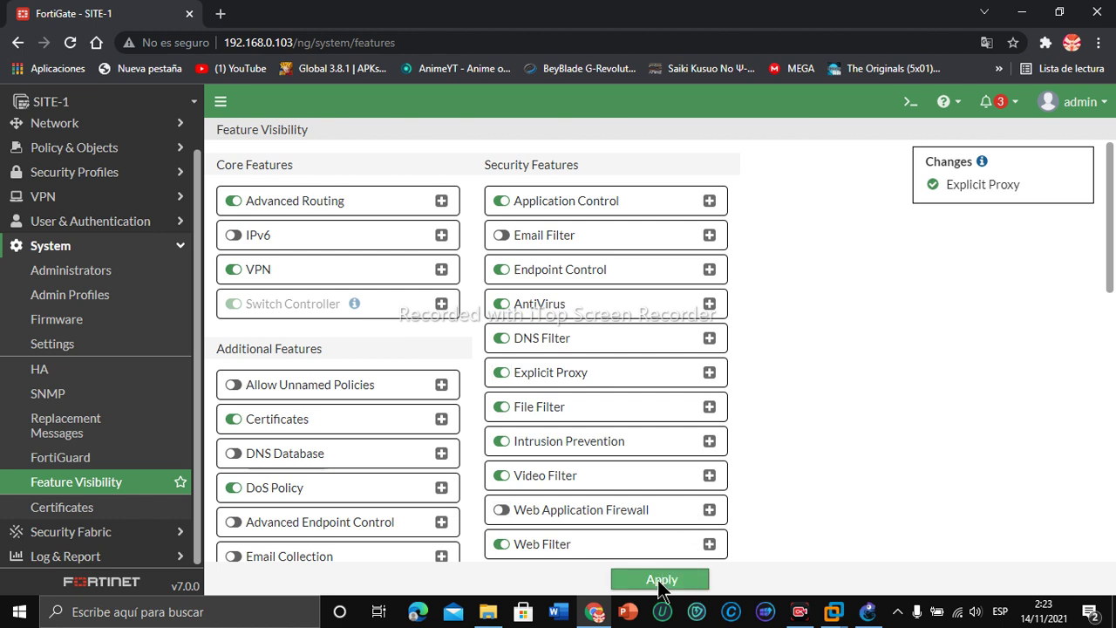
click(709, 373)
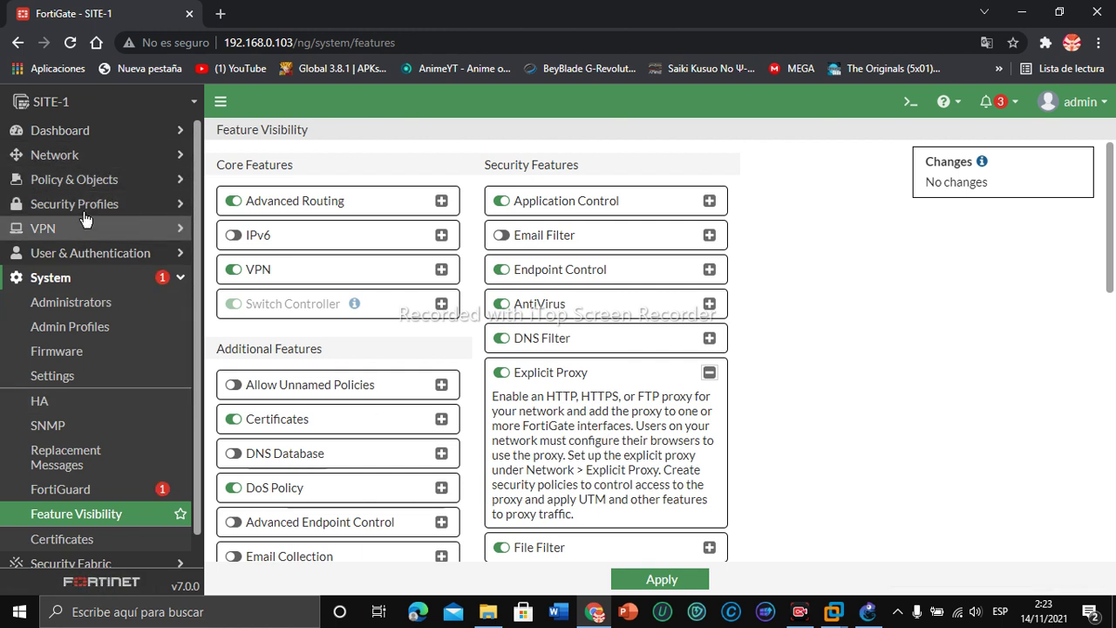
click(93, 183)
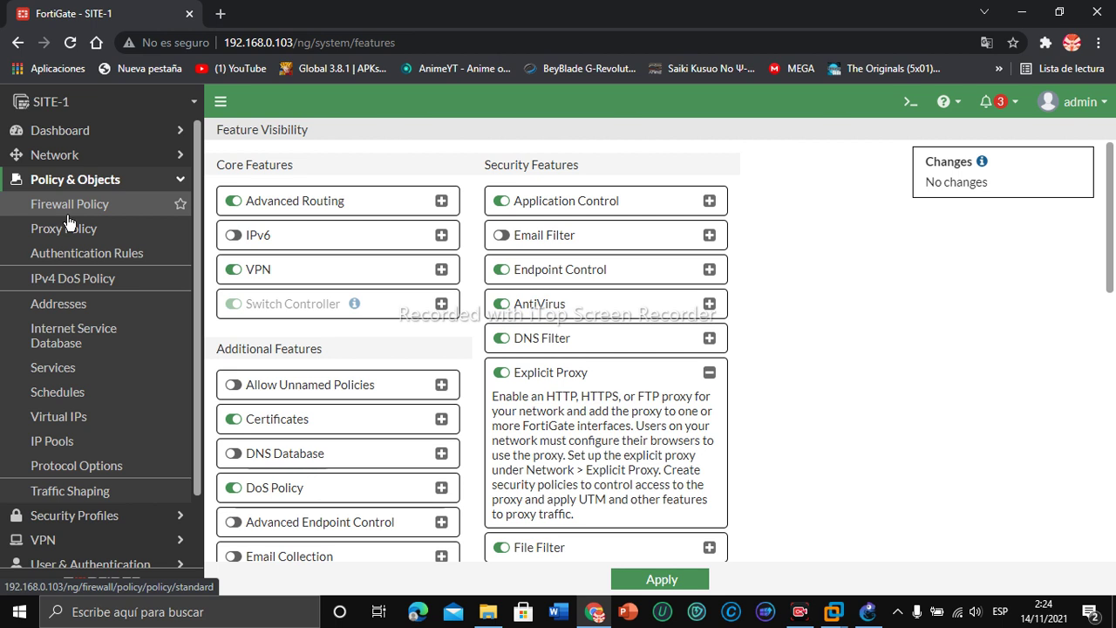
click(74, 154)
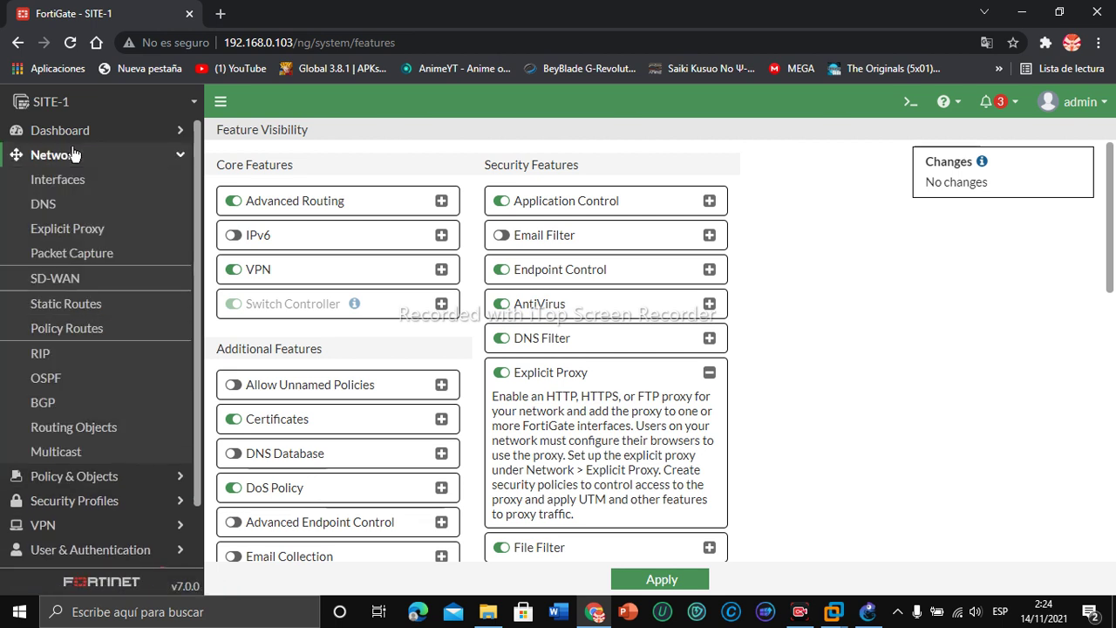
Step: Turn on the Explicit Web Proxy, listening on LAN site-1 (port4)
click(85, 231)
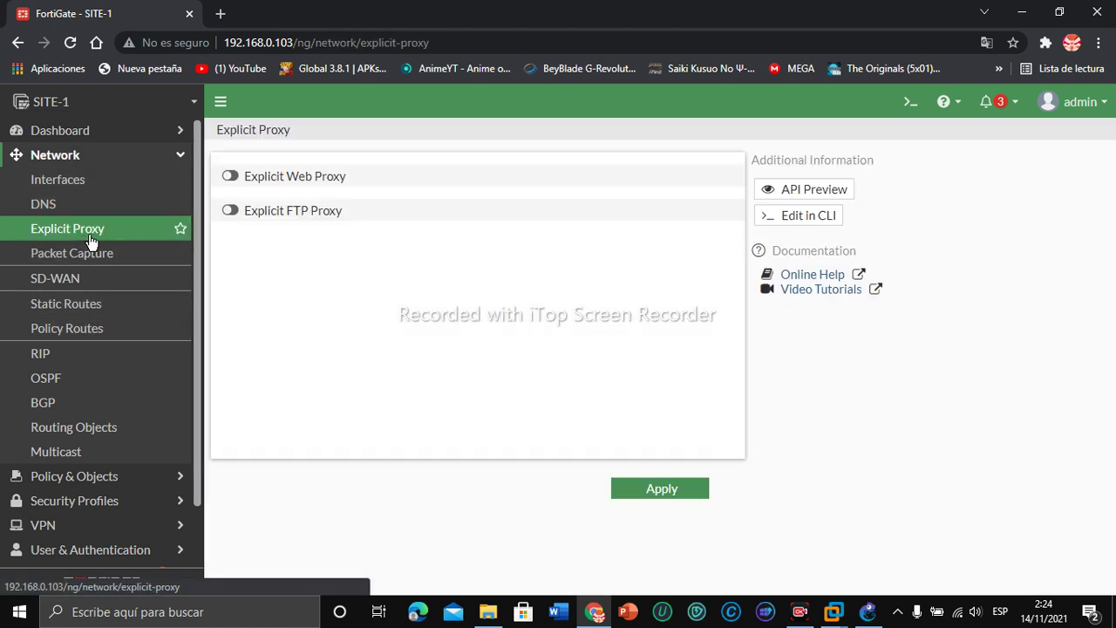
click(231, 177)
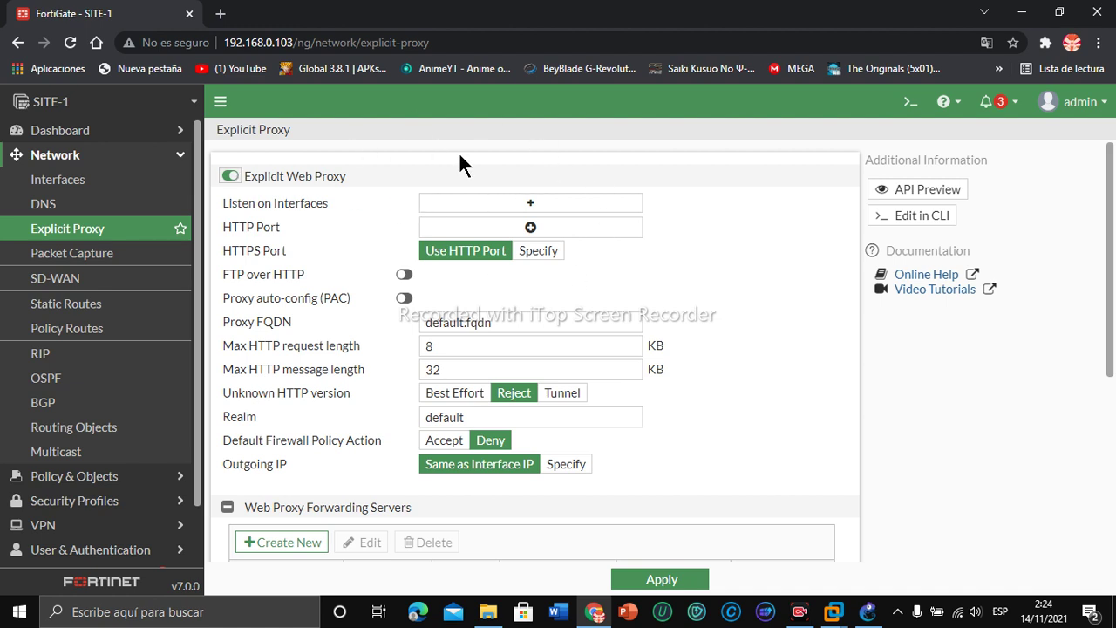
click(475, 204)
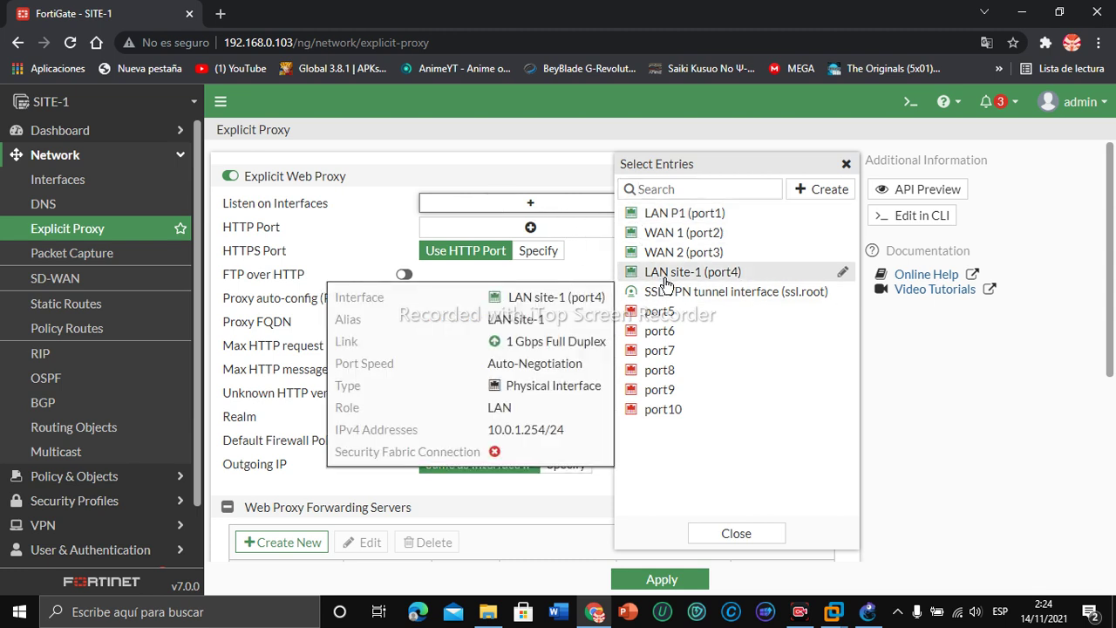
click(666, 275)
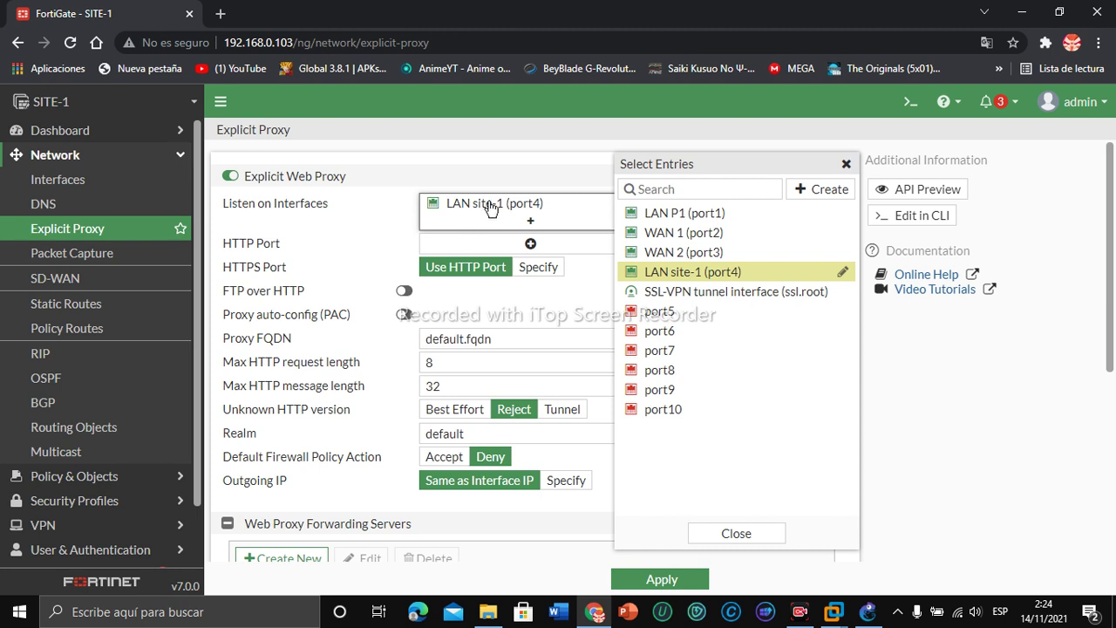
Step: Set the proxy's HTTP port range to 8080-8080
click(454, 243)
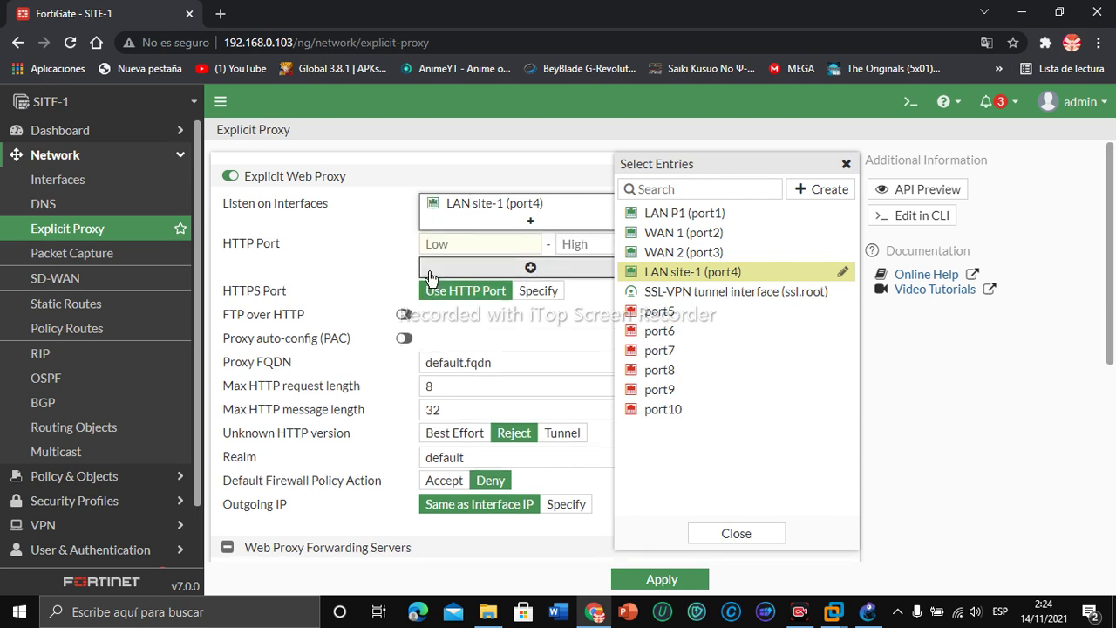
click(459, 243)
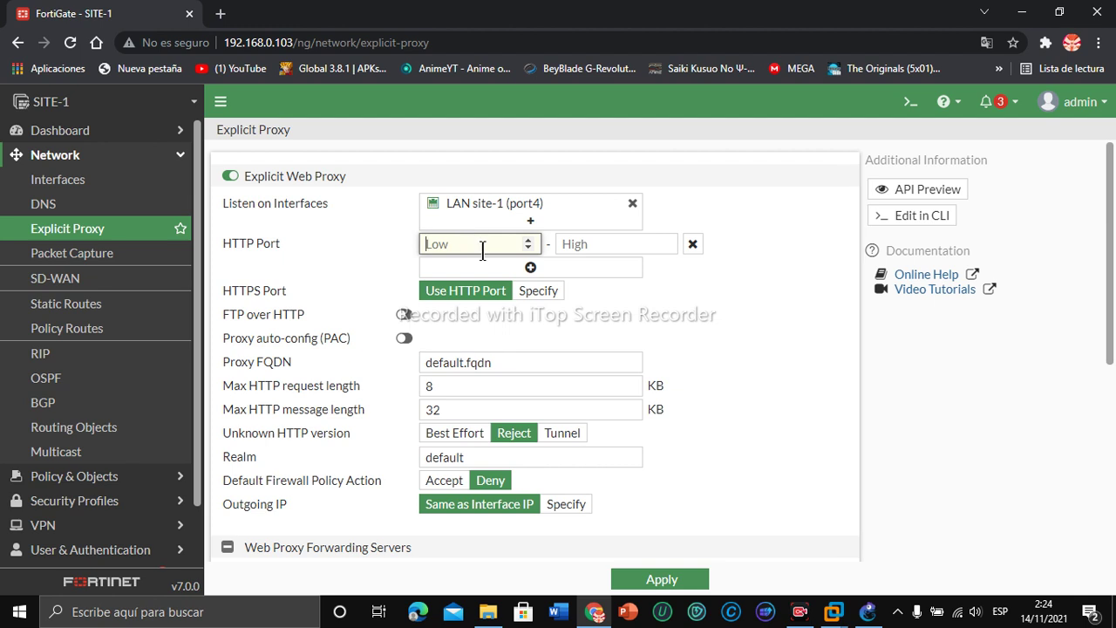
text(80808)
key(BackSpace)
click(588, 245)
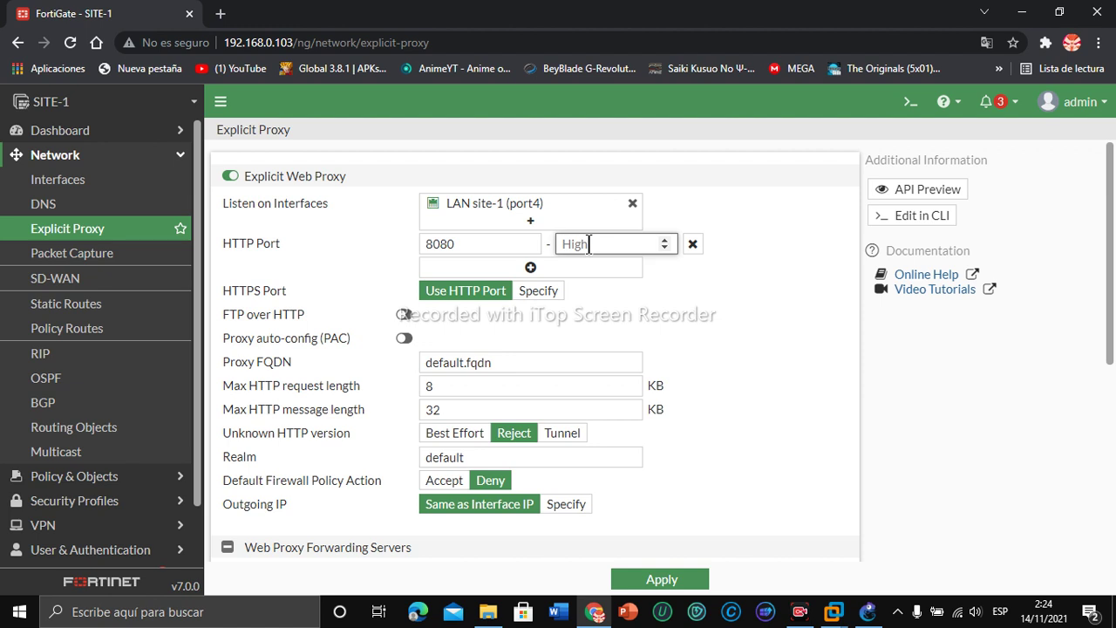
text(8080)
scroll(1108, 256, down, 1)
mouse_move(1113, 314)
mouse_down()
mouse_move(1114, 340)
mouse_move(1113, 332)
mouse_up()
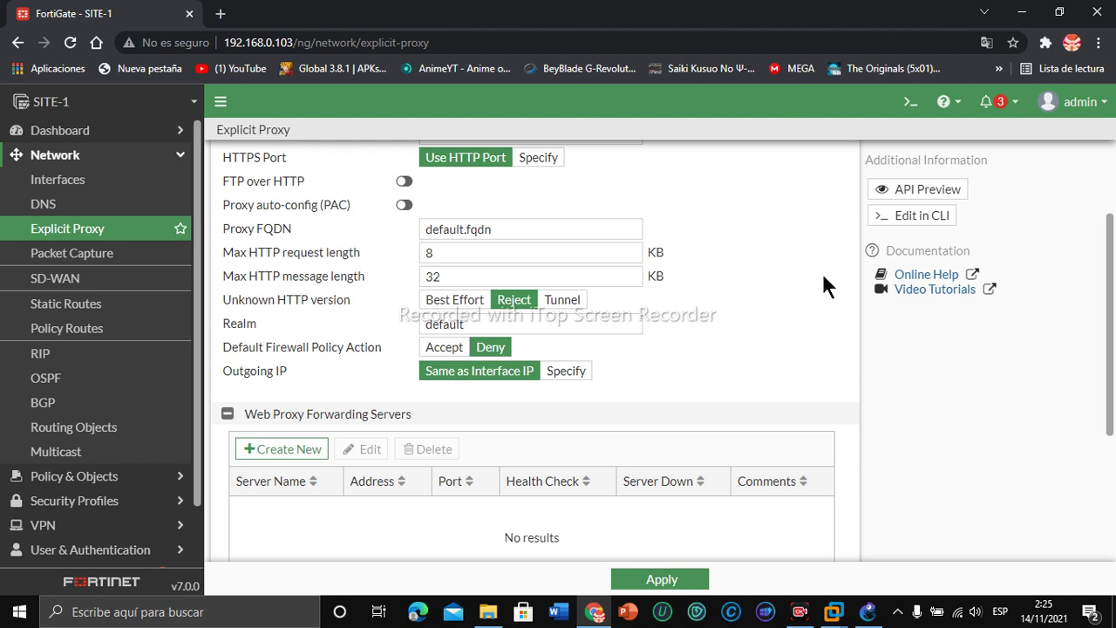
drag(1112, 275, 1093, 450)
scroll(1052, 348, up, 3)
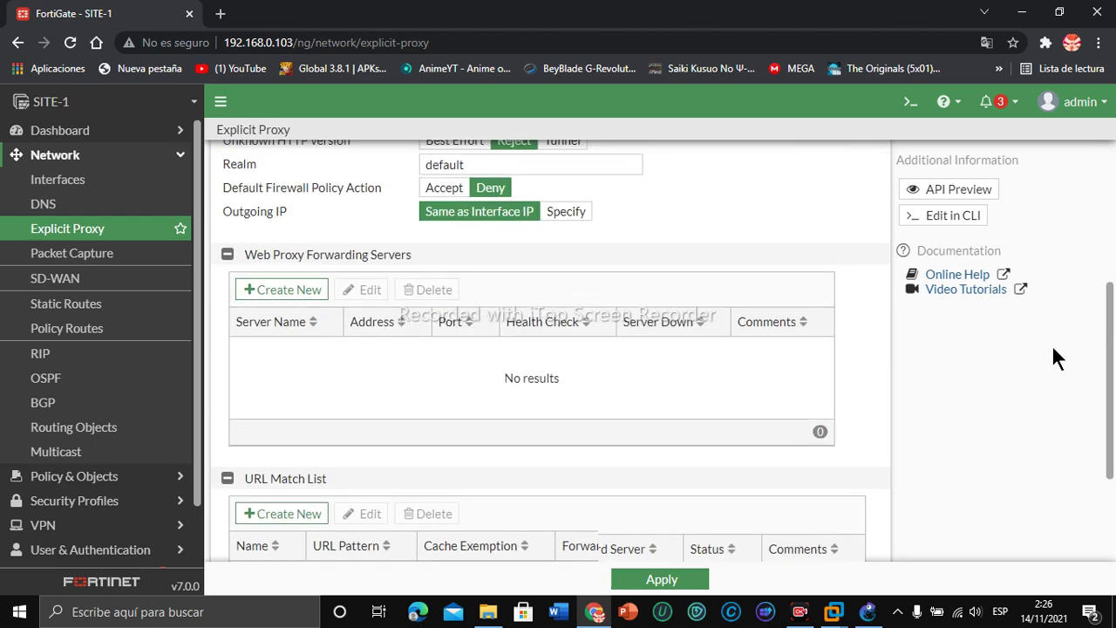
scroll(1047, 300, up, 1)
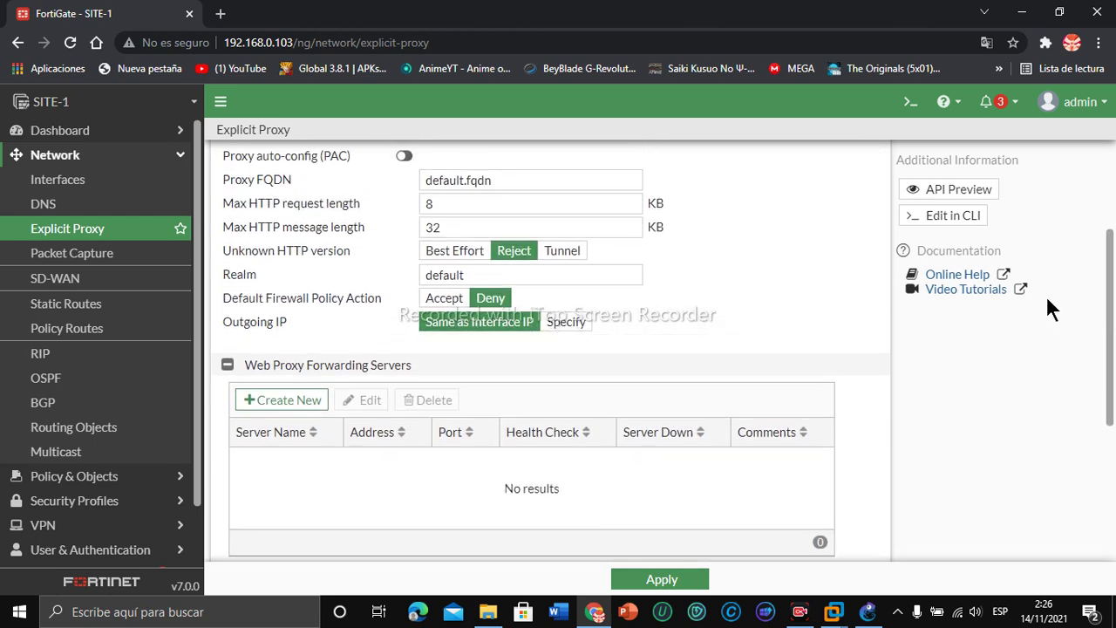
scroll(1059, 294, up, 1)
scroll(1069, 283, up, 1)
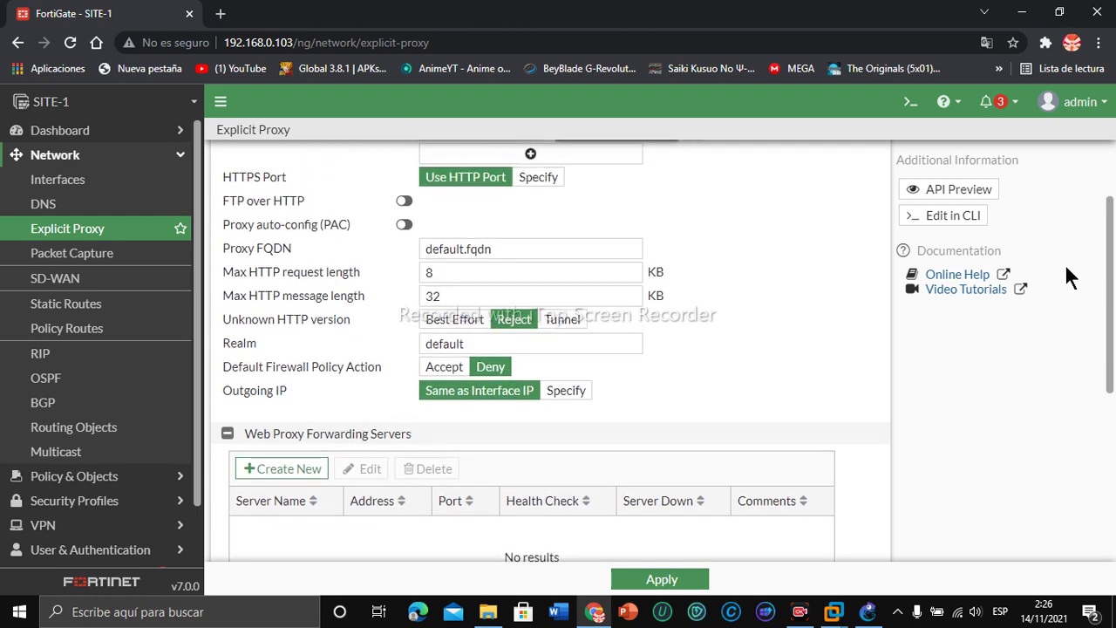
scroll(1075, 239, up, 2)
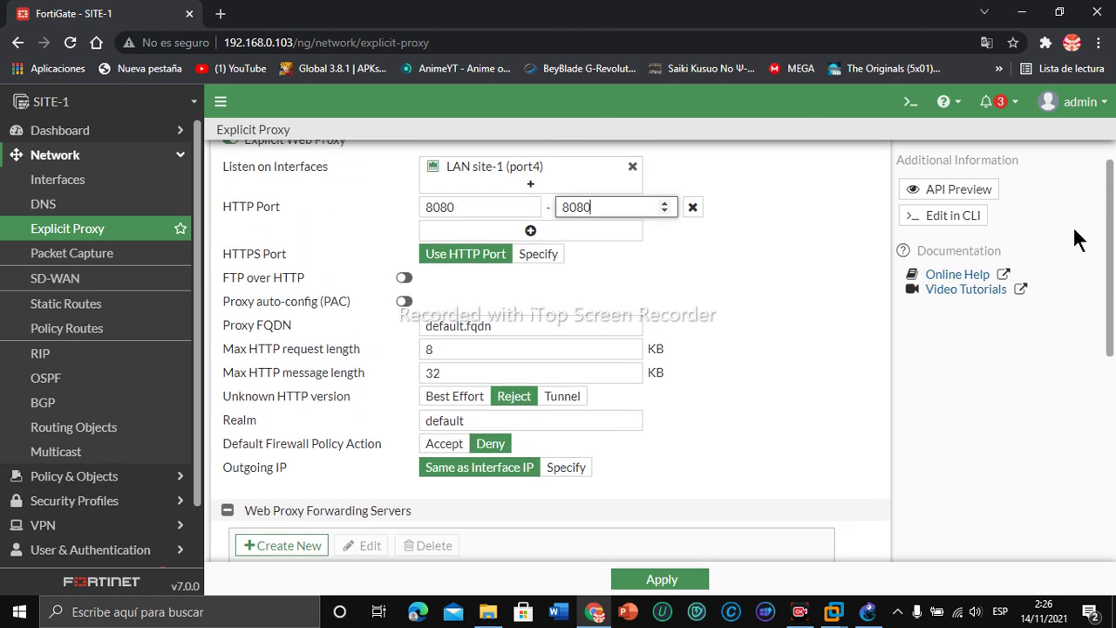
scroll(1084, 381, down, 5)
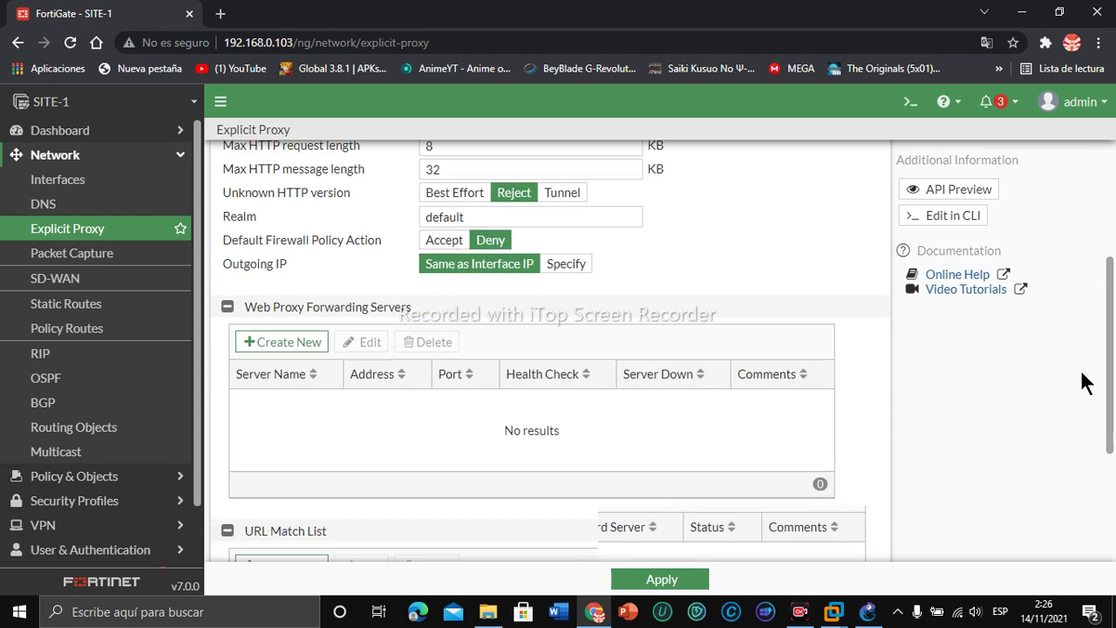
scroll(1076, 384, up, 1)
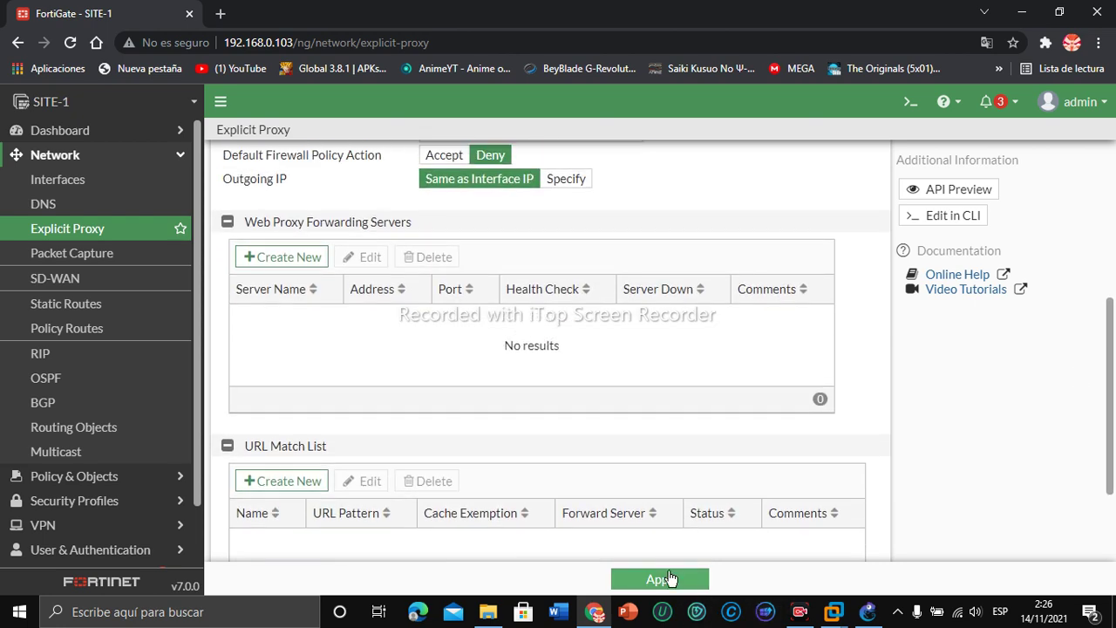
Step: Apply the explicit proxy settings, review Static Routes and Firewall Policy, then minimize Chrome to reveal GNS3
click(662, 579)
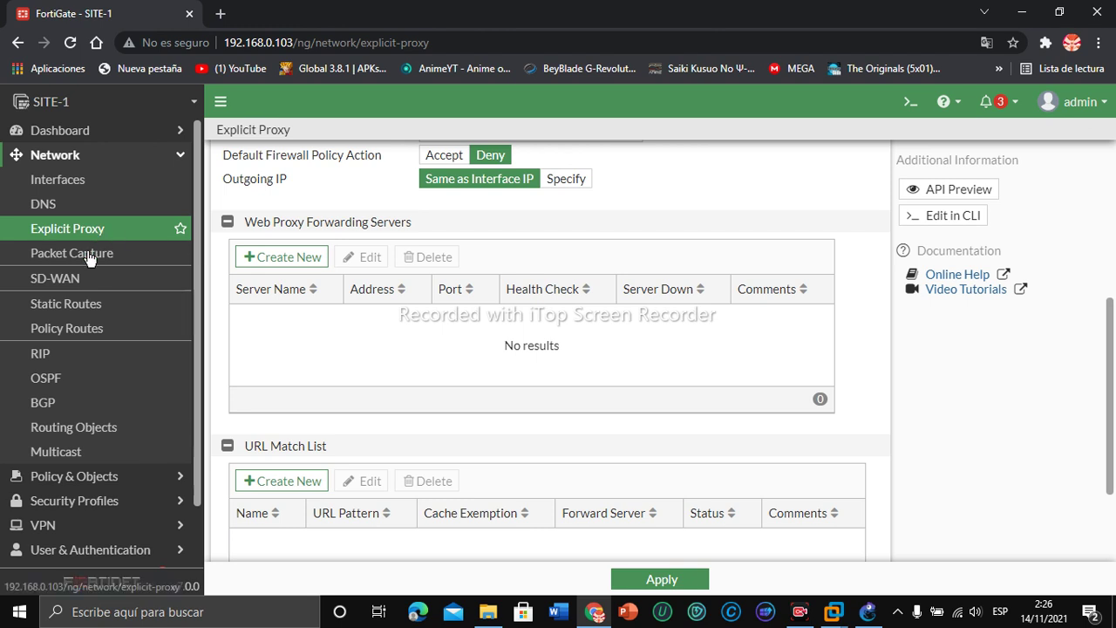
click(91, 315)
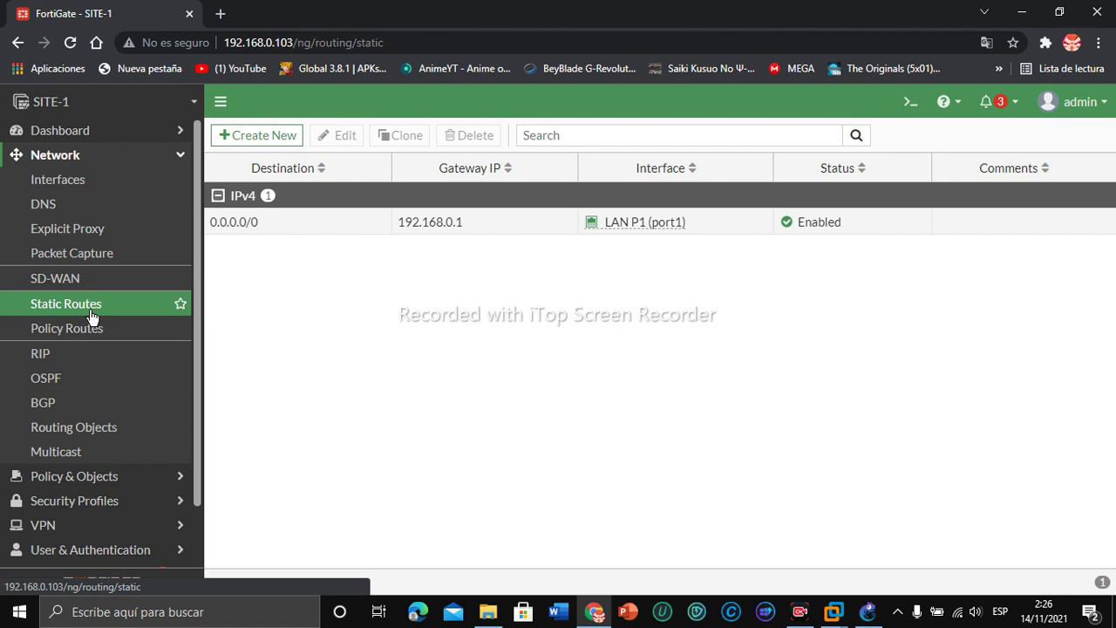
click(87, 476)
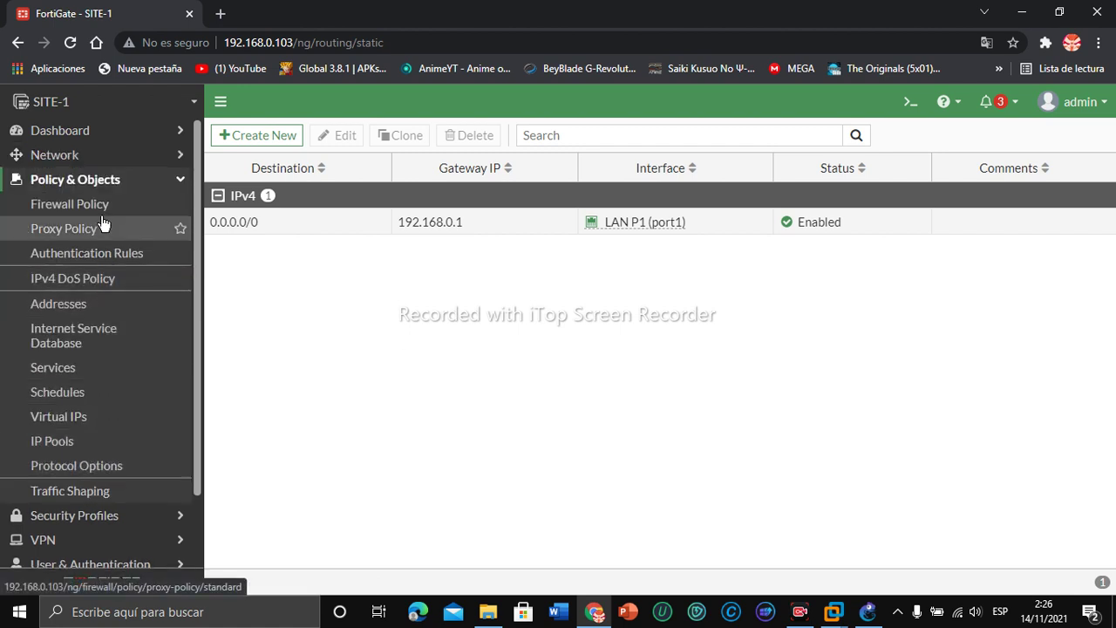
click(103, 211)
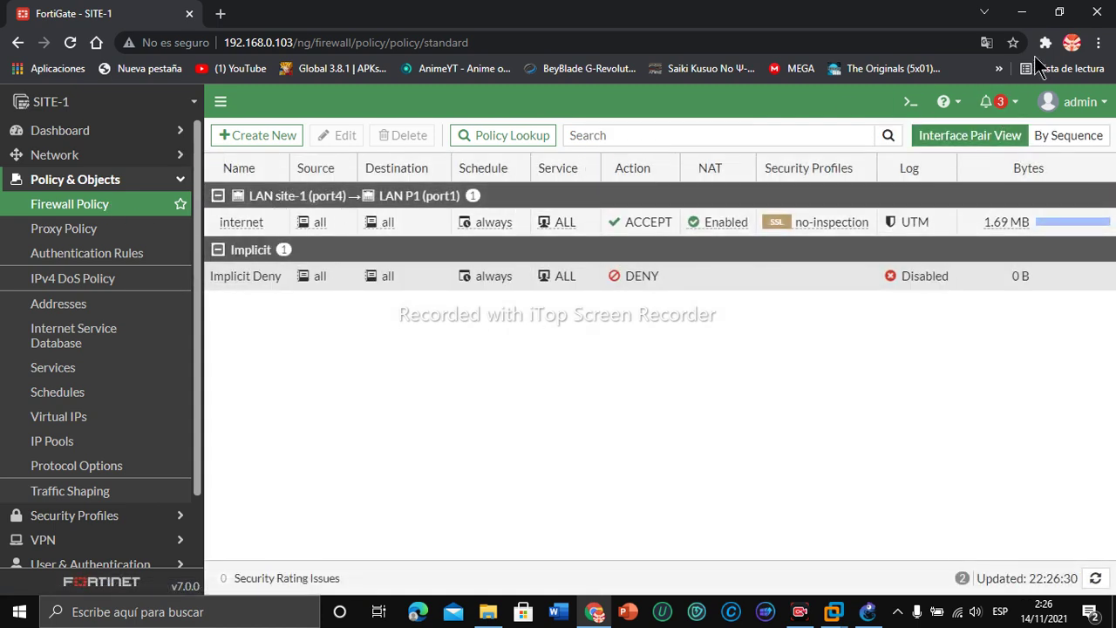
click(1022, 10)
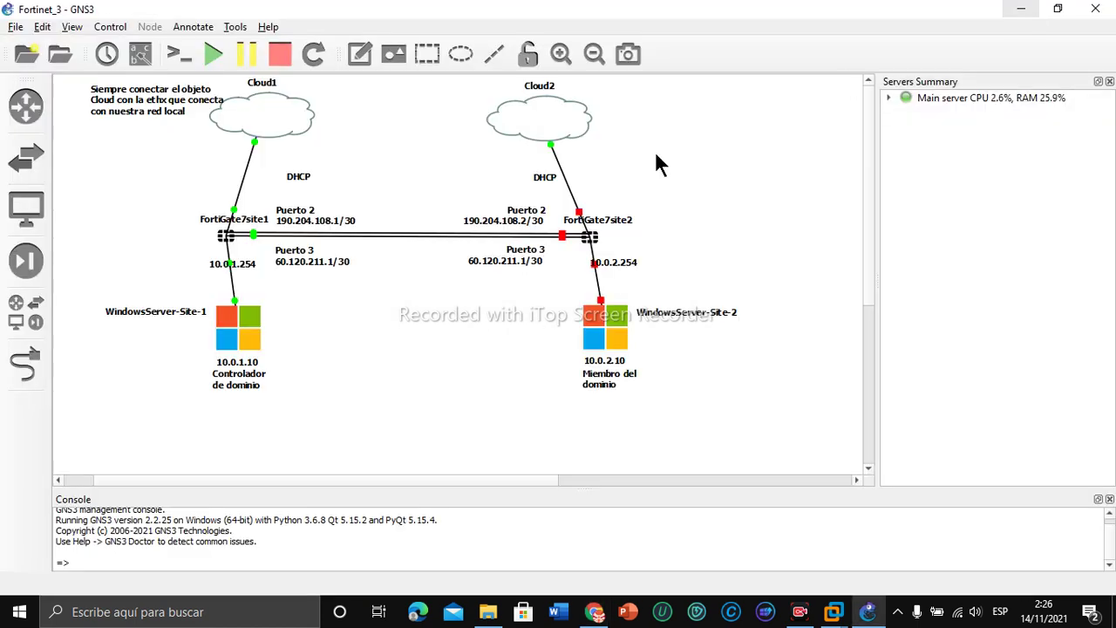
Step: Open WindowsServer-Site-1's TightVNC console and sign in as Administrator with the account password
right_click(234, 339)
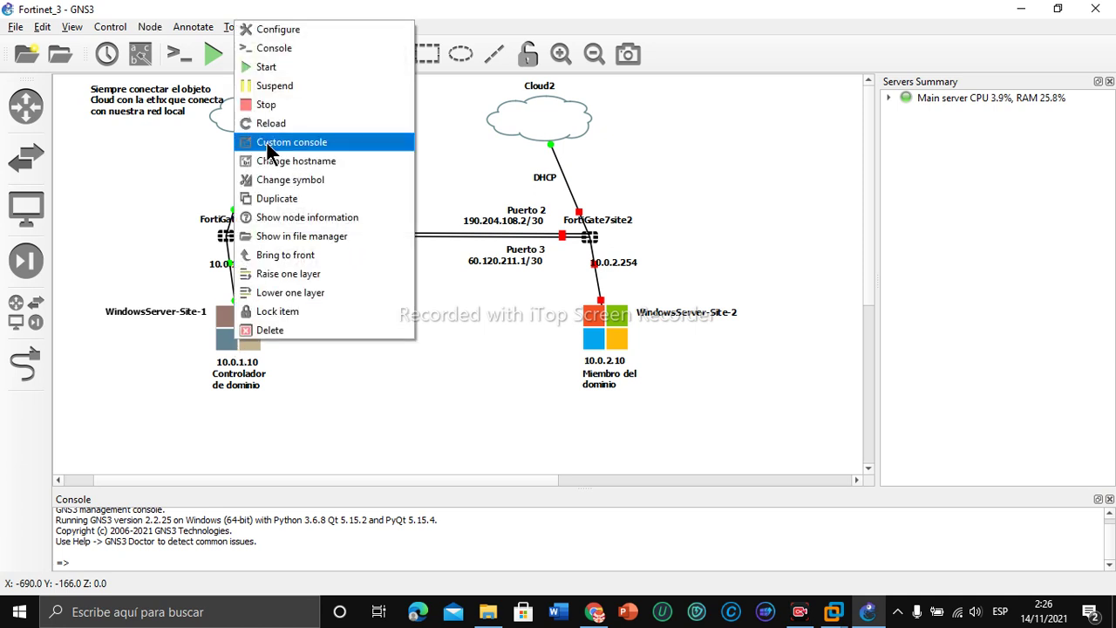
click(296, 50)
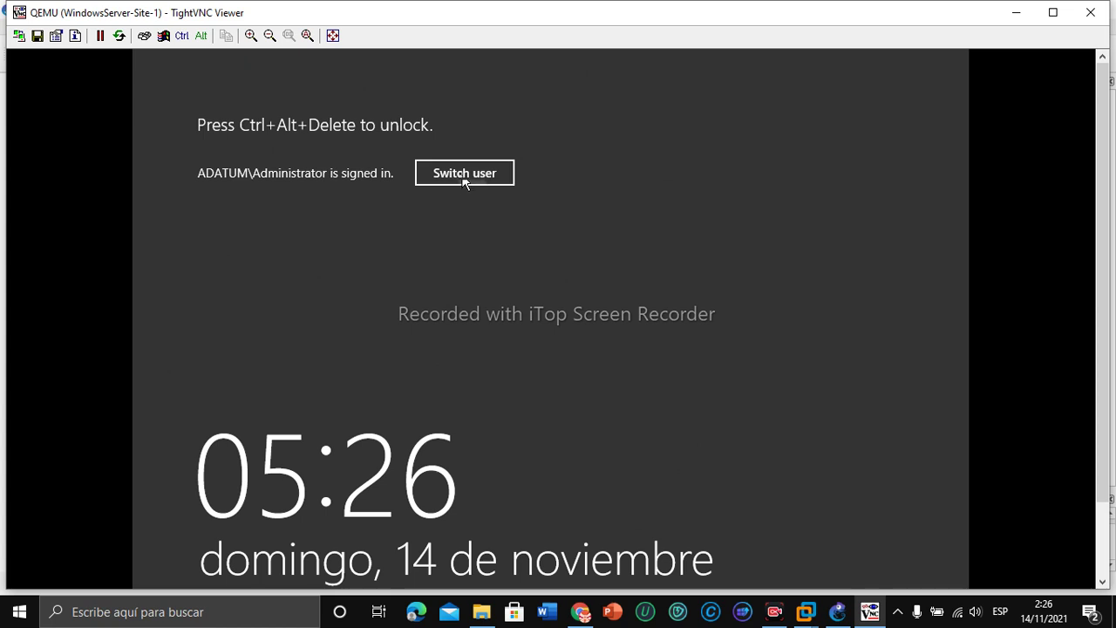
click(462, 173)
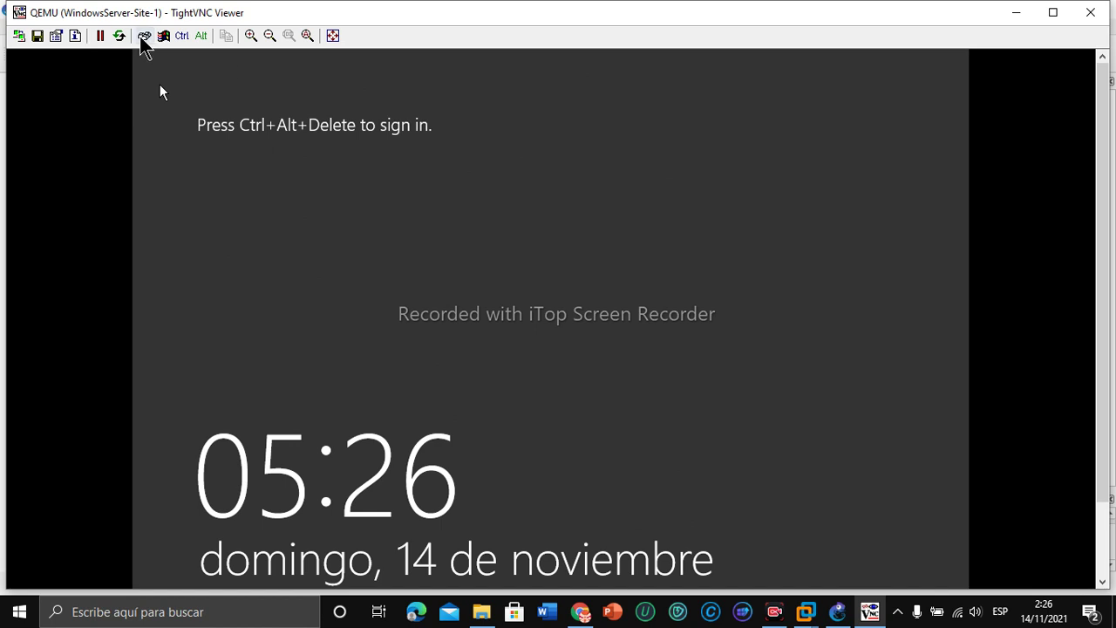
click(144, 36)
click(497, 319)
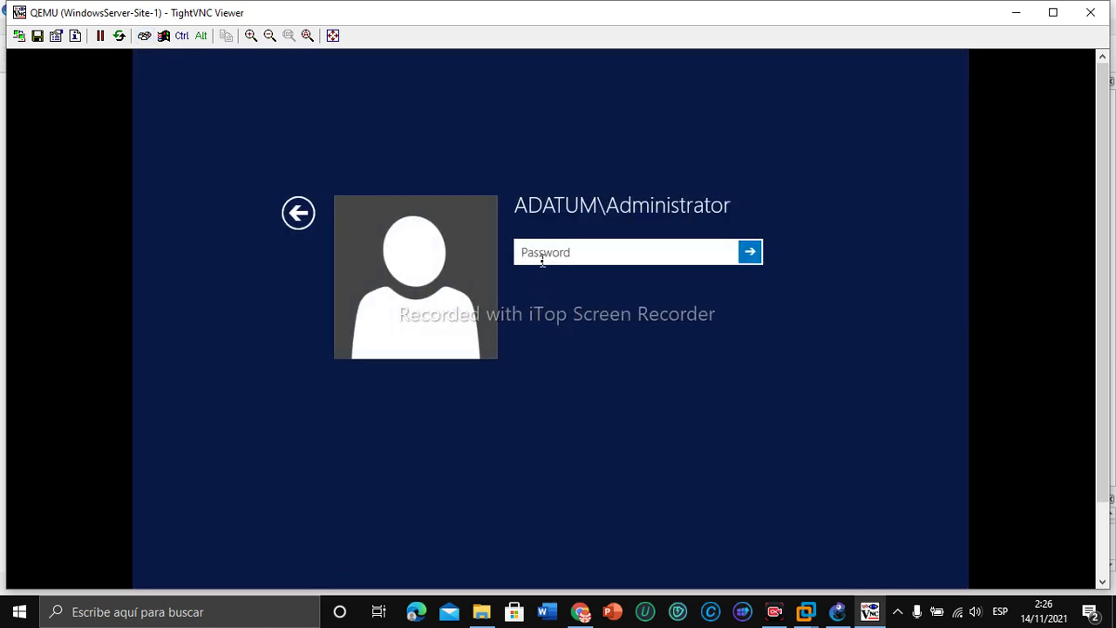
text(P)
key(Caps_Lock)
text(a$$w0r)
text(****)
key(Return)
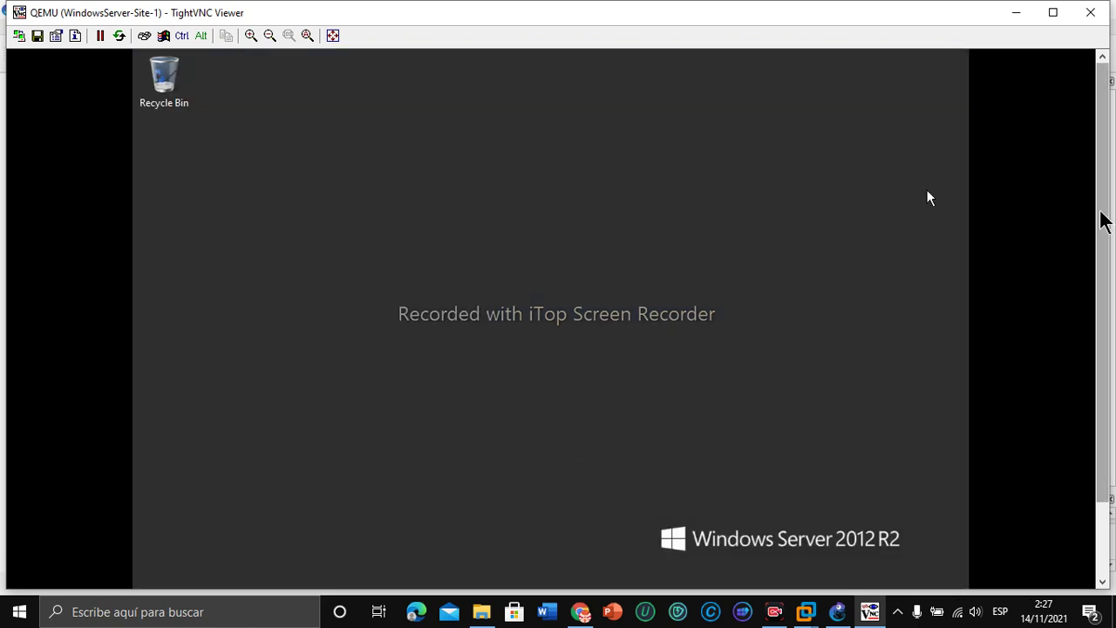
Step: Open a Command Prompt on the server and run ping google.com
drag(1103, 222, 1073, 371)
click(349, 571)
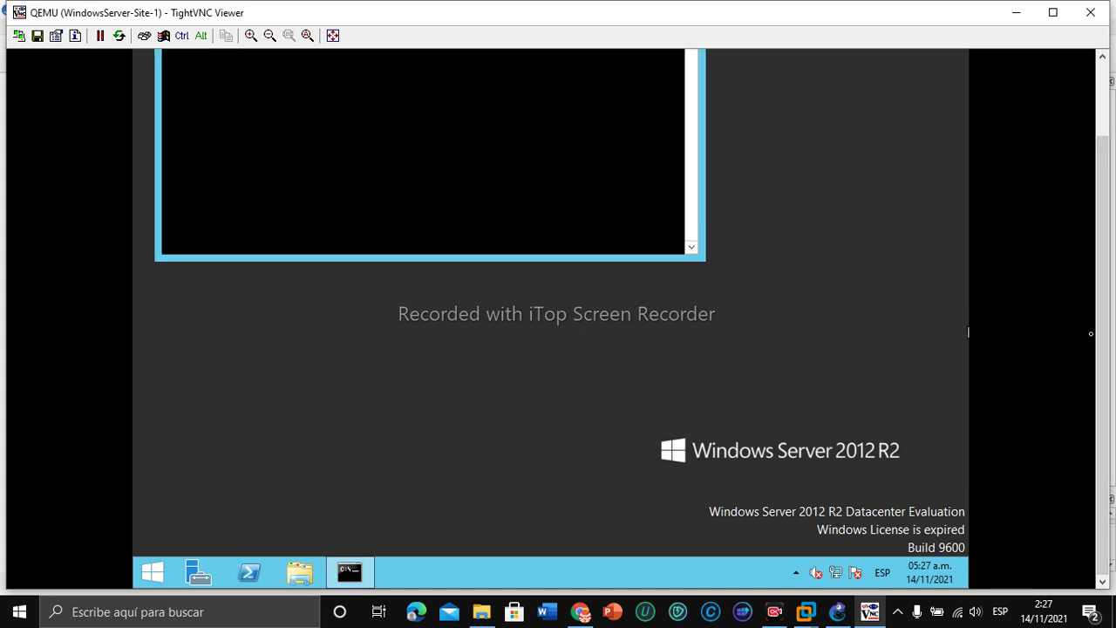
drag(1091, 333, 1089, 232)
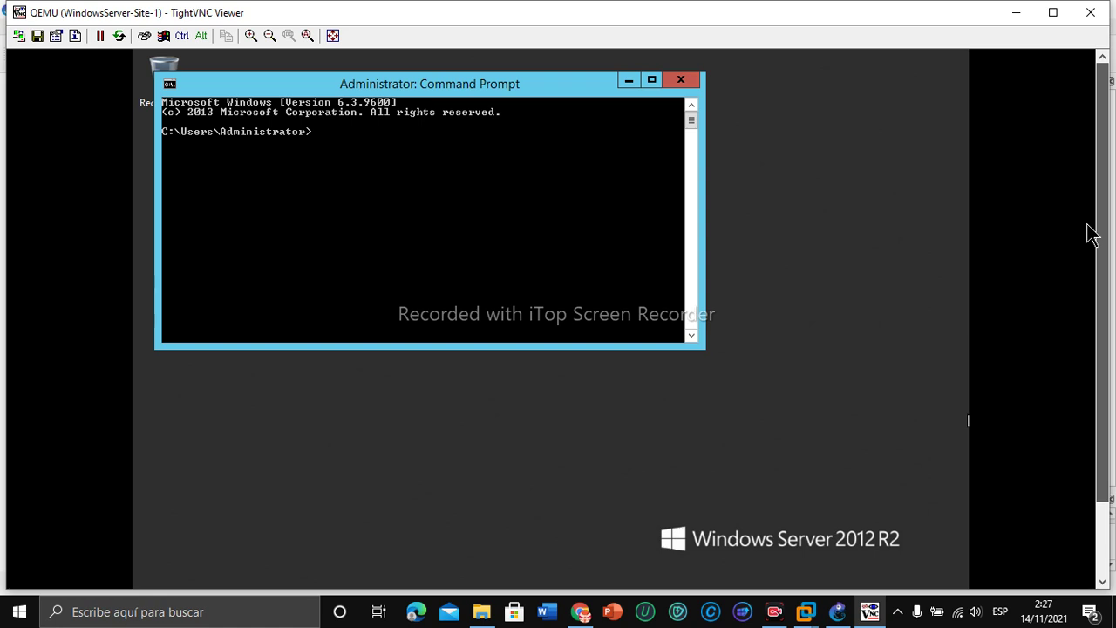
text(p)
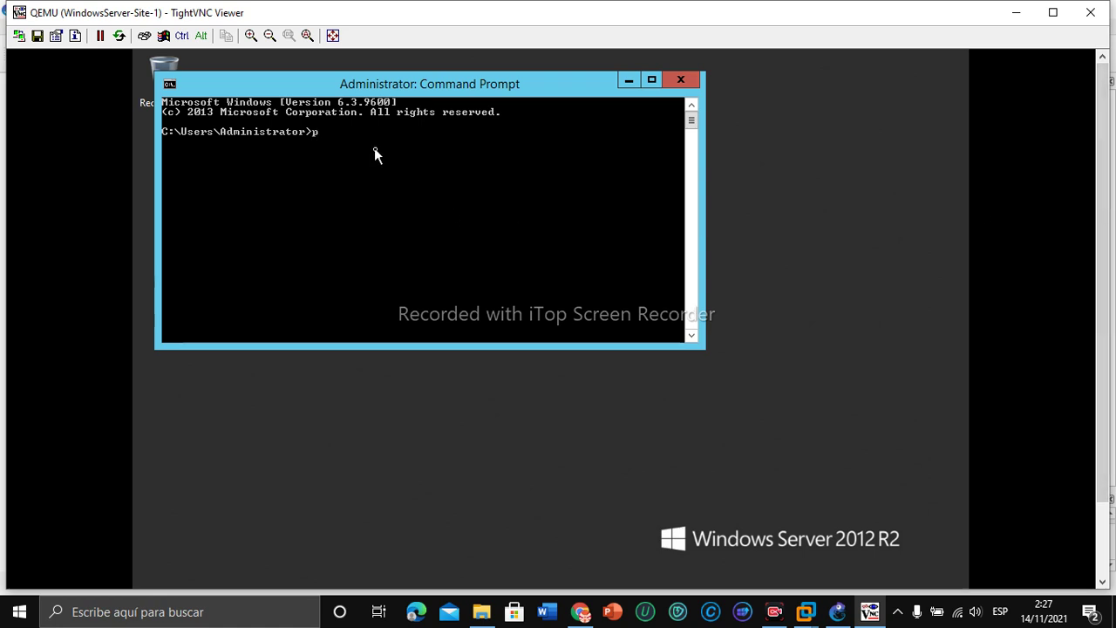
text(ing google)
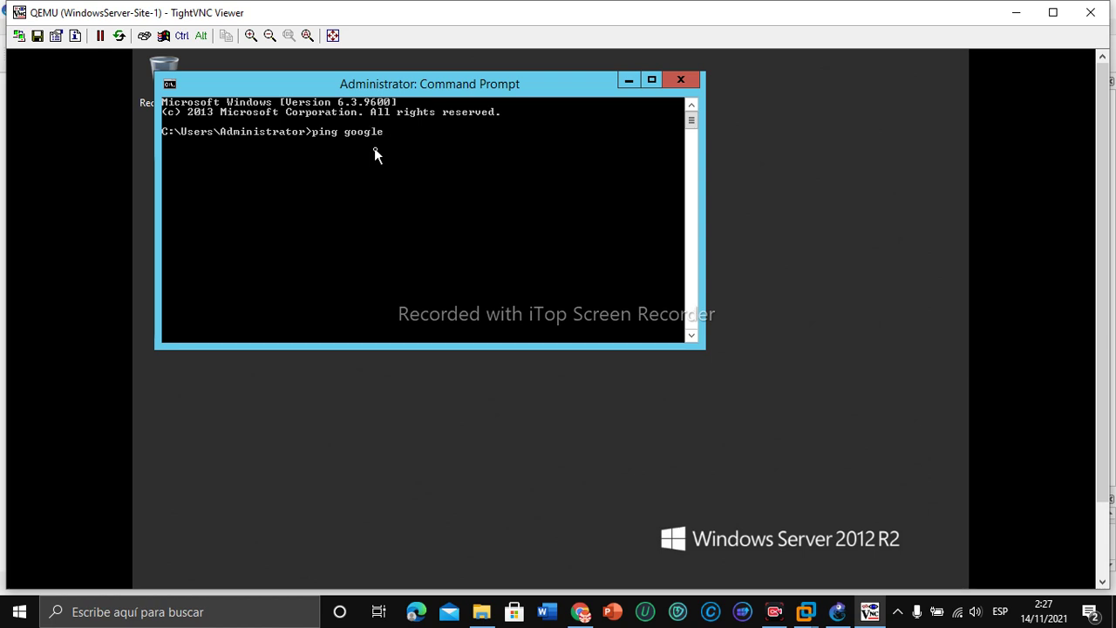
text(.com)
key(Return)
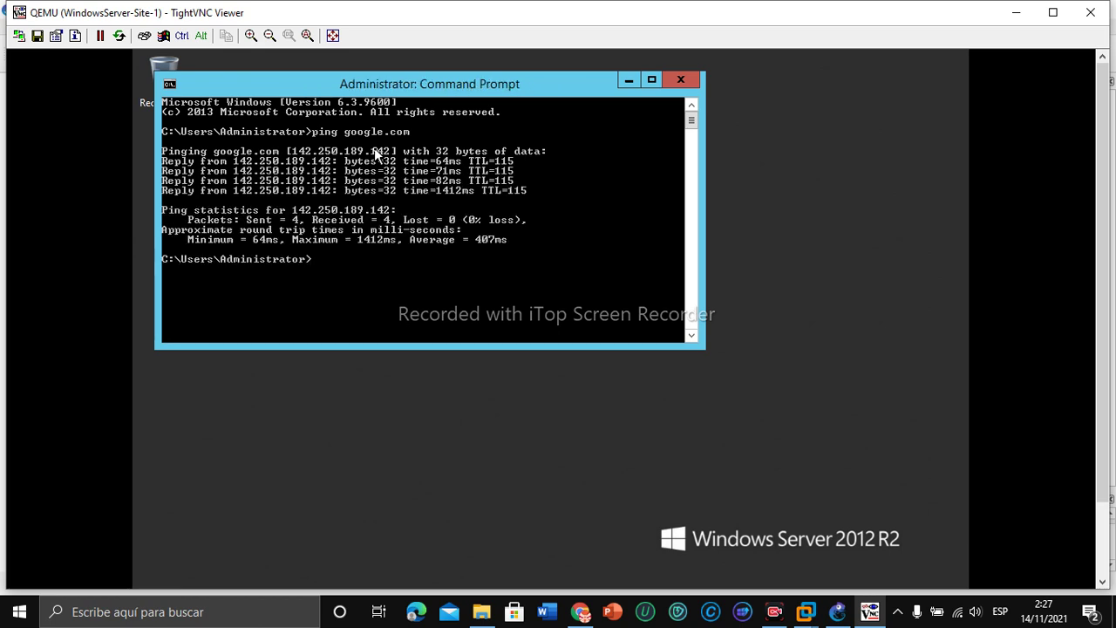
Step: Ping 8.8.8.8 as well, then close the Command Prompt
key(Up)
text(8)
key(Return)
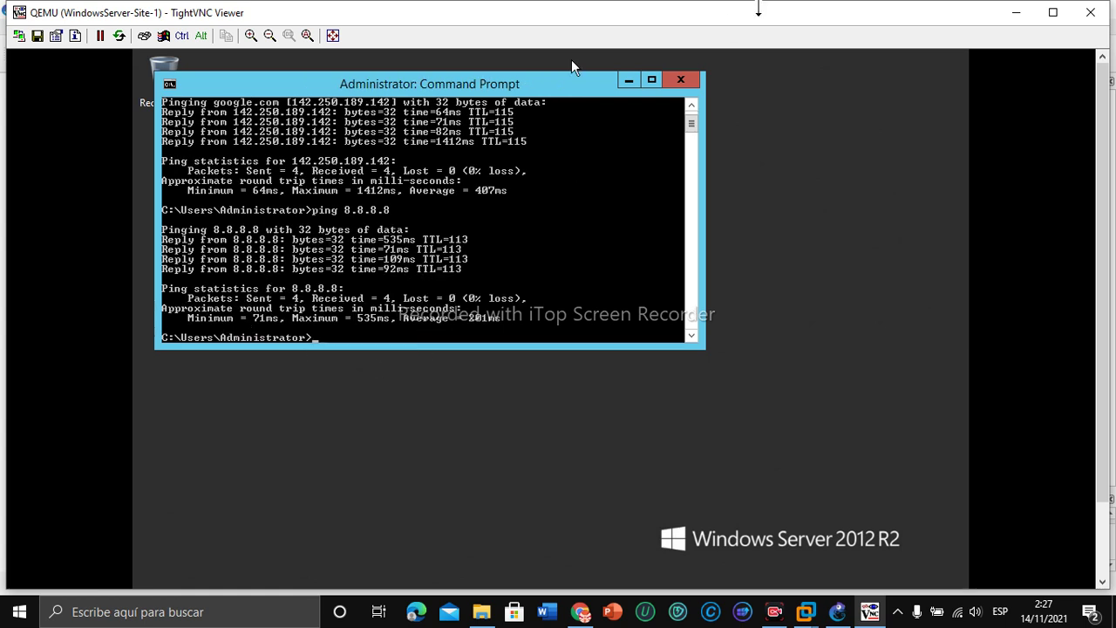
click(679, 81)
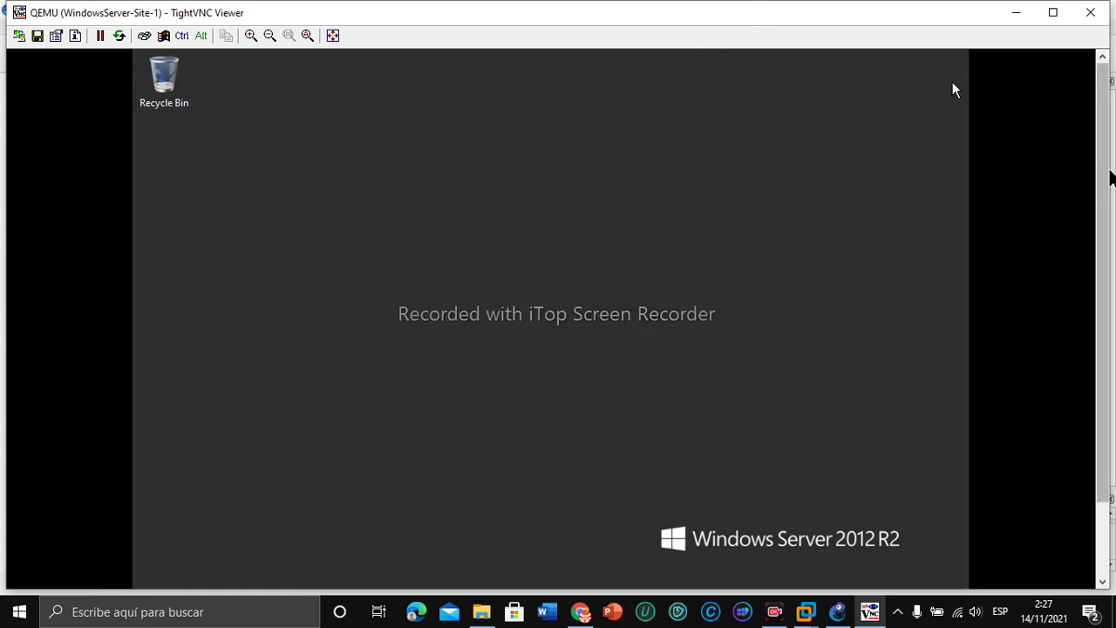
drag(1101, 184, 1096, 299)
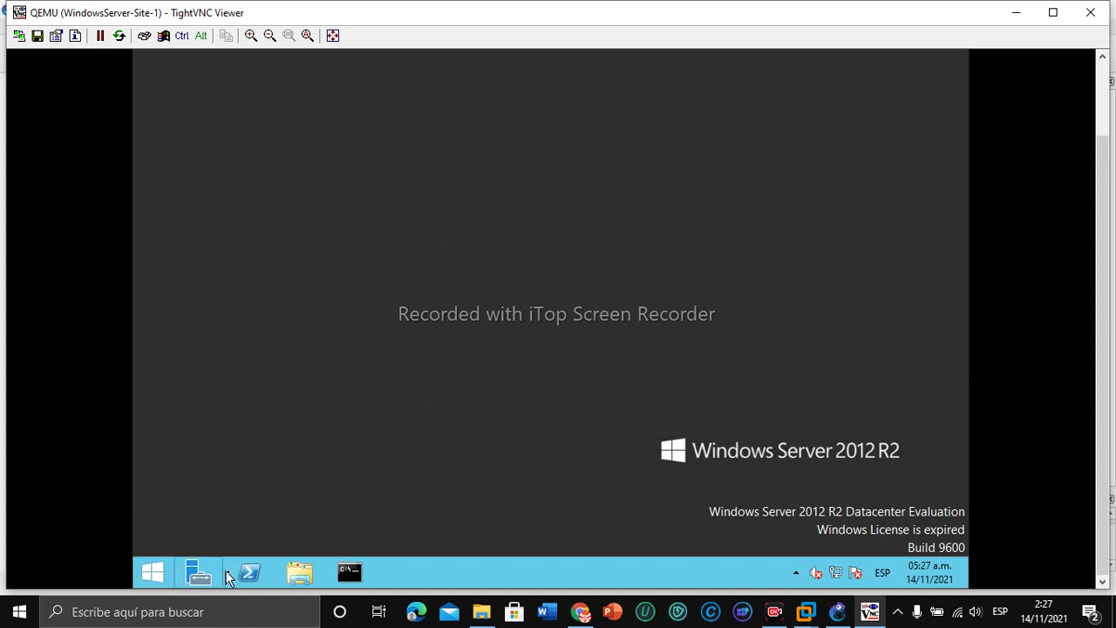
click(153, 572)
click(371, 373)
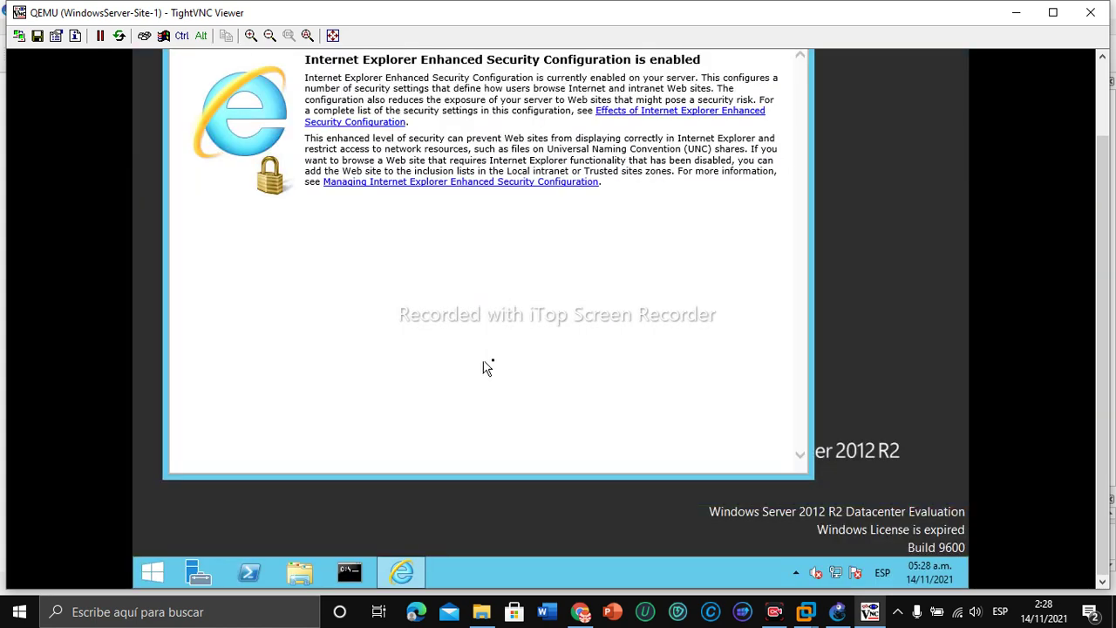
drag(1107, 324, 1107, 228)
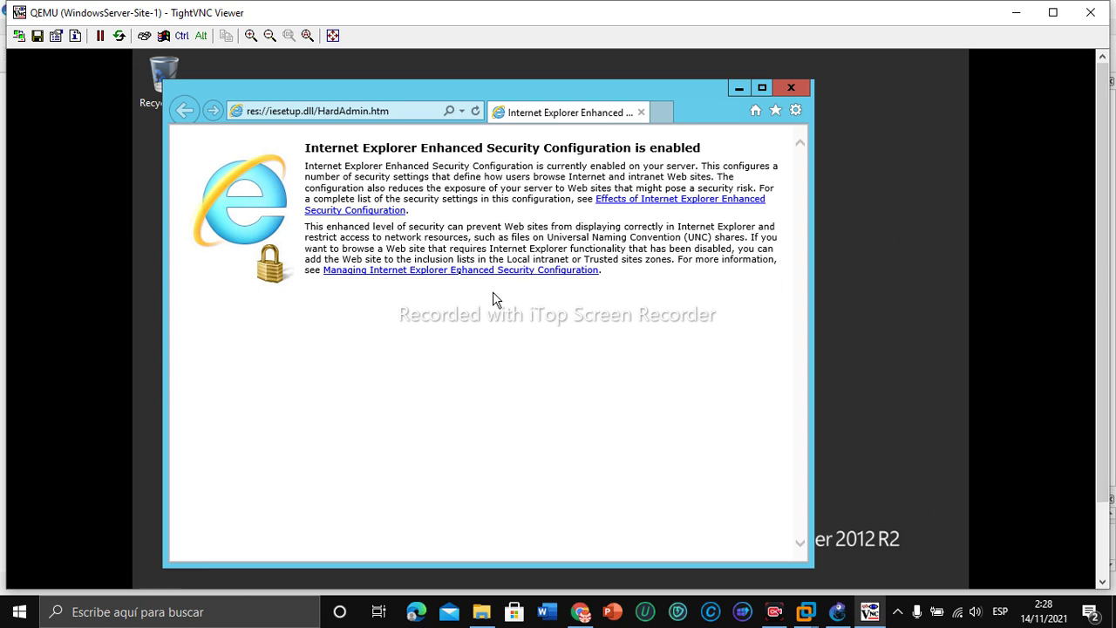
click(426, 110)
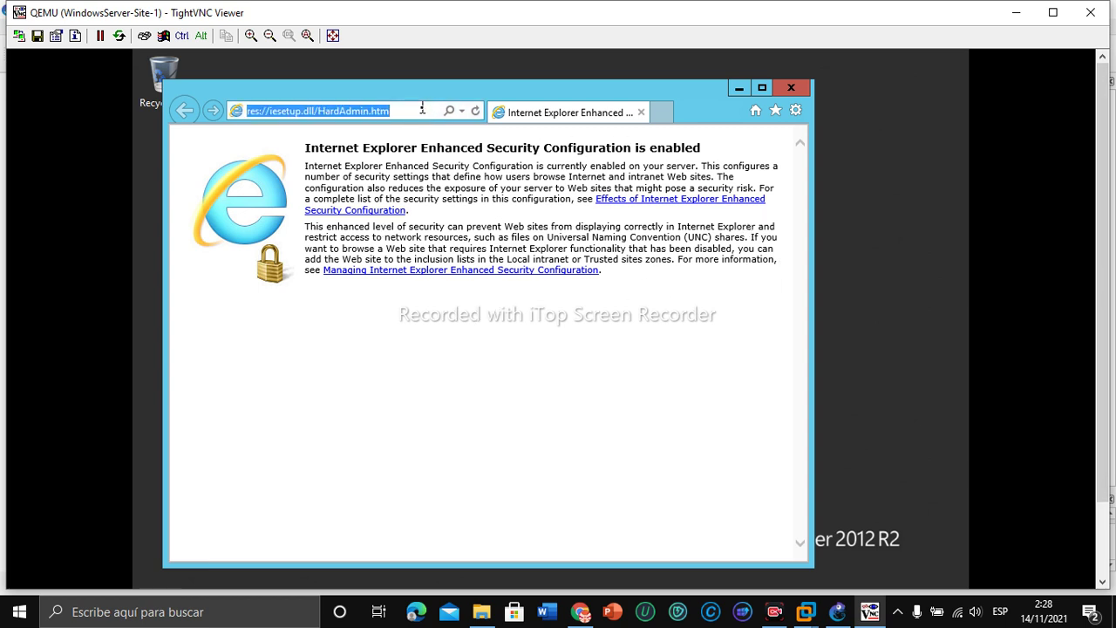
key(BackSpace)
text(go)
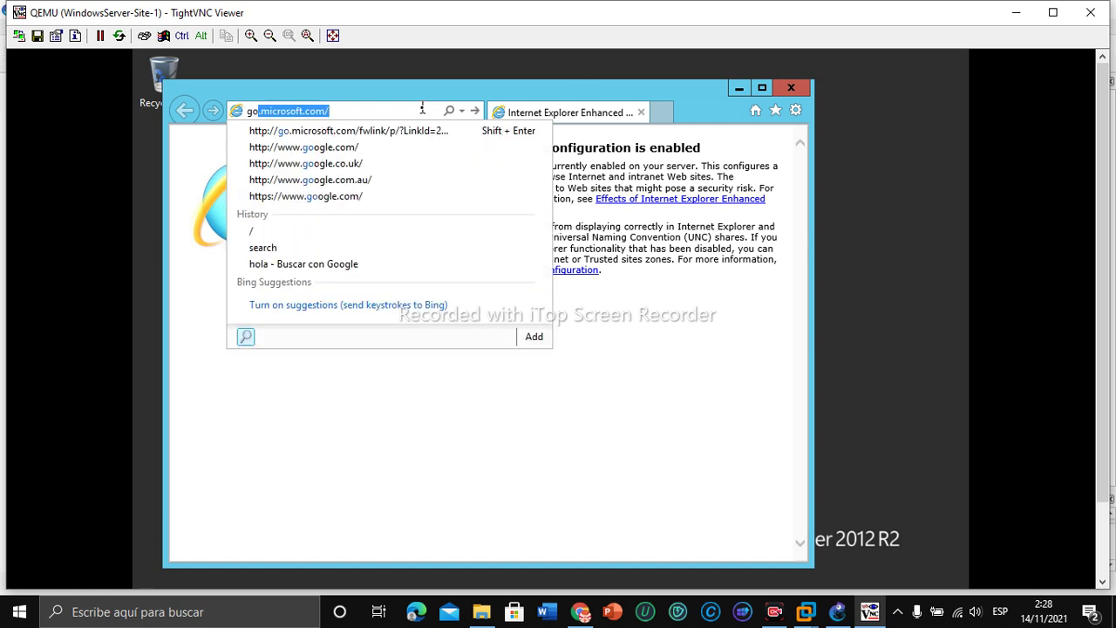
key(Down)
key(Down)
key(Return)
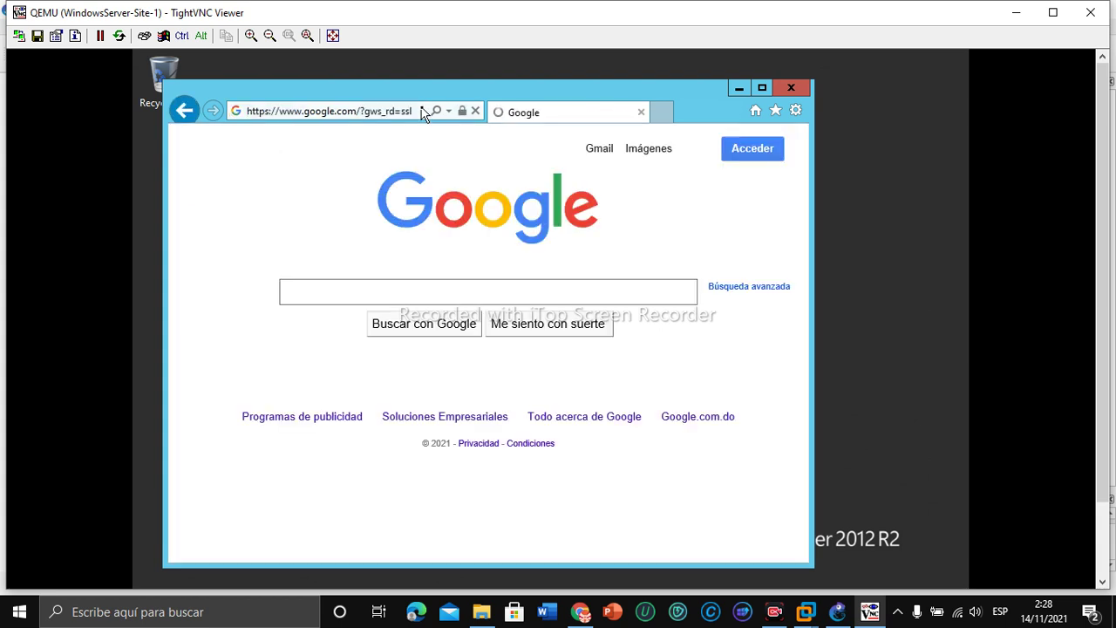
Step: Search Google for 'hola', dismissing each blocked-content warning along the way
click(336, 301)
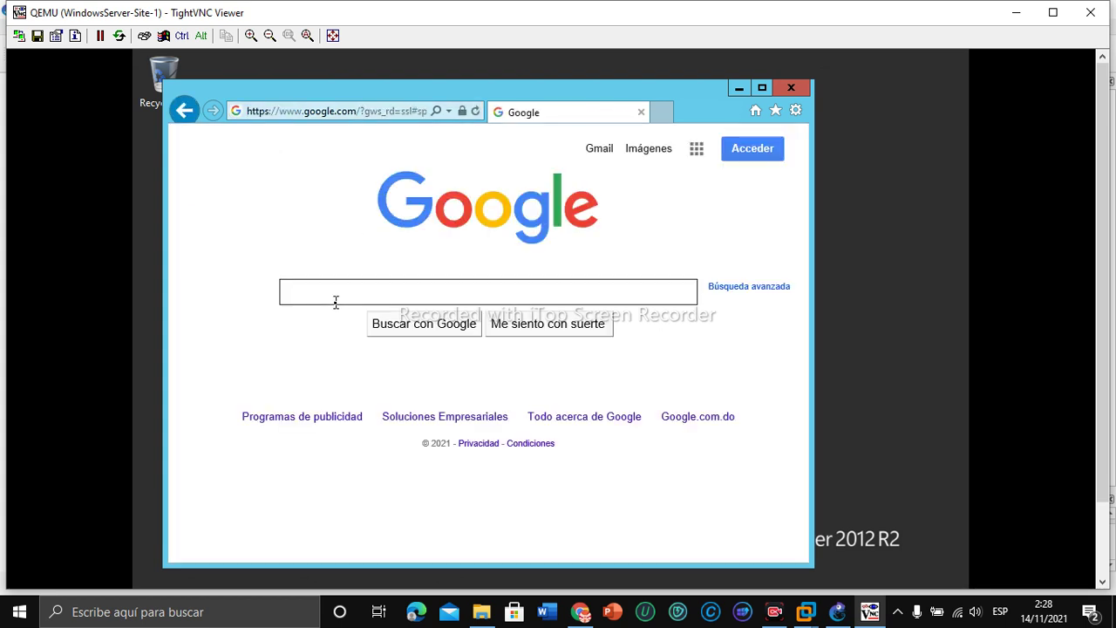
text(h)
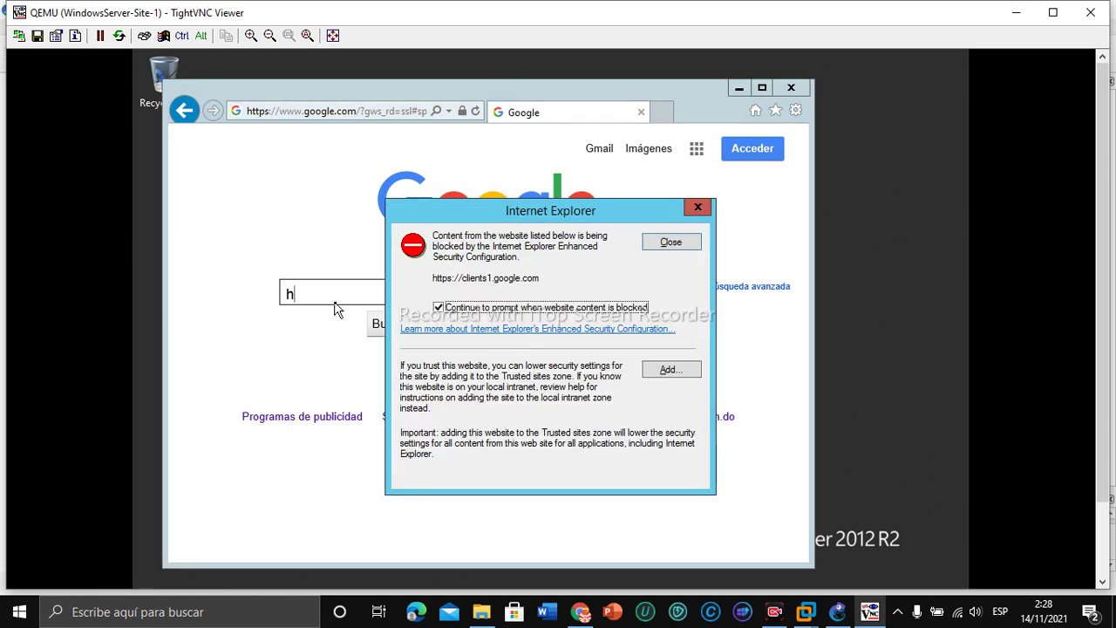
click(698, 209)
text(o)
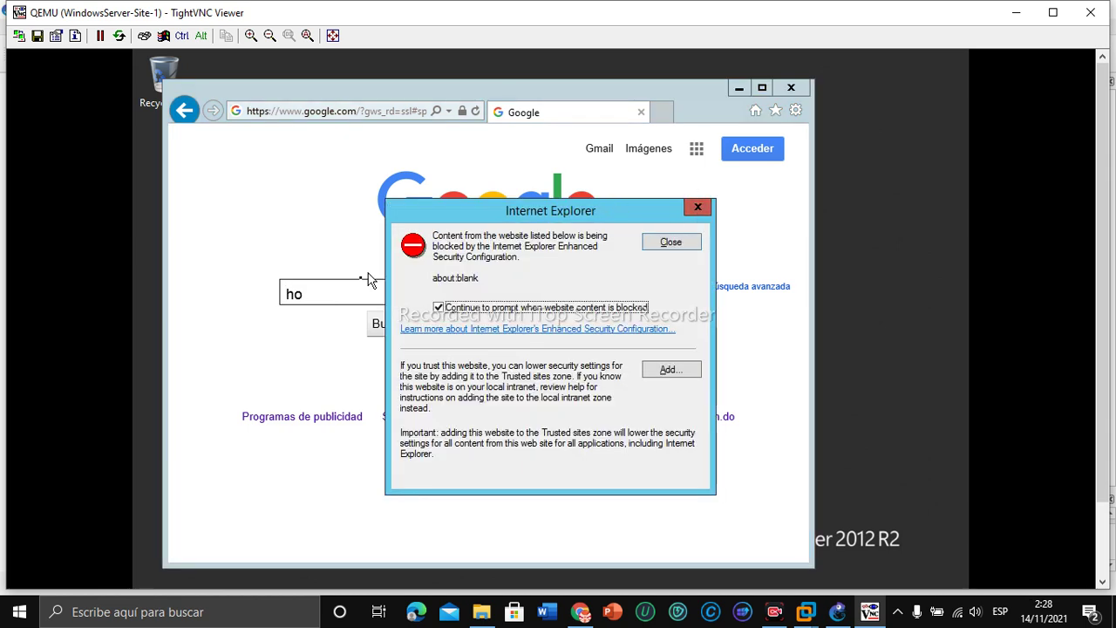
click(698, 209)
click(699, 206)
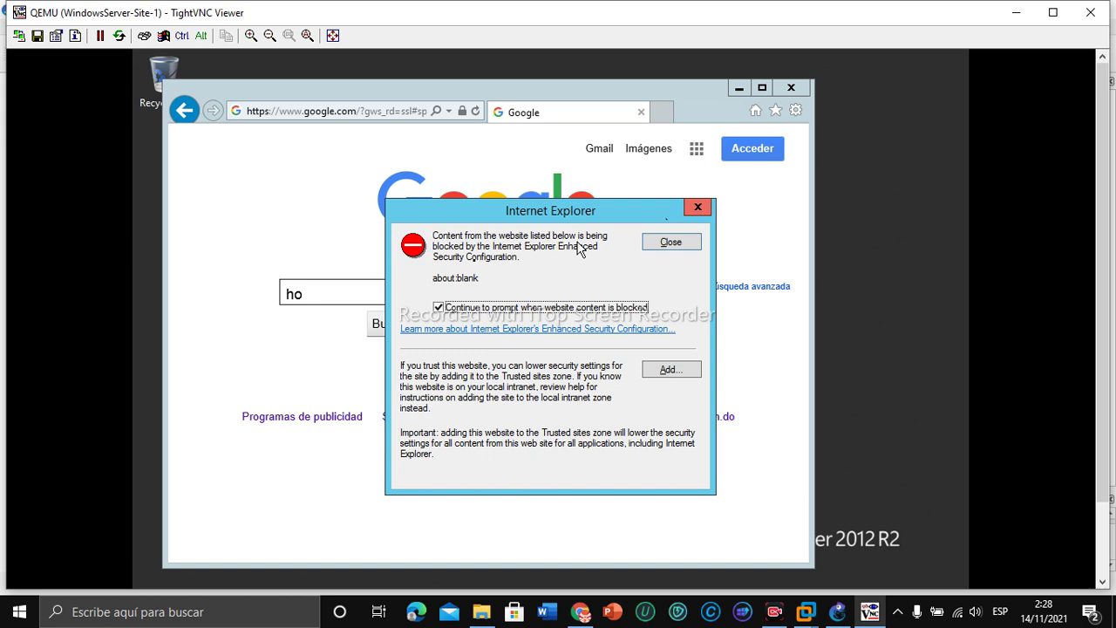
click(671, 243)
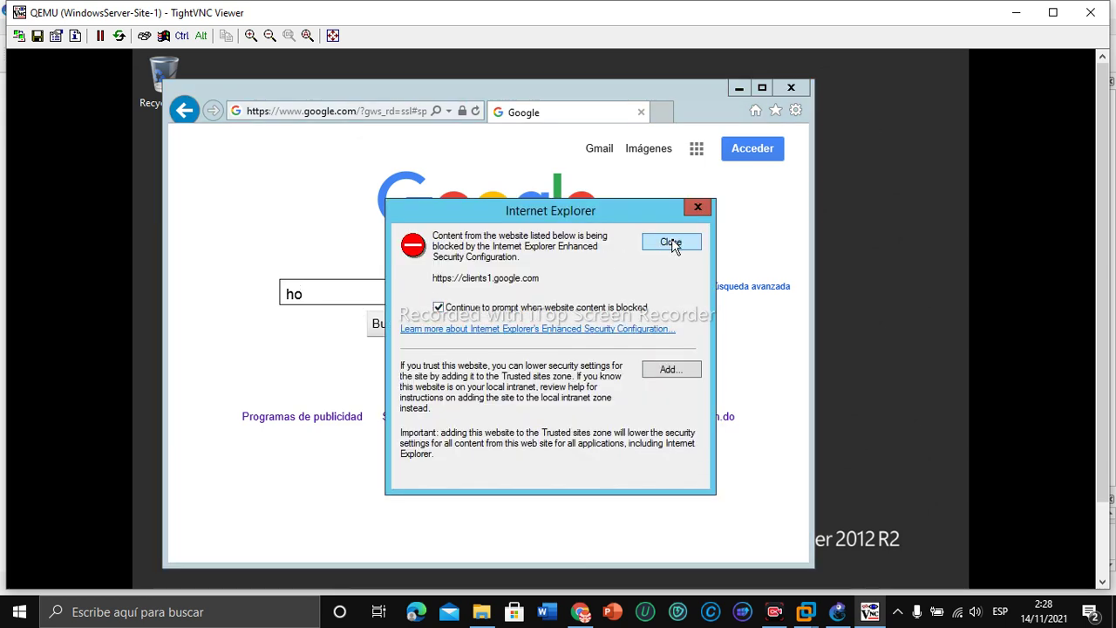
click(672, 242)
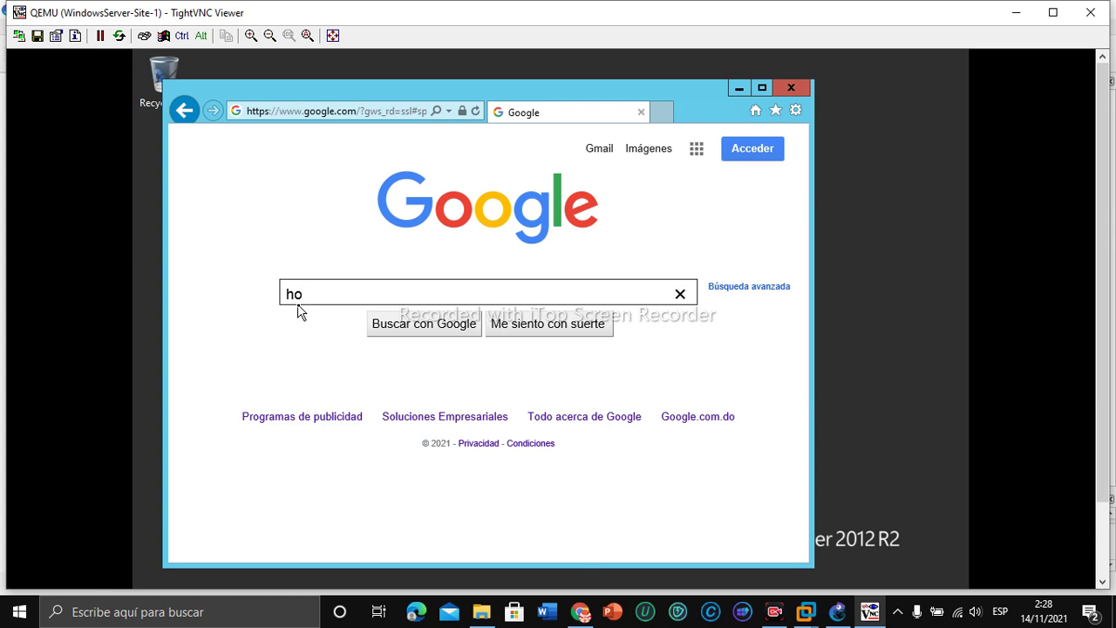
text(la)
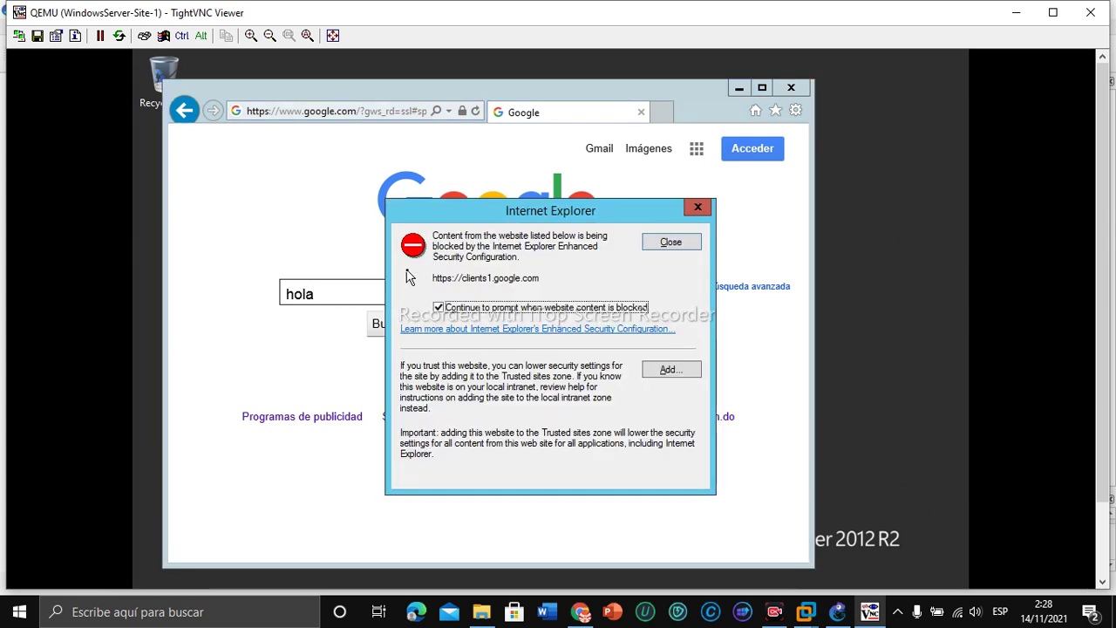
click(702, 242)
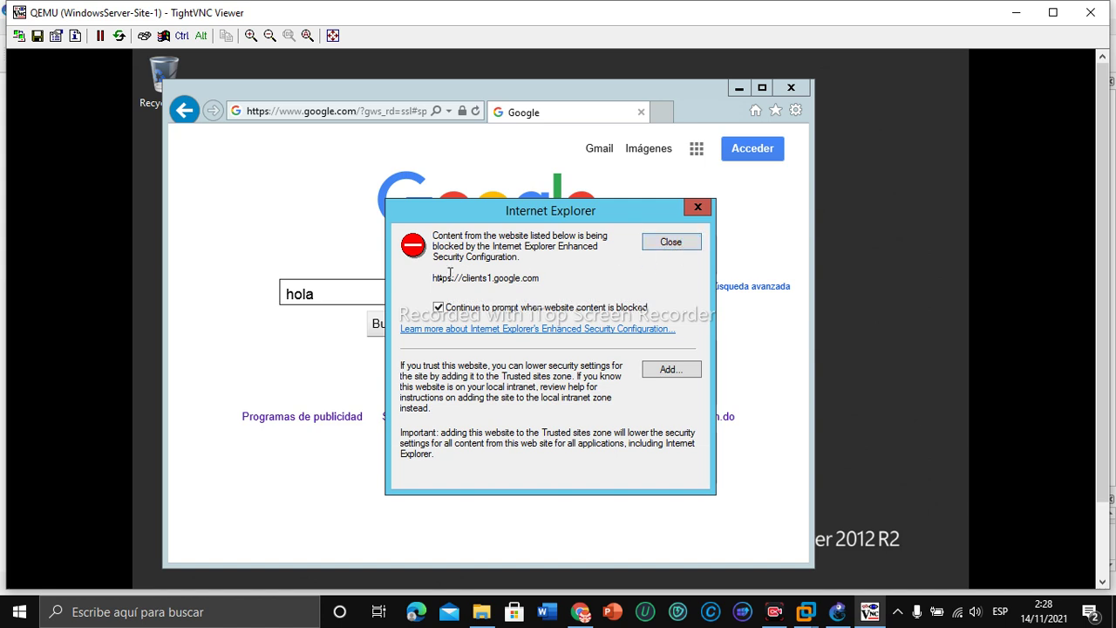
click(695, 244)
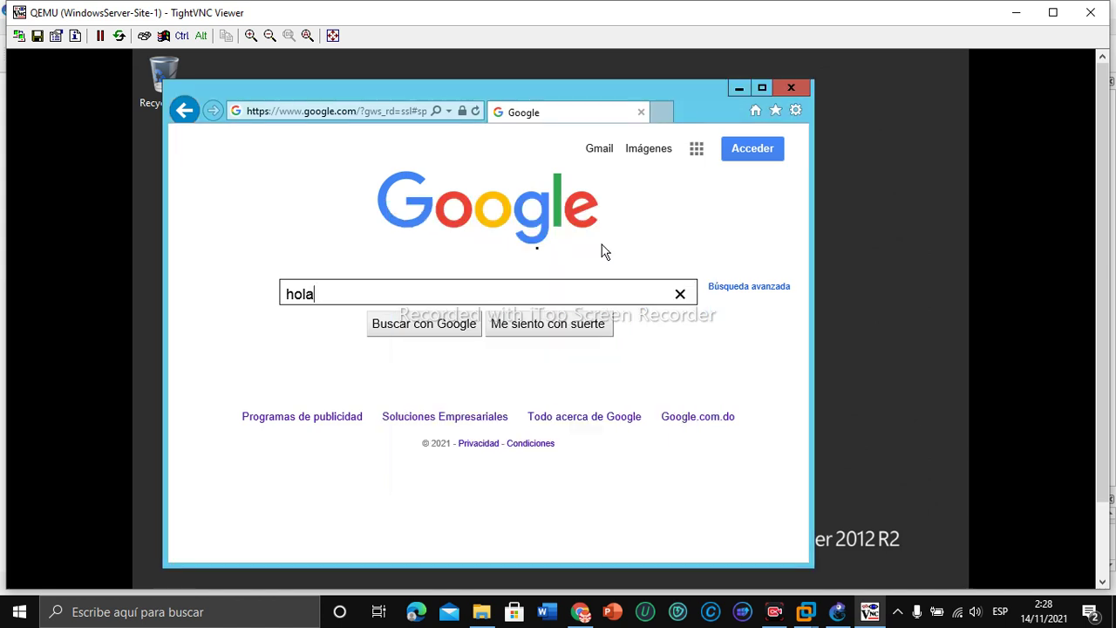
key(Return)
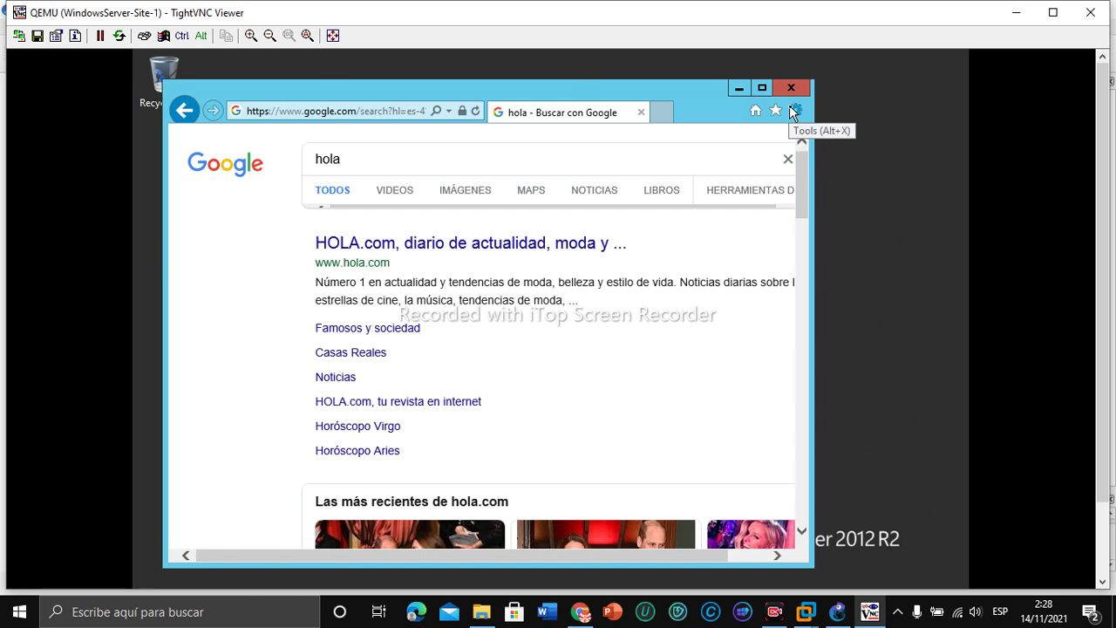
Step: Check 'Use a proxy server' in Internet Explorer's LAN settings, then bring the GNS3 topology forward
click(793, 111)
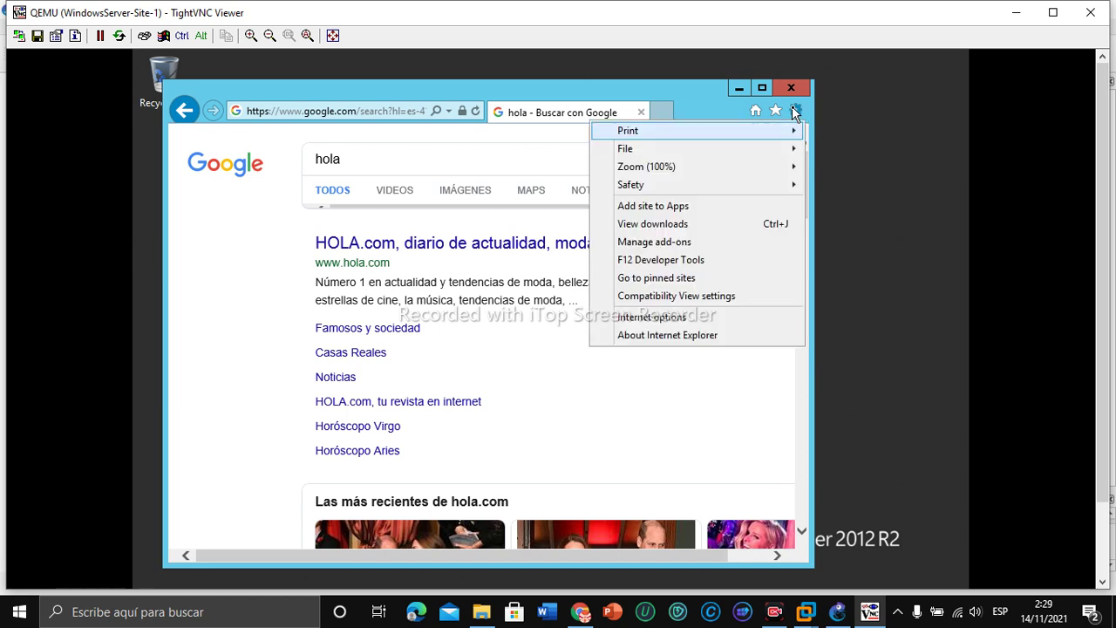
click(662, 318)
click(797, 110)
click(797, 111)
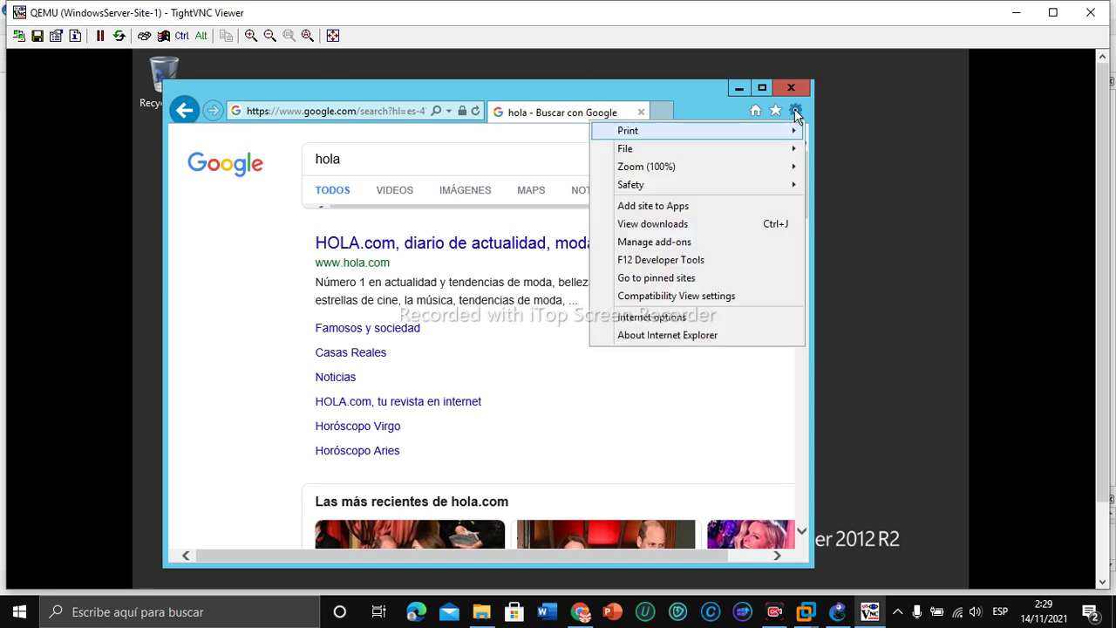
click(651, 319)
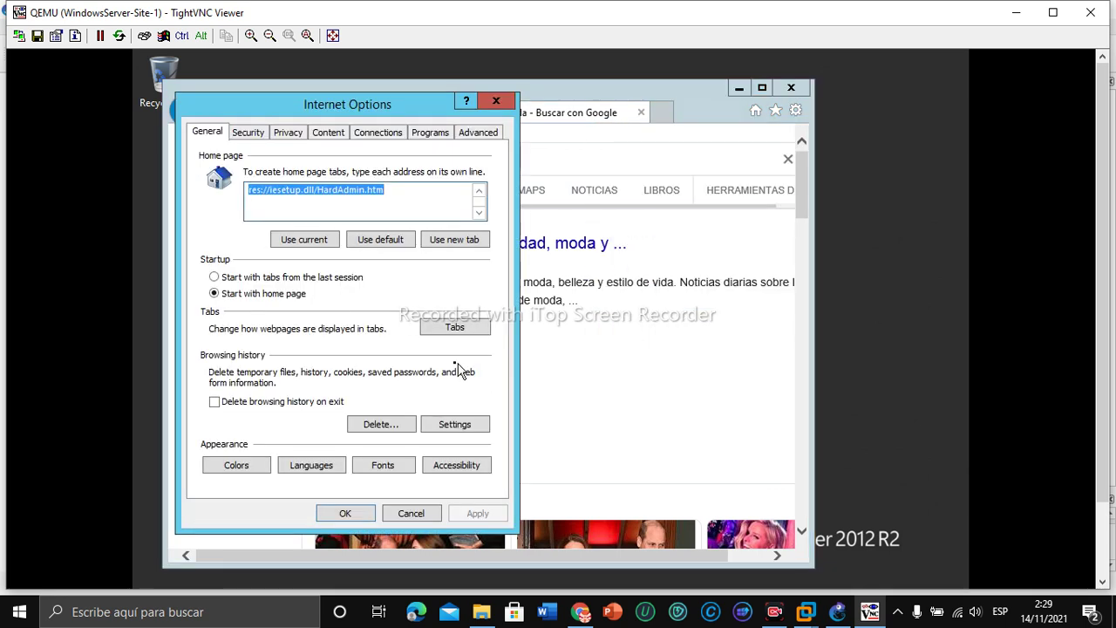
click(398, 132)
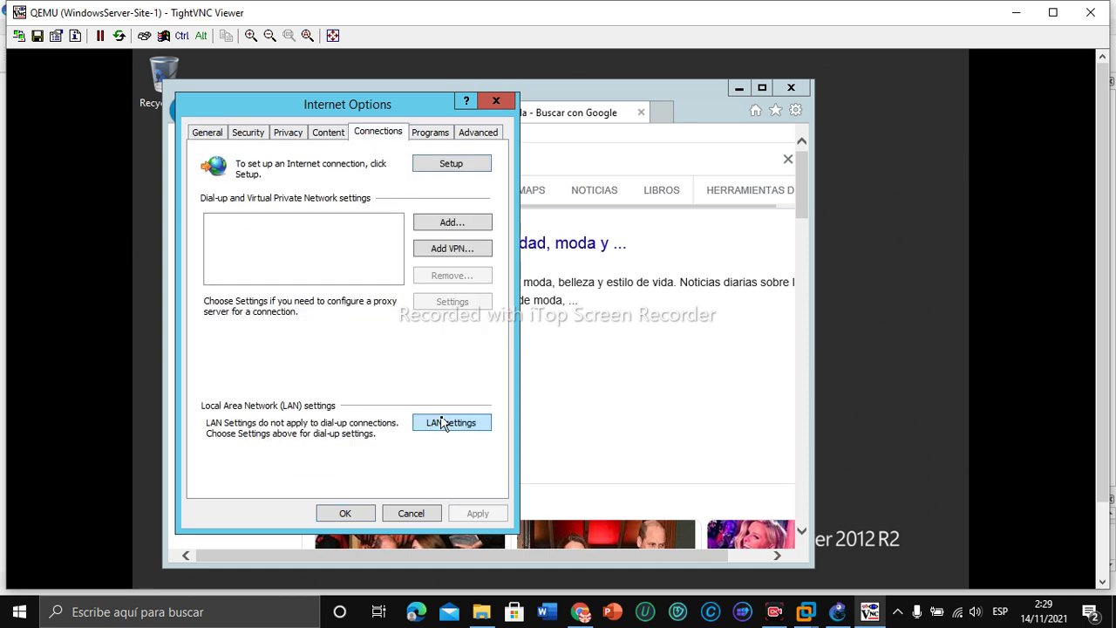
click(443, 423)
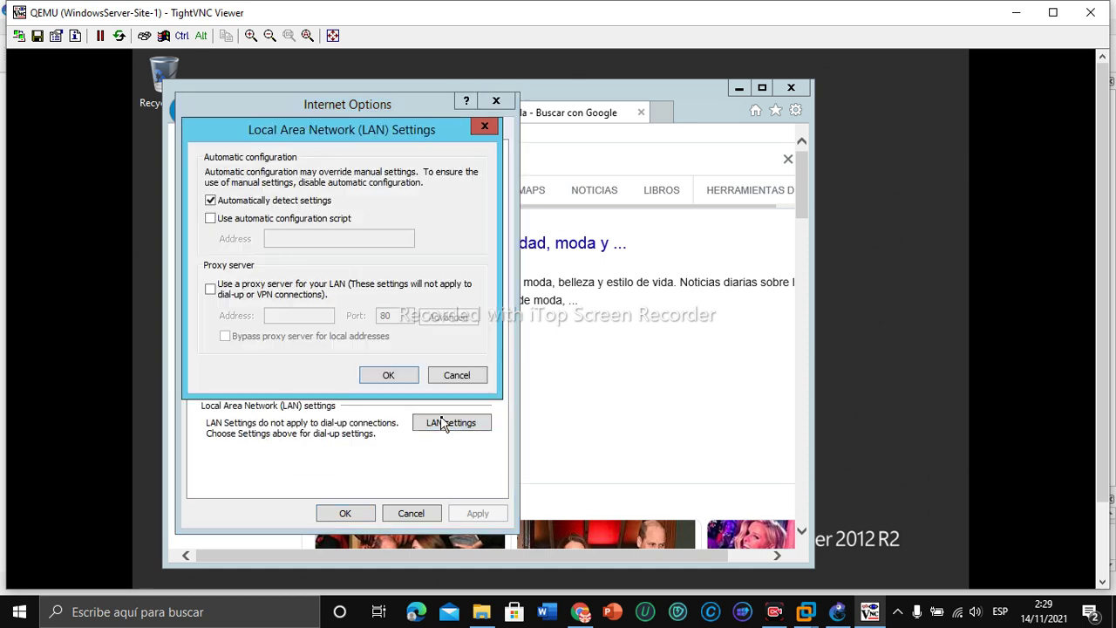
click(210, 290)
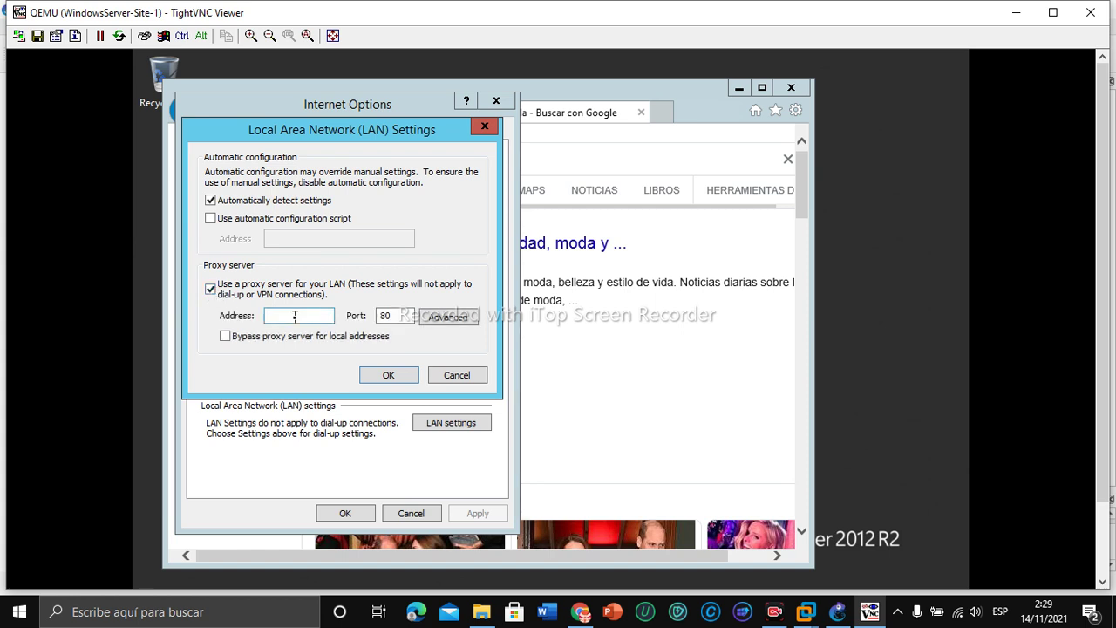
click(293, 317)
mouse_move(838, 619)
click(816, 544)
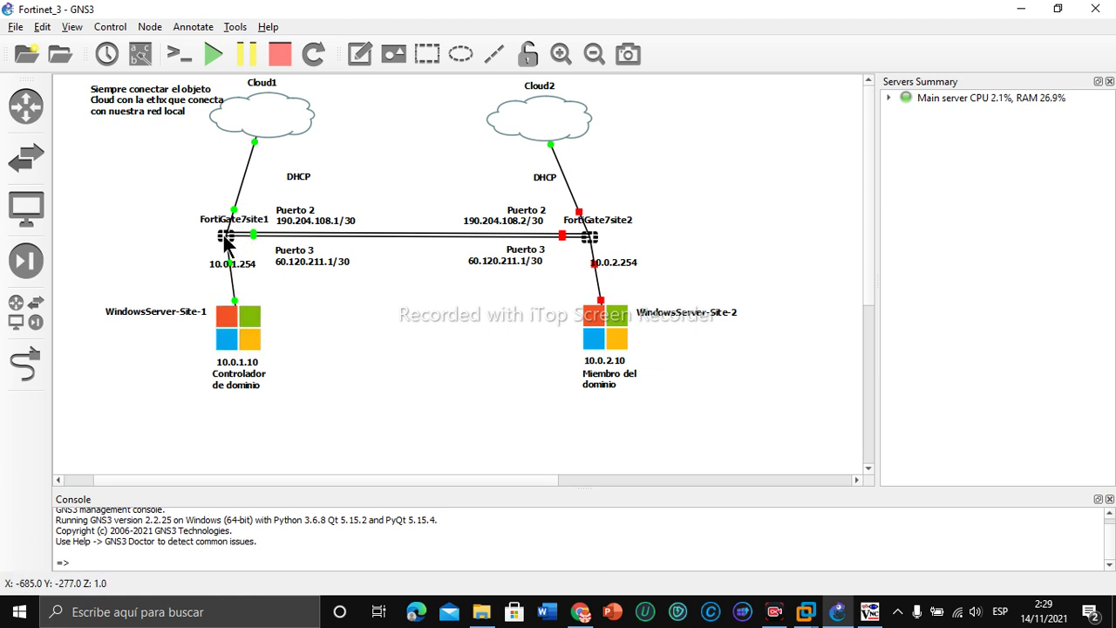
Step: Look up the site-1 FortiGate's 10.0.1.254 address in GNS3 and return to the server session
click(218, 264)
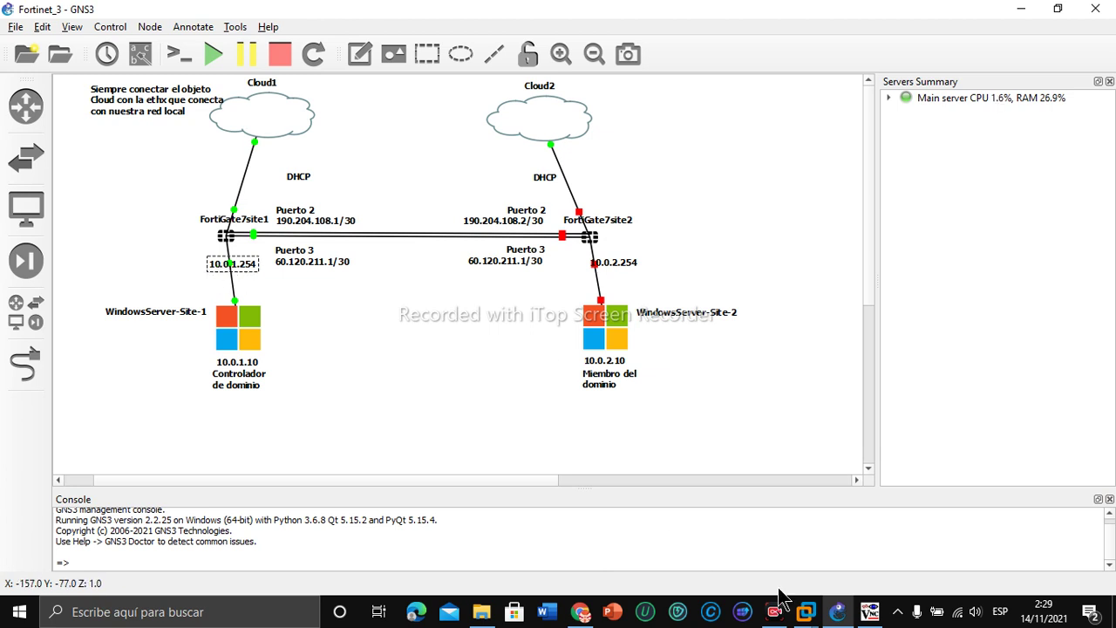
mouse_move(869, 612)
click(872, 540)
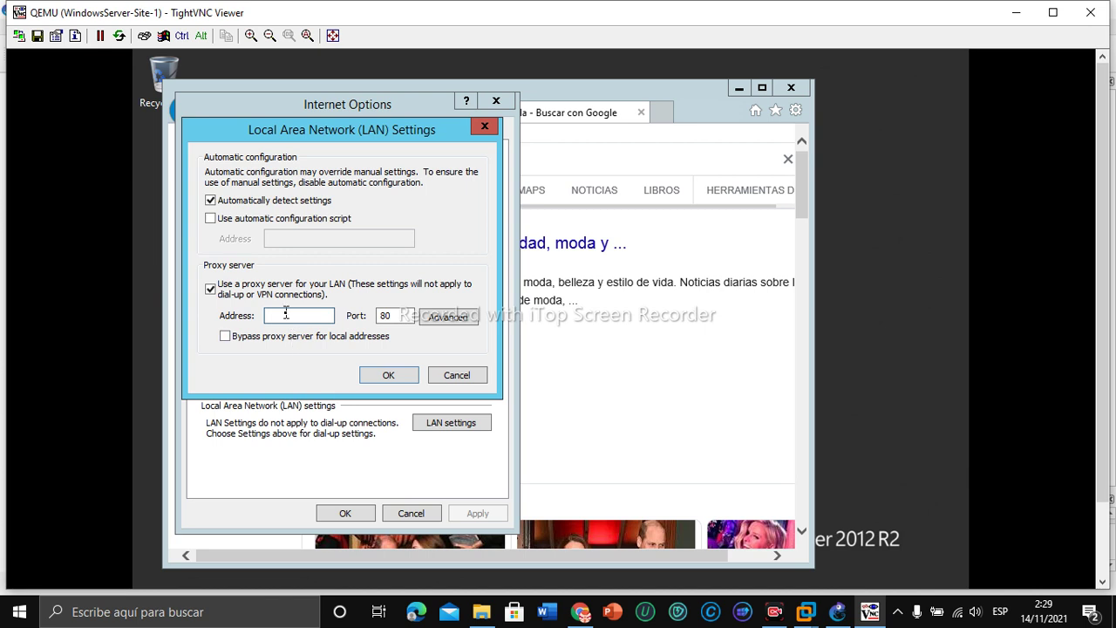
Step: Set the LAN proxy to 10.0.1.254 port 8080, save both dialogs, and rerun the hola search
text(10.0.1.254)
click(402, 319)
click(400, 319)
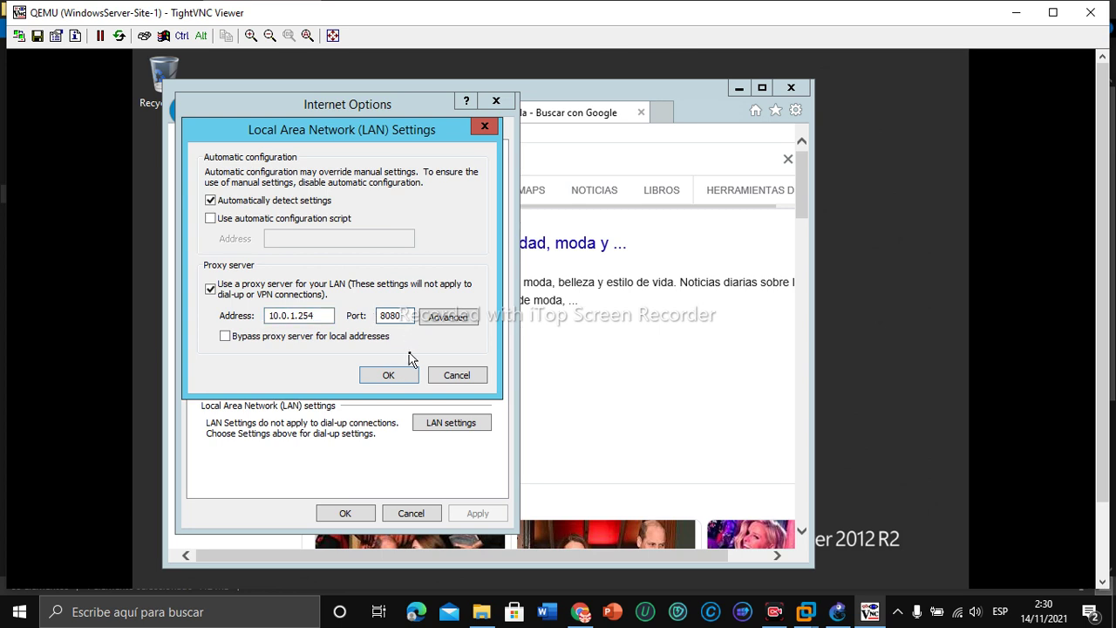
click(403, 381)
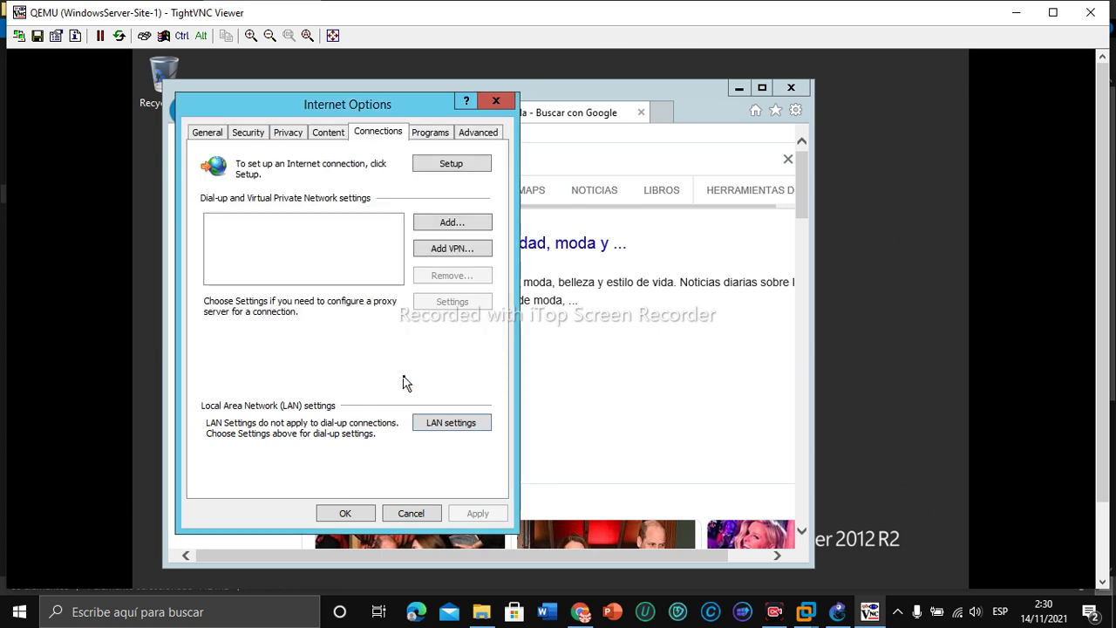
click(353, 515)
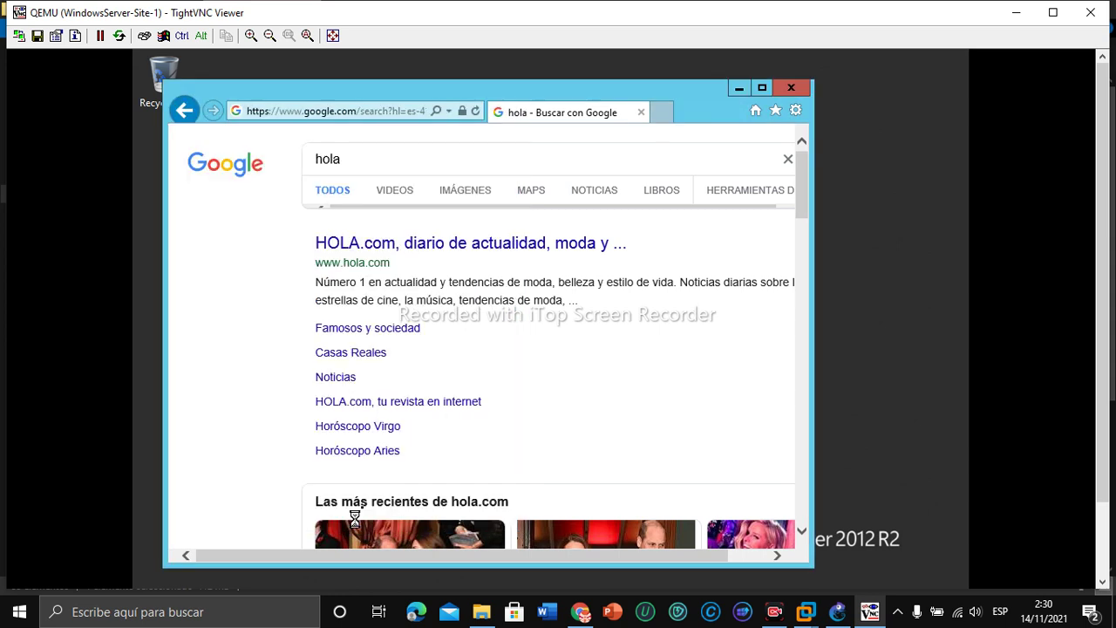
click(400, 162)
key(Return)
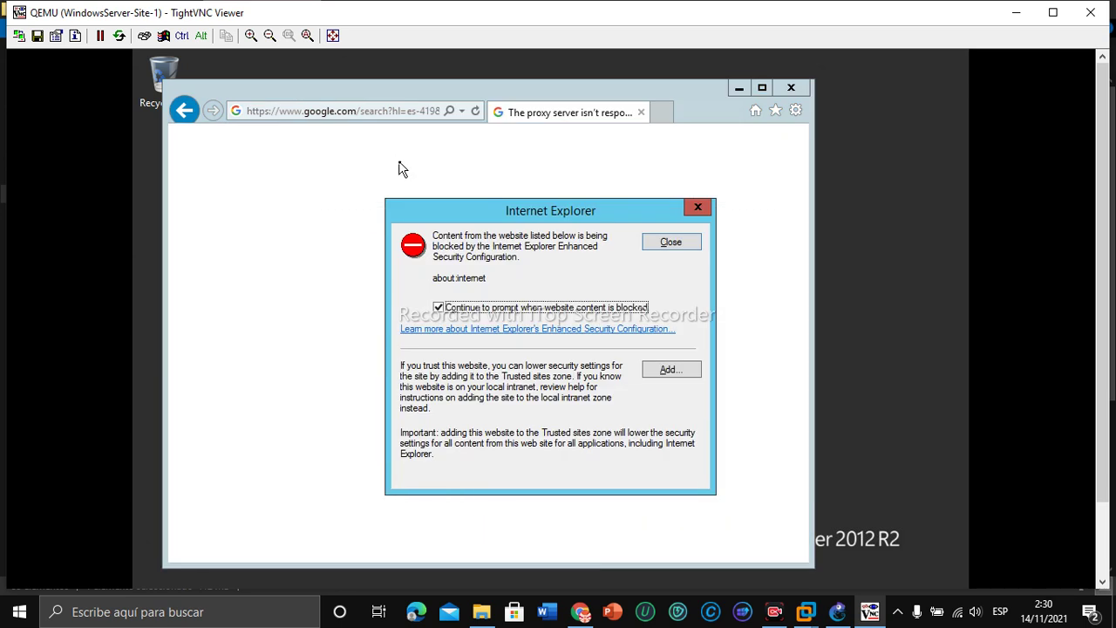
Step: Dismiss the blocked-content warning and close the Internet Explorer window showing the proxy error
click(666, 244)
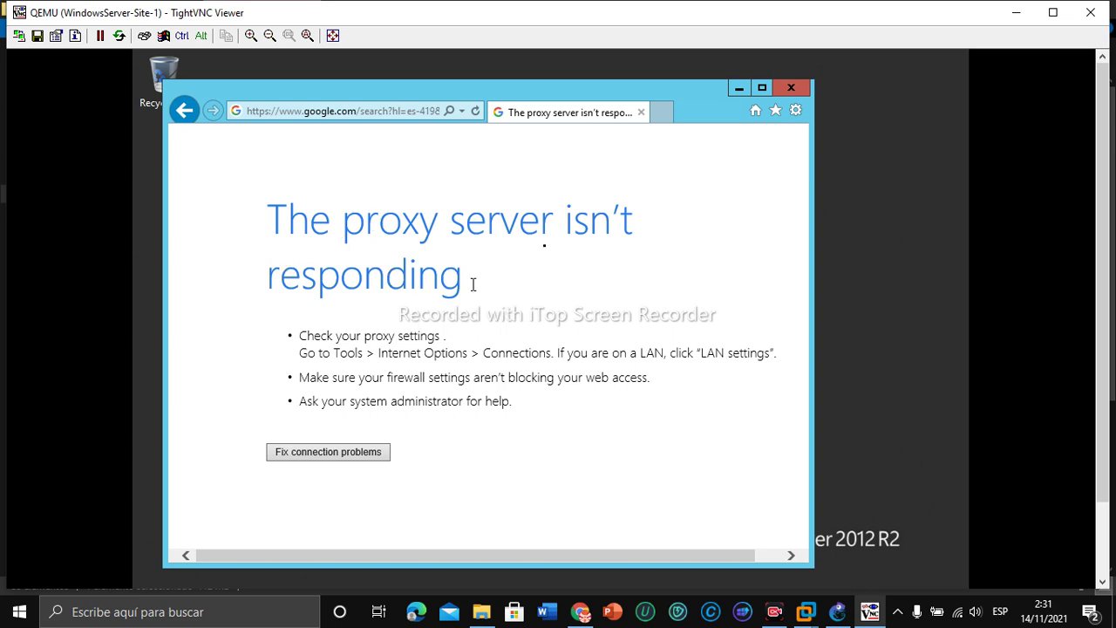
click(791, 88)
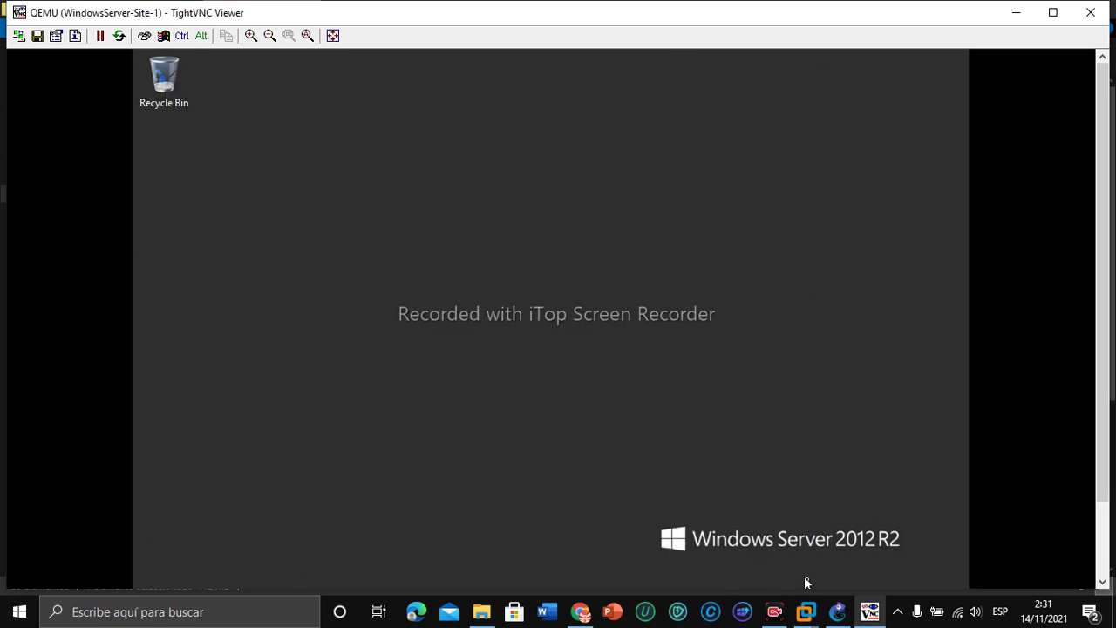
Step: Extend the FortiGate admin session and view the Explicit Proxy settings (port4, port 8080)
click(579, 611)
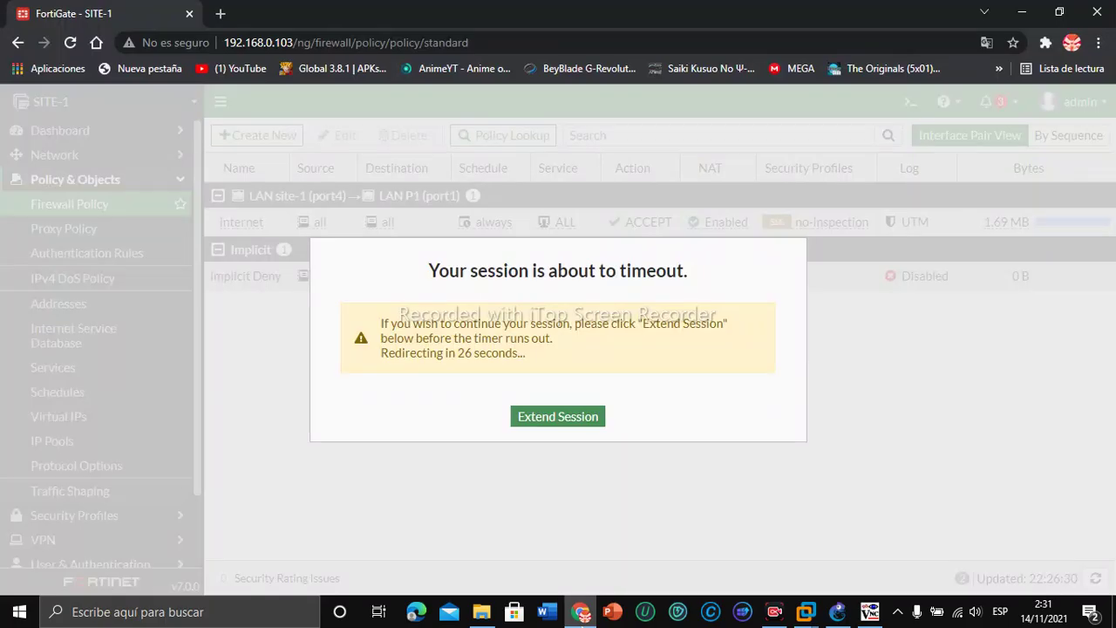
click(558, 415)
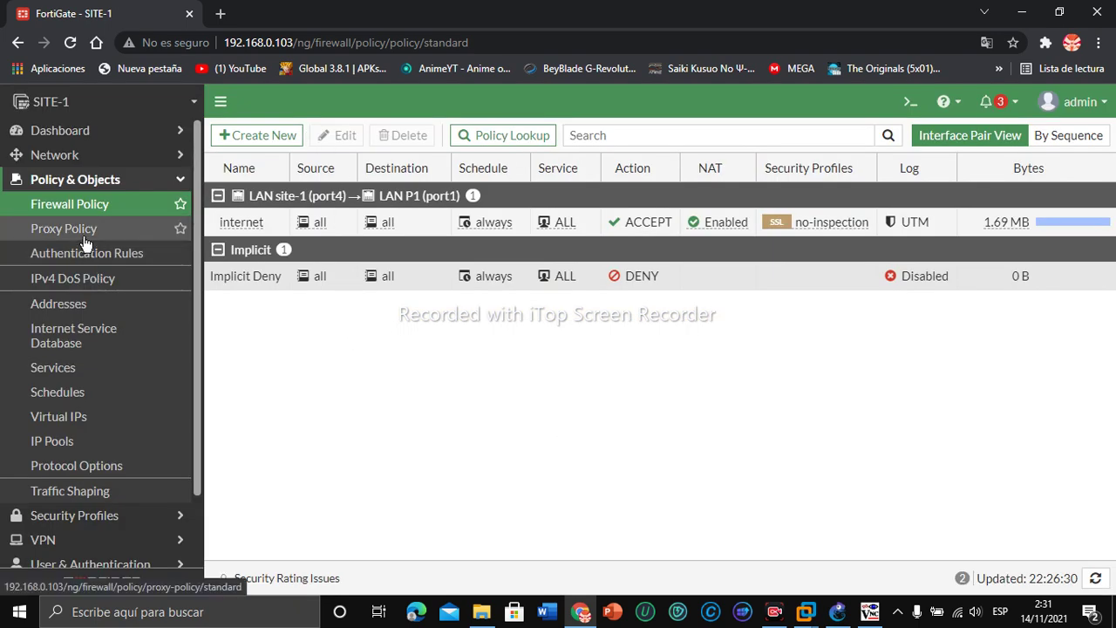
click(83, 155)
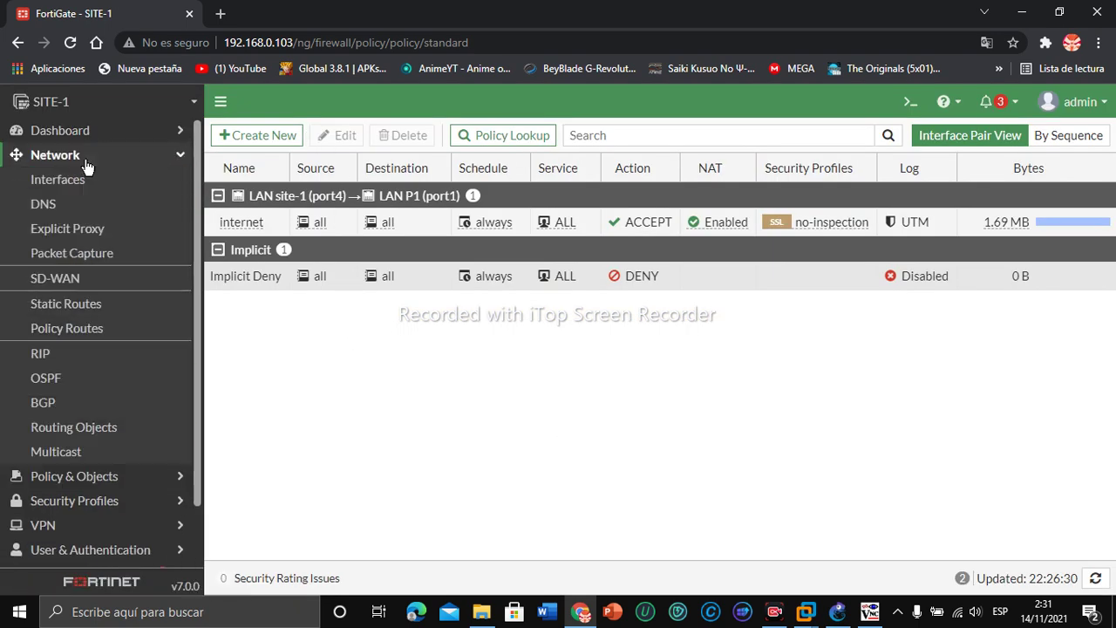
click(74, 230)
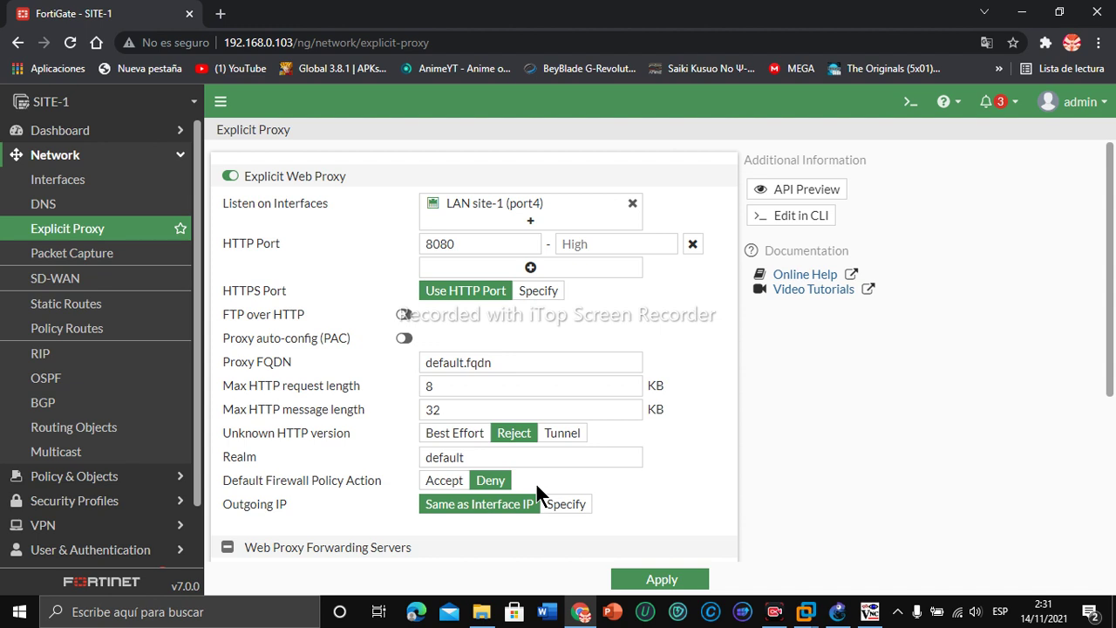
click(146, 478)
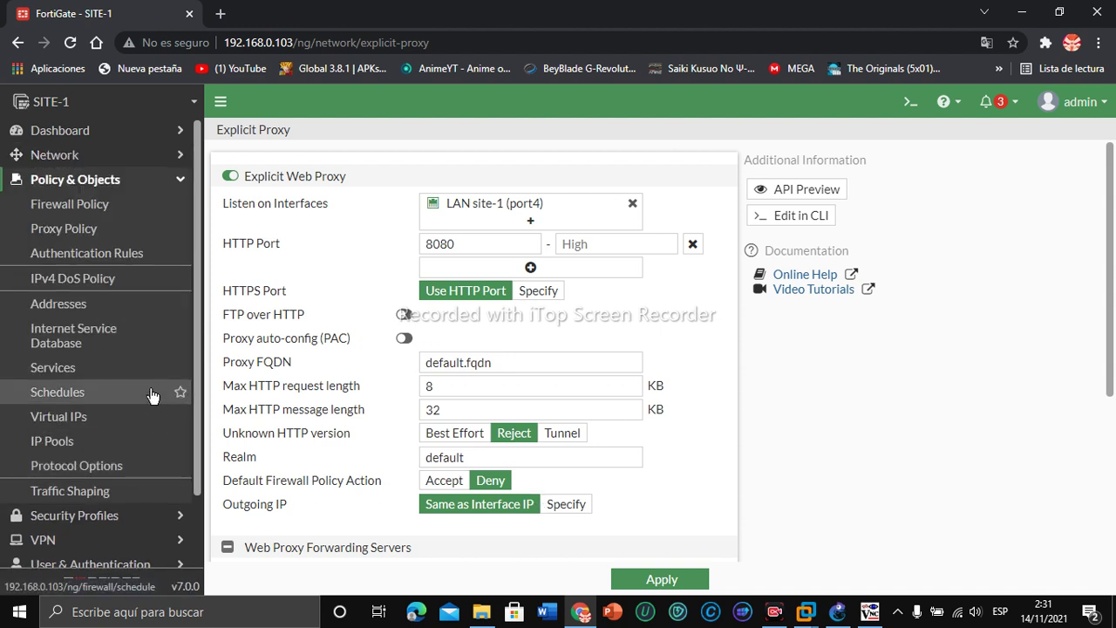
Step: Start a new proxy policy named webproxy with outgoing interface LAN P1 (port1)
click(72, 227)
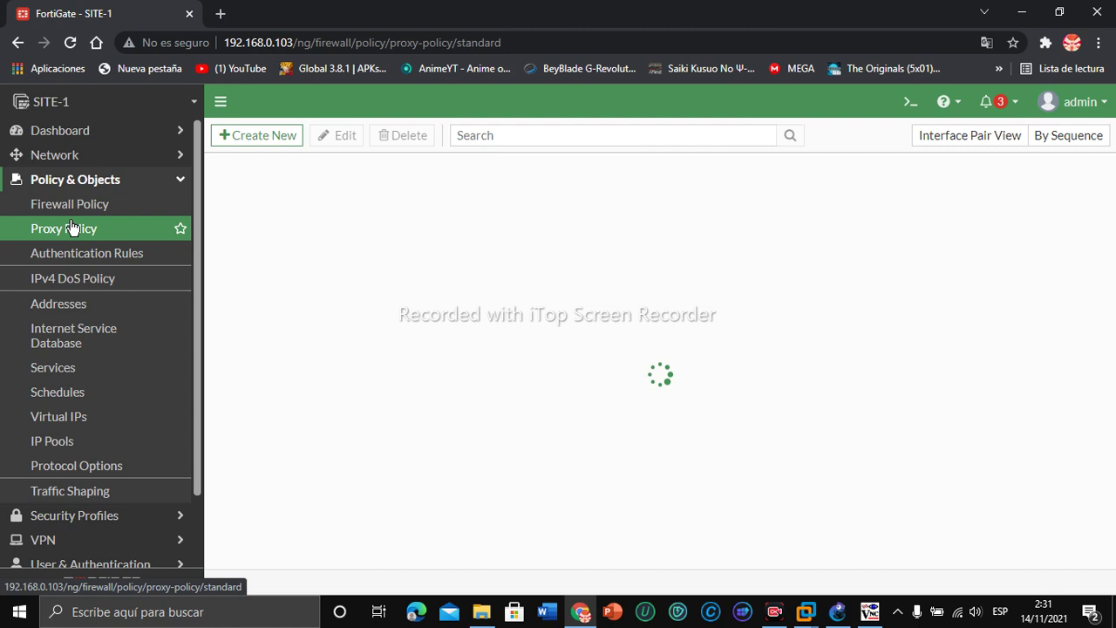
click(270, 137)
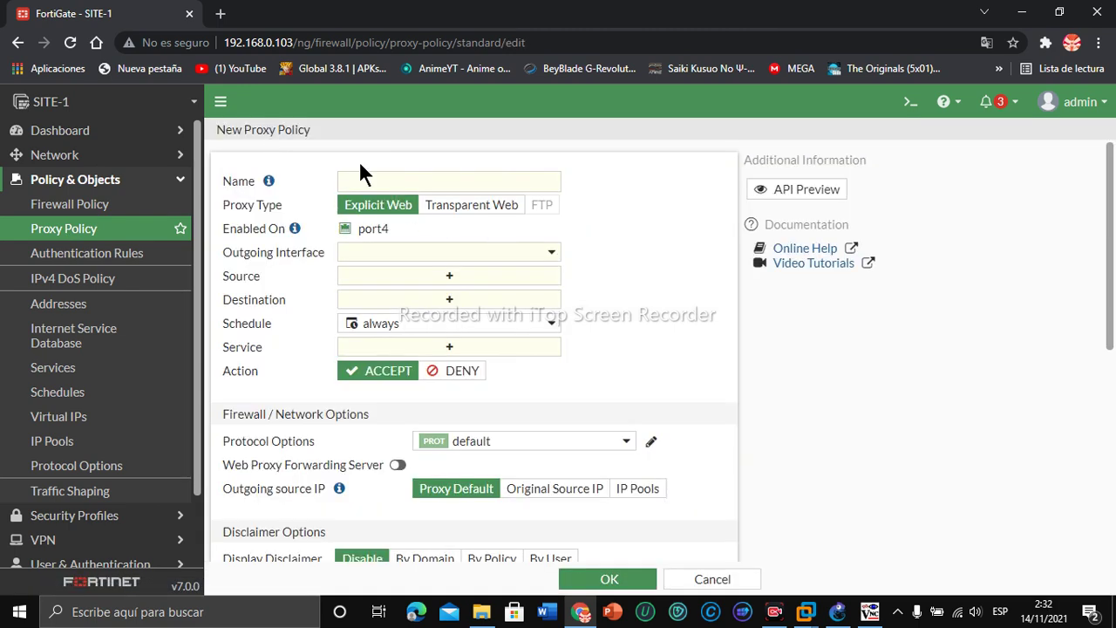
click(357, 180)
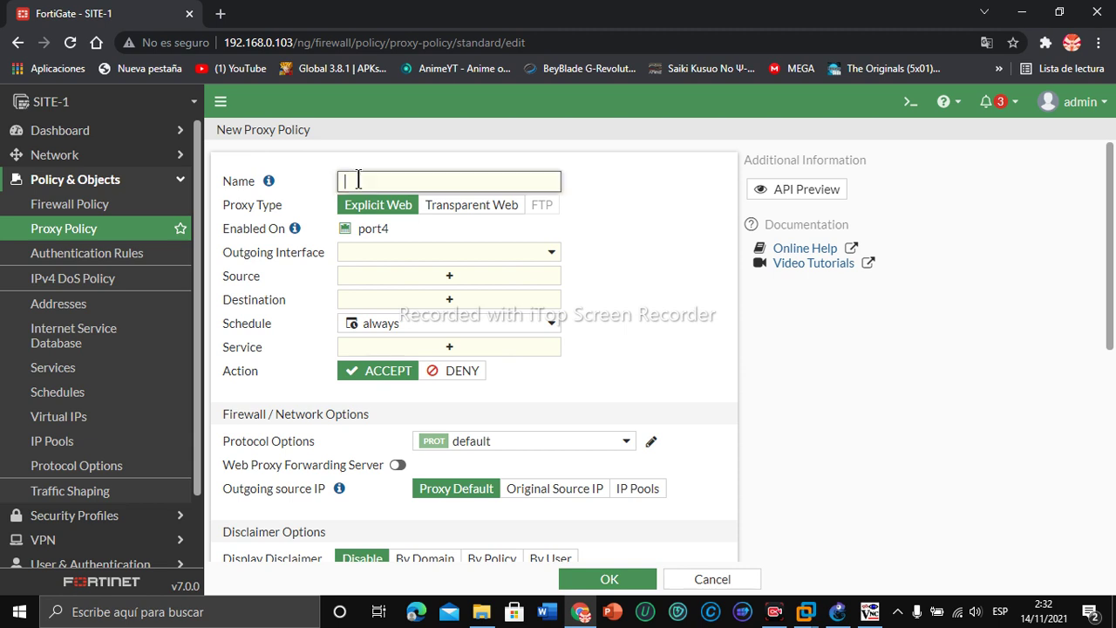
text(webpro)
text(xy)
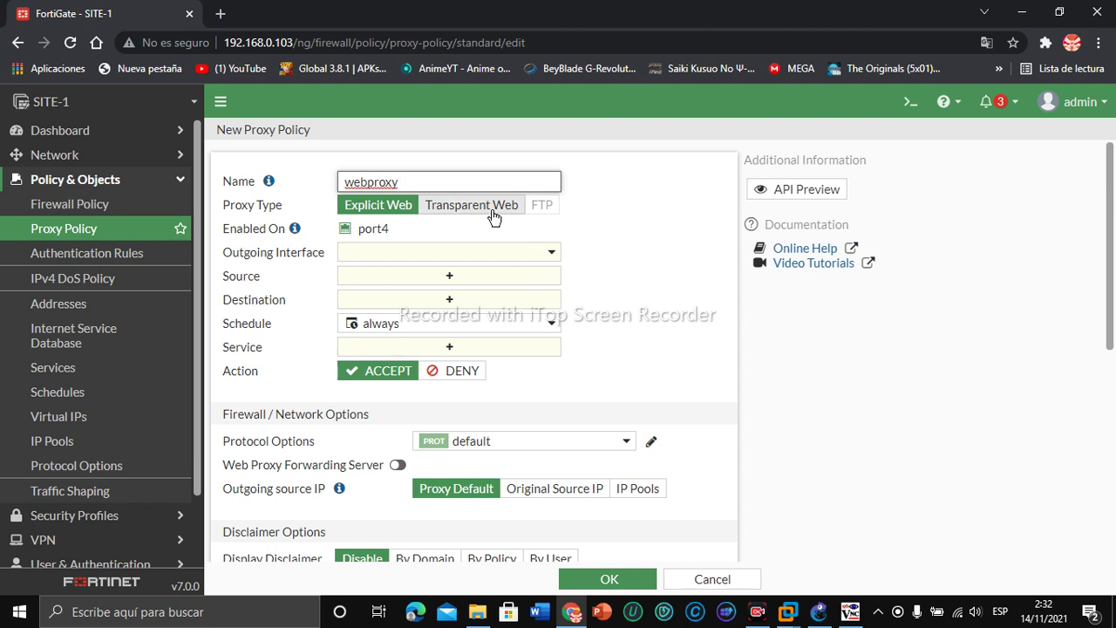
click(353, 251)
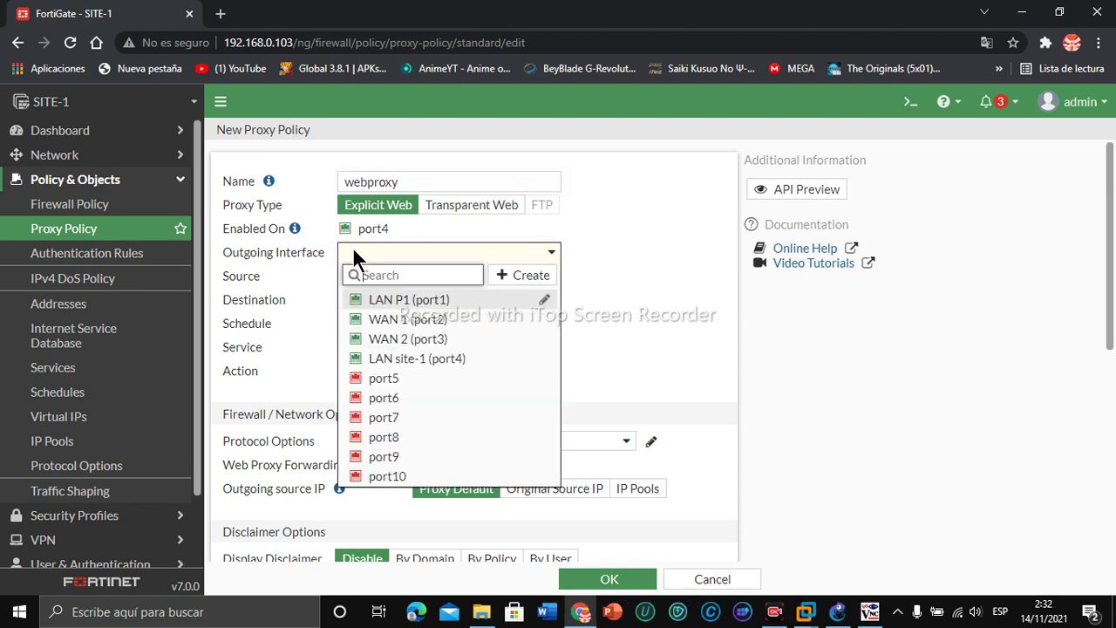
click(384, 303)
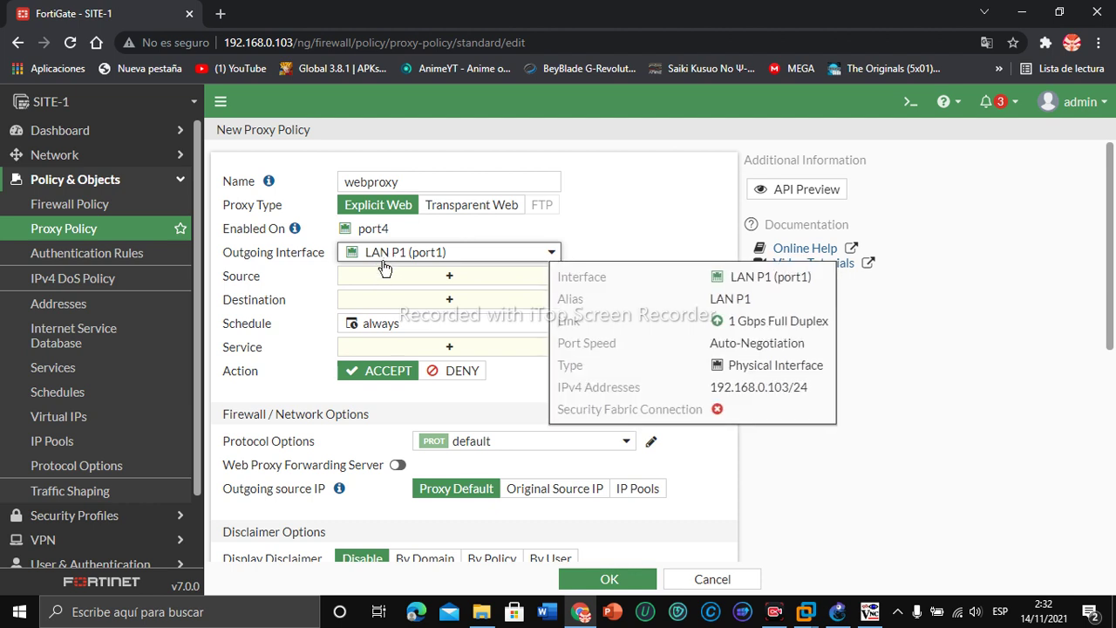
Step: Set source all, destination all and service webproxy, then save the policy
click(379, 276)
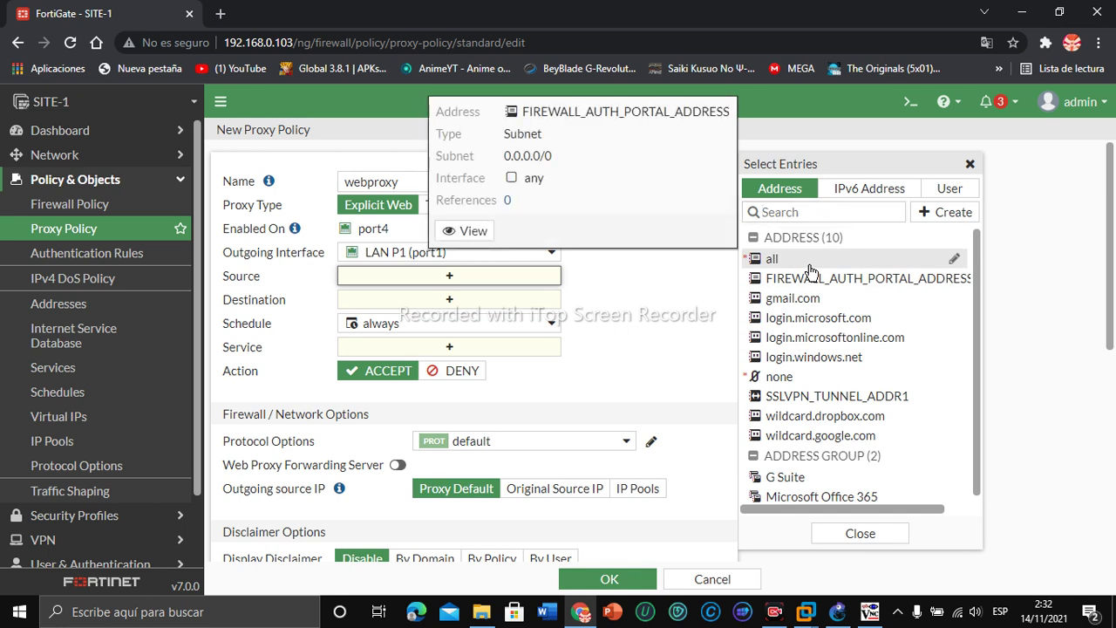
click(802, 260)
click(448, 316)
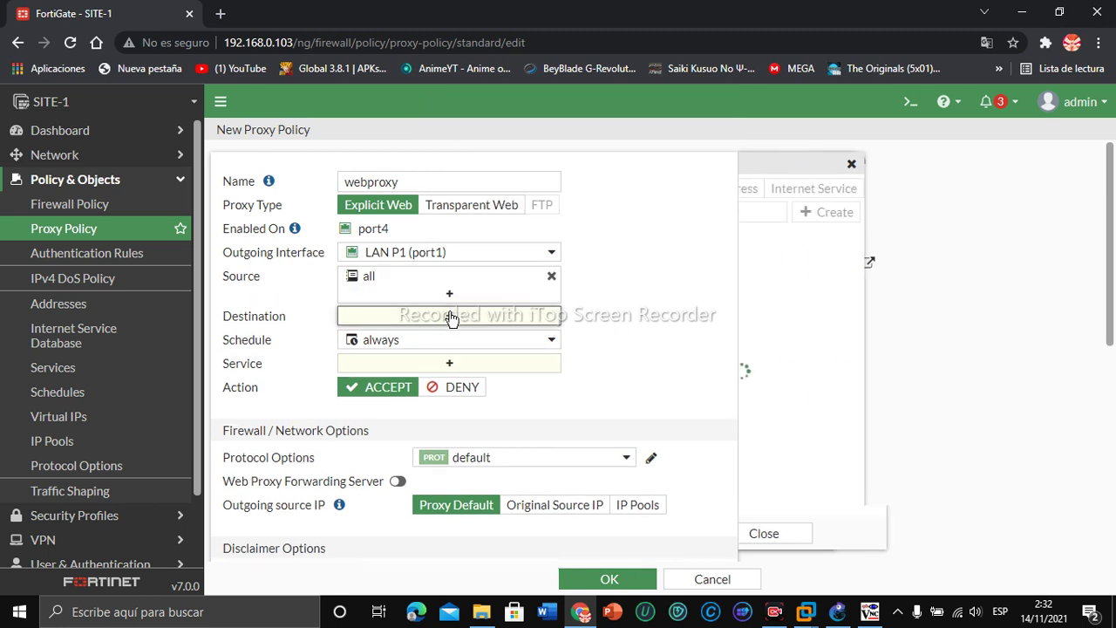
click(765, 261)
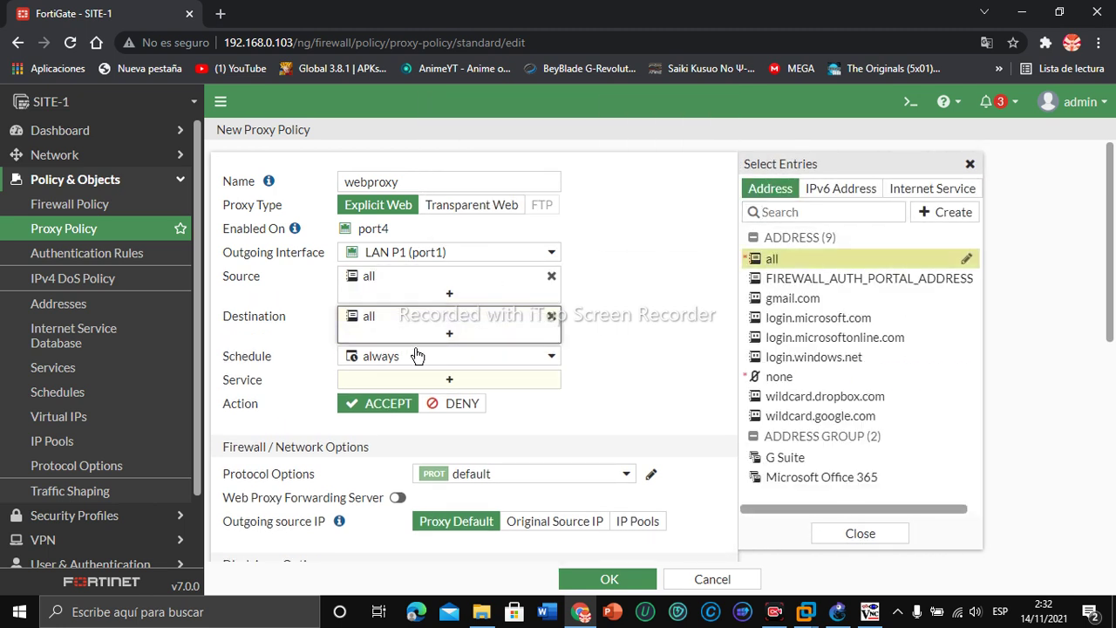
click(381, 380)
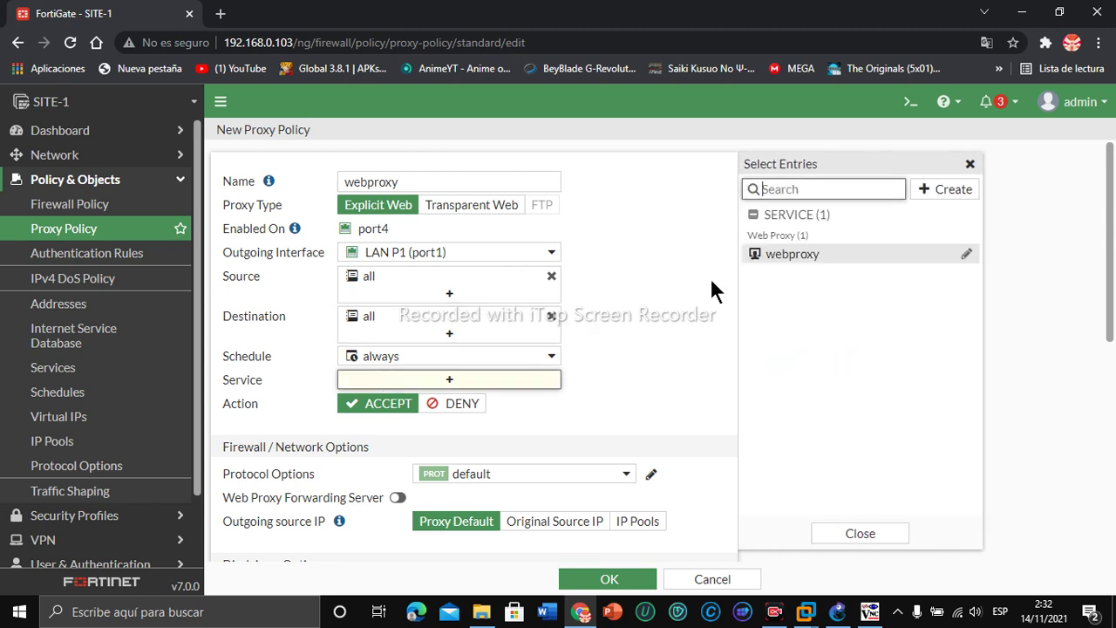
click(785, 259)
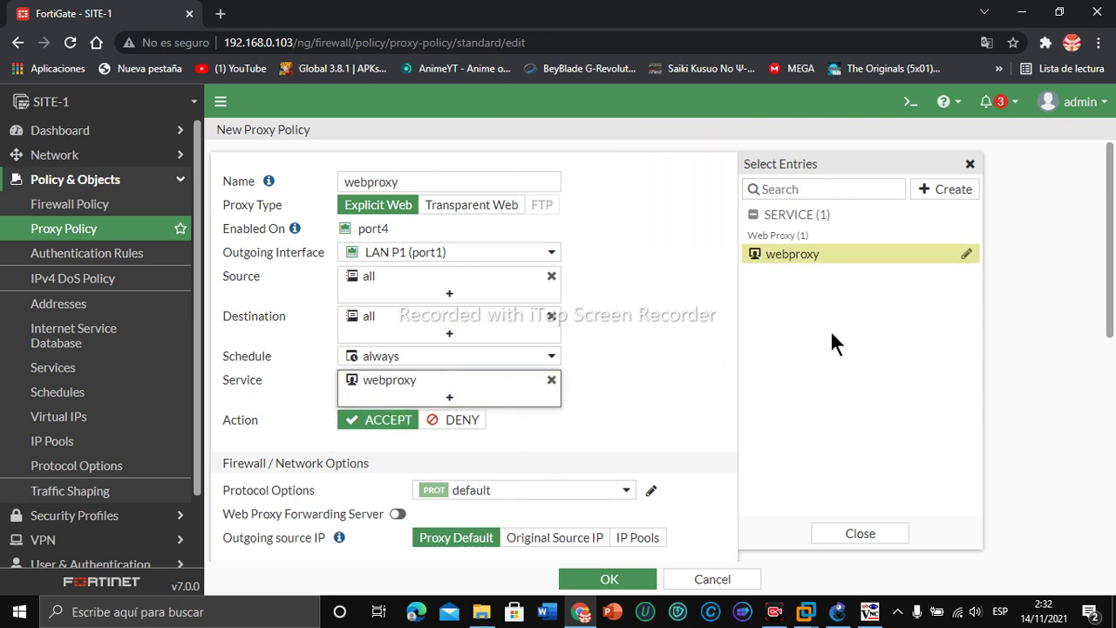
scroll(842, 304, down, 1)
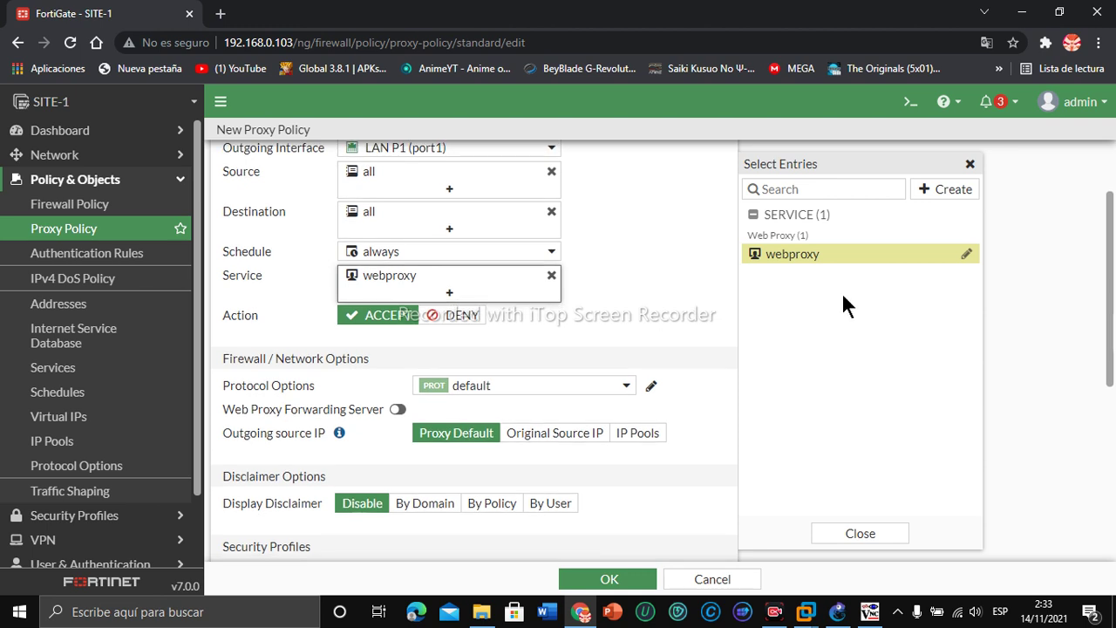
click(609, 580)
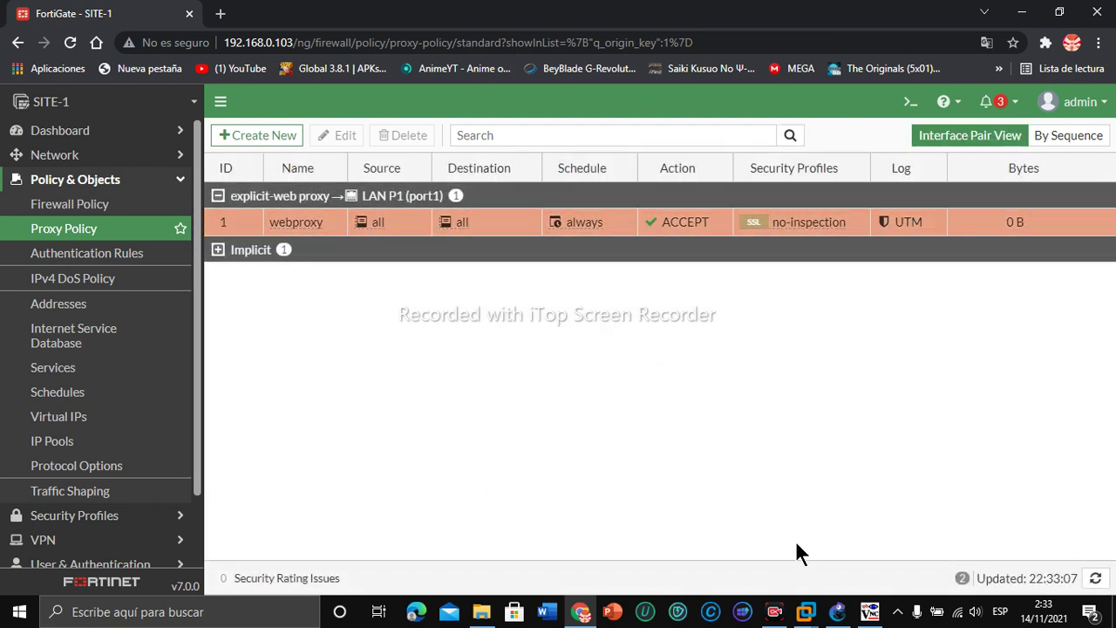
Step: Launch Internet Explorer on the Windows Server and load google.com
click(870, 612)
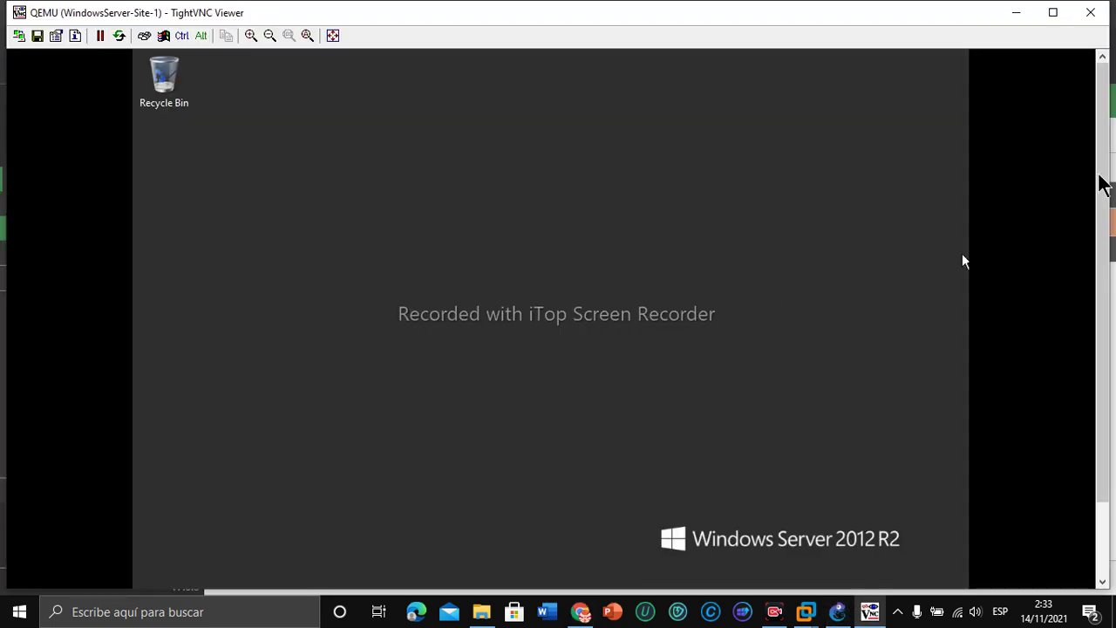
drag(1098, 183, 1100, 252)
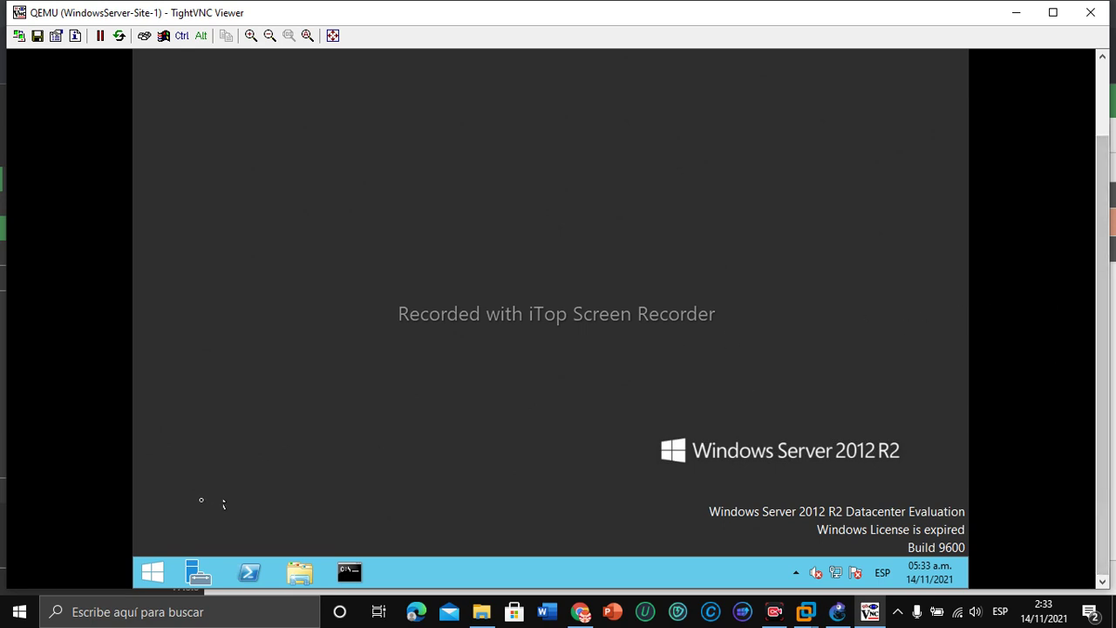
click(152, 571)
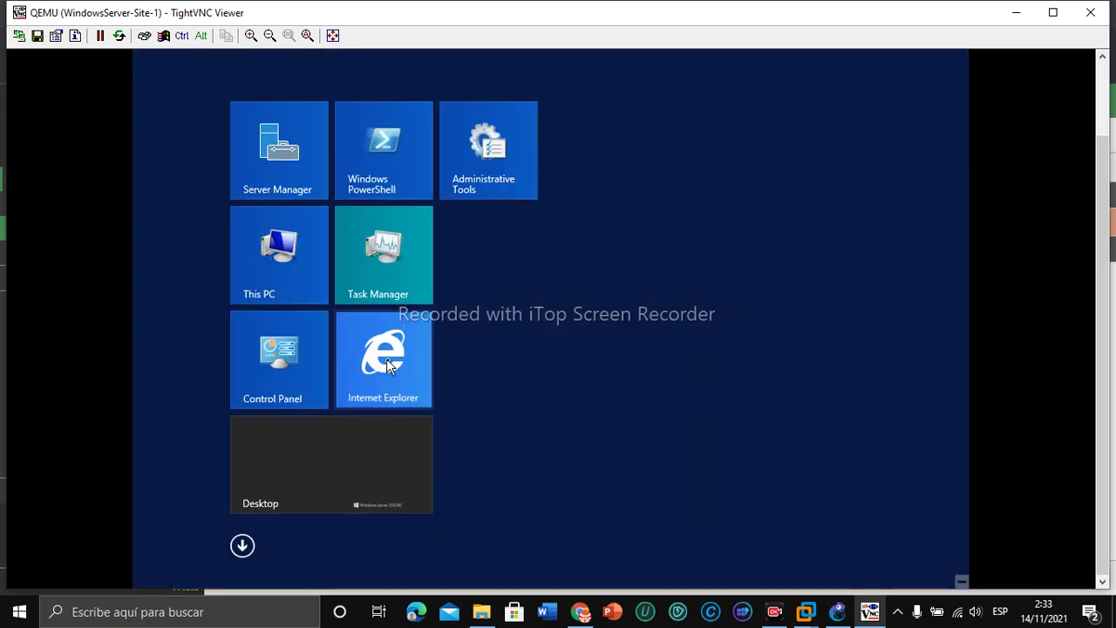
click(386, 358)
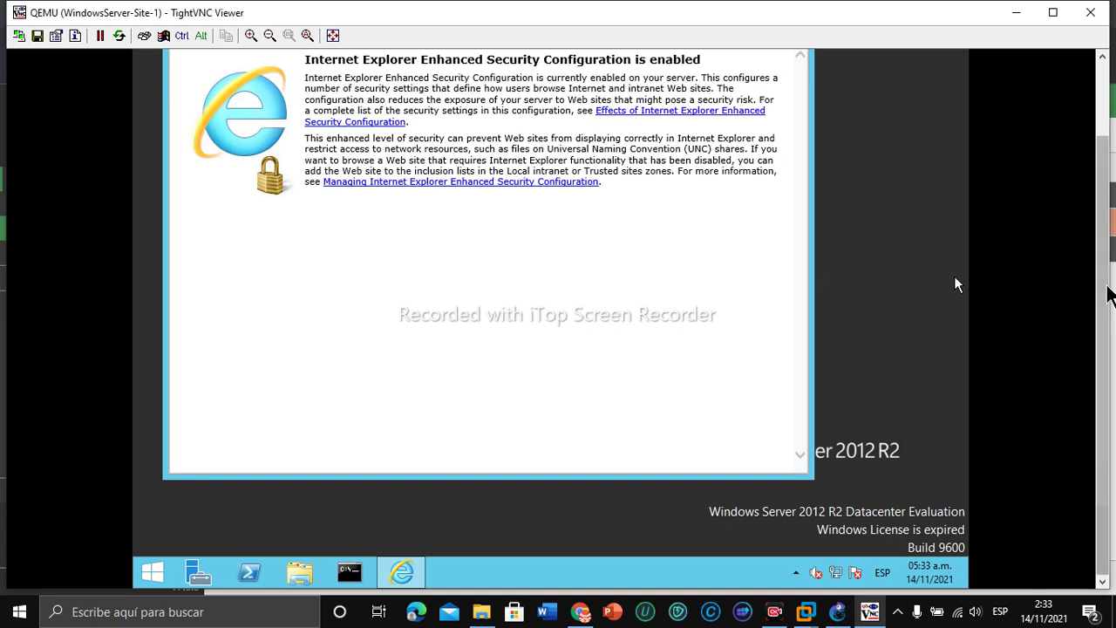
scroll(953, 278, up, 2)
click(398, 111)
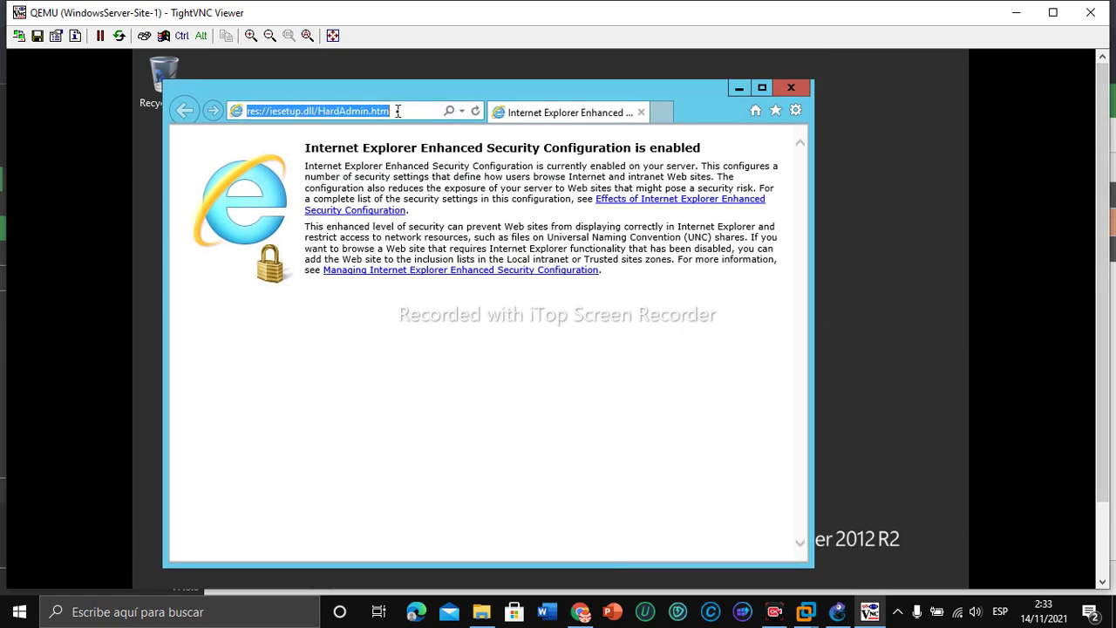
text(go)
key(Down)
key(Down)
key(Return)
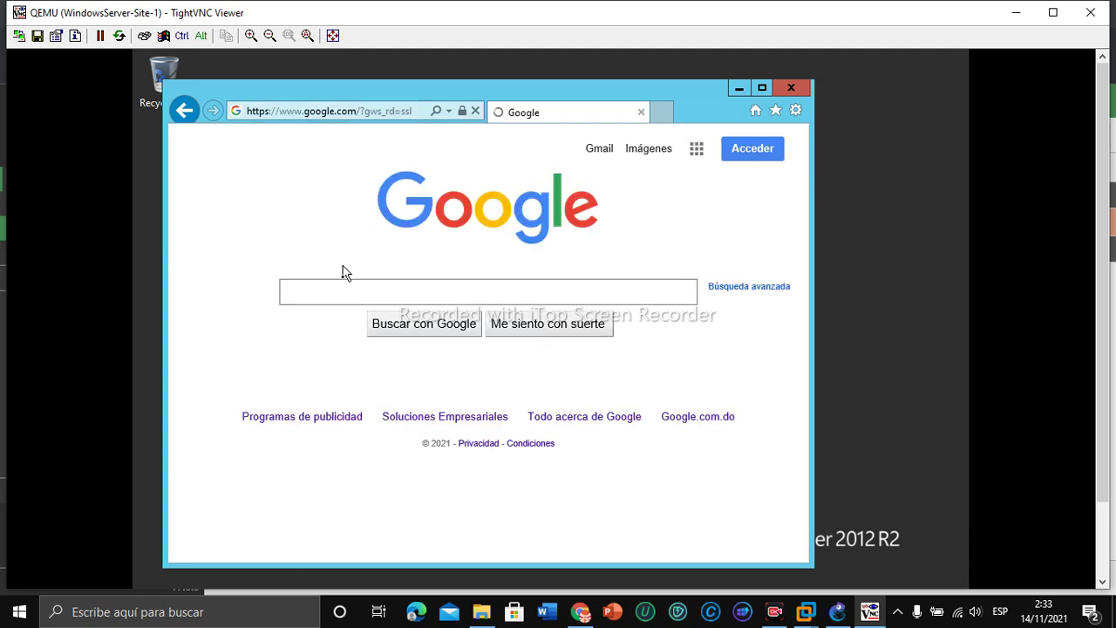
Step: Turn off blocked-content warnings and search Google for 'facebook'
click(332, 302)
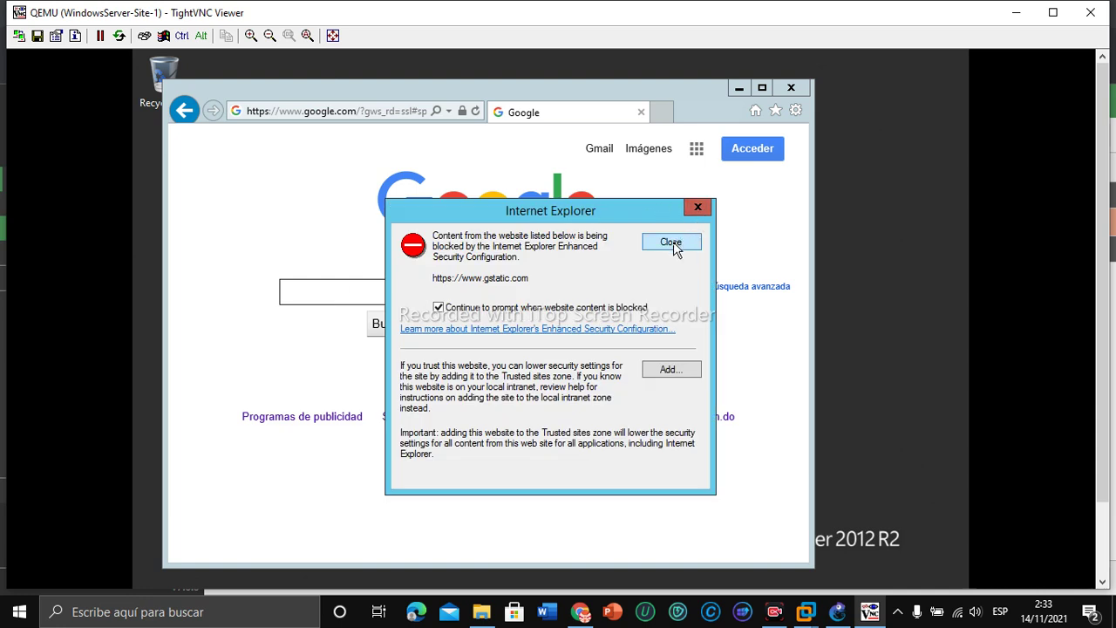
click(670, 243)
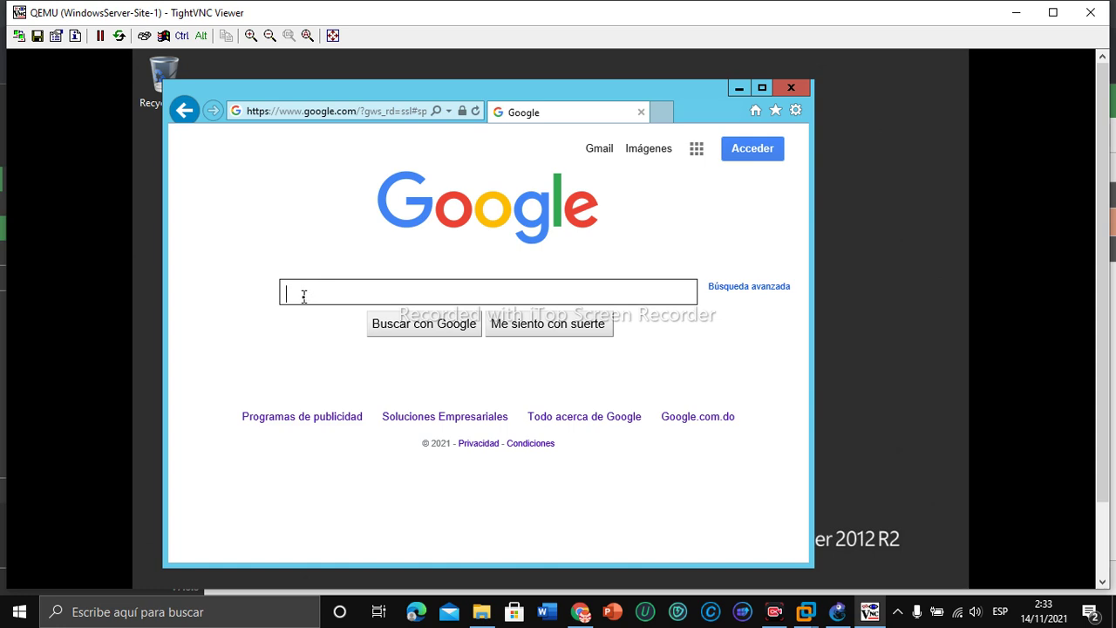
text(fa)
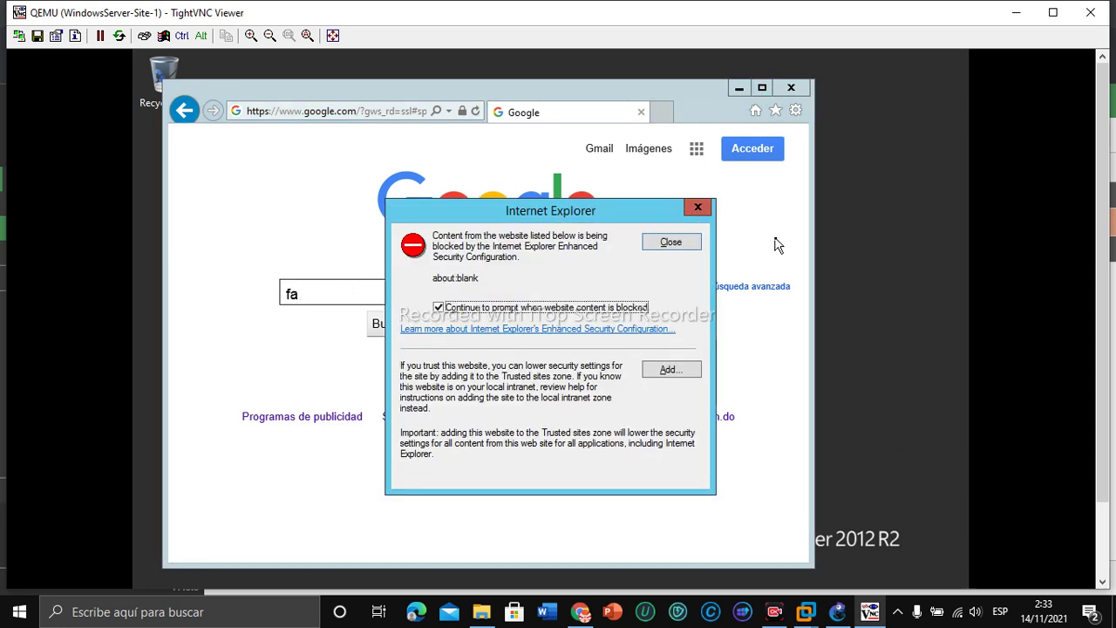
click(440, 309)
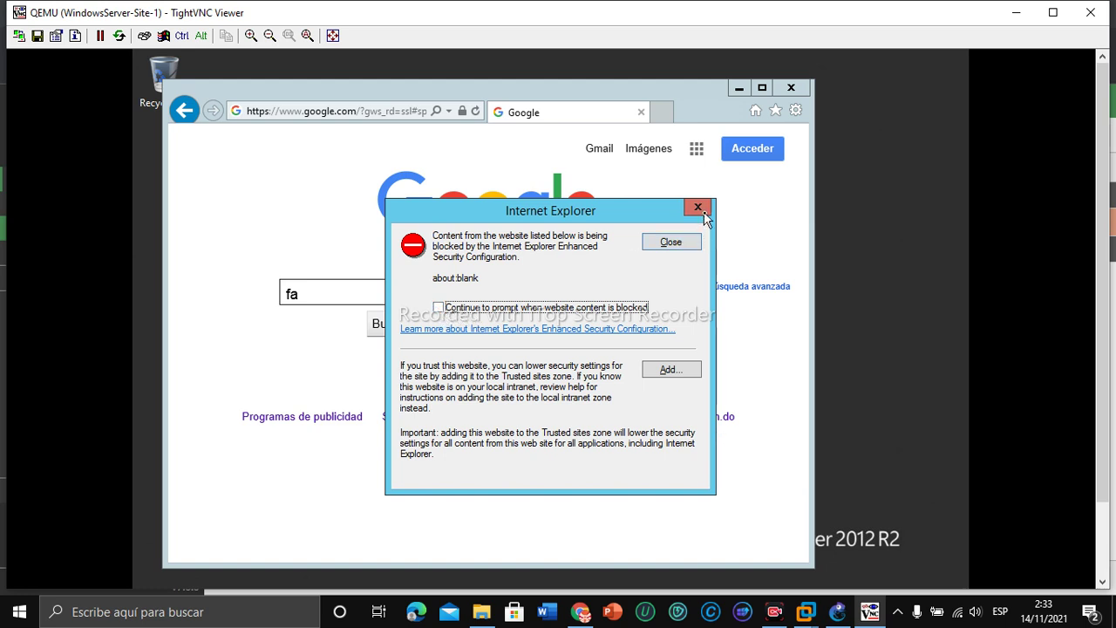
click(699, 207)
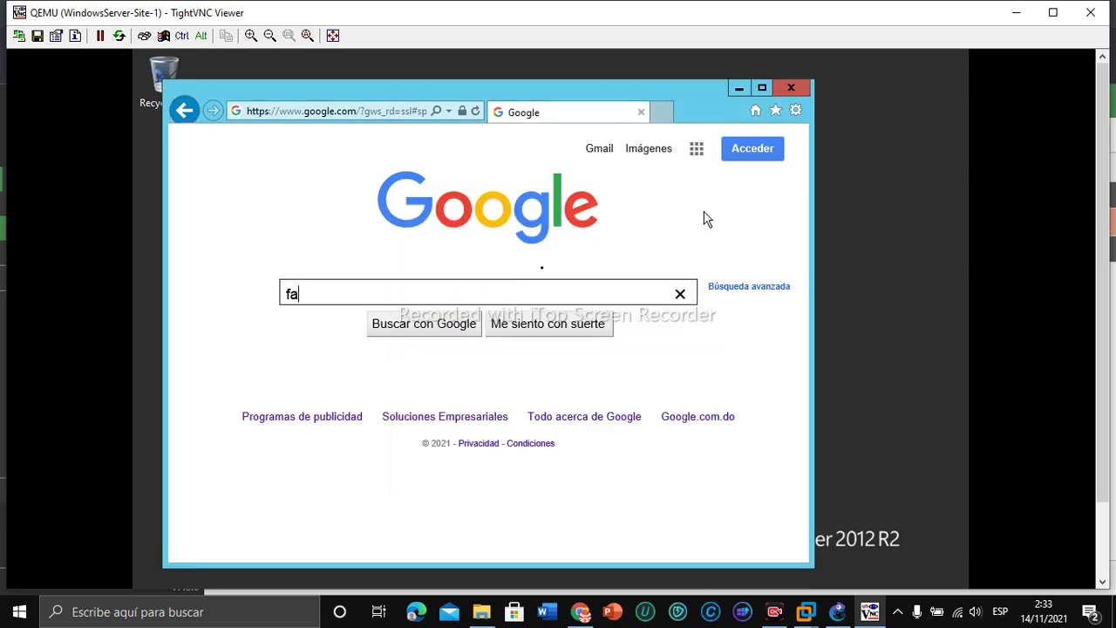
click(369, 296)
text(facebook)
key(Return)
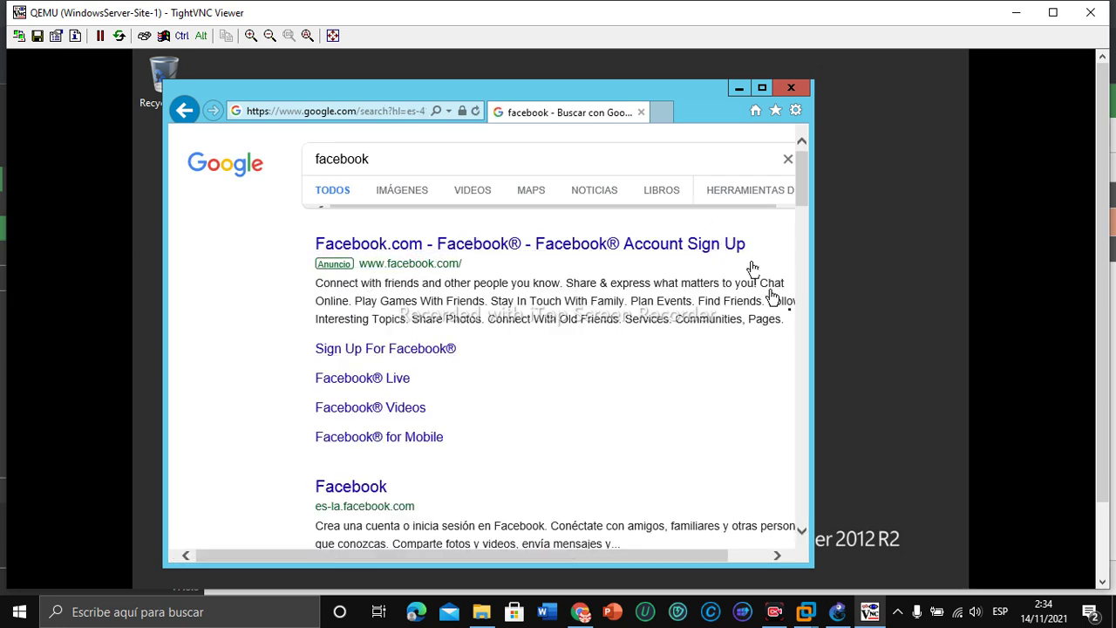
click(592, 617)
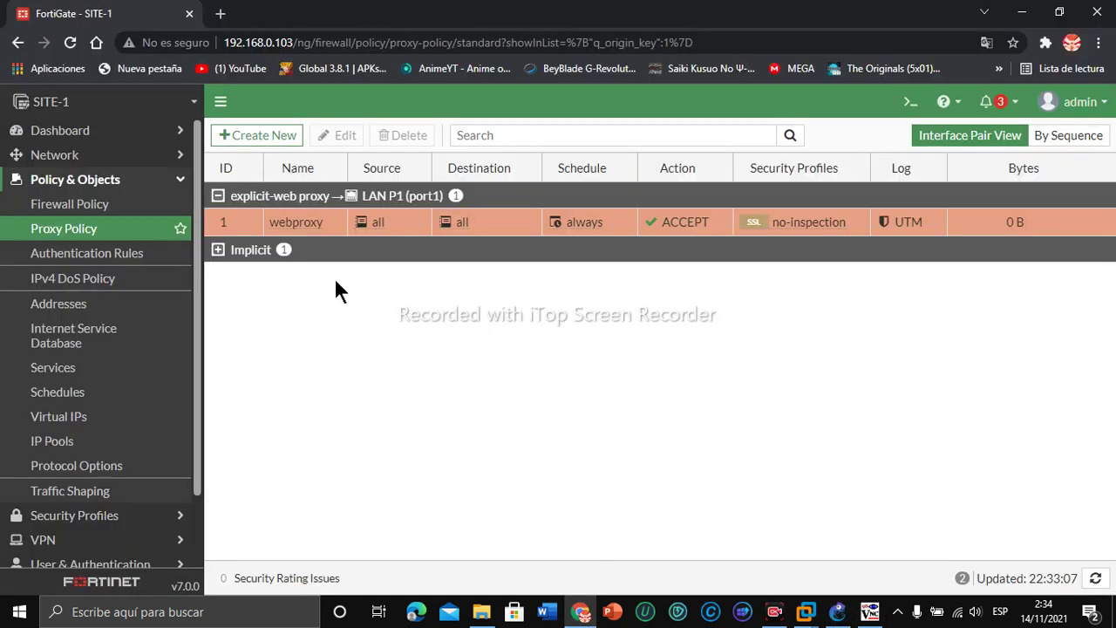
Step: Edit the webproxy policy, switch its action to DENY, and save it
right_click(257, 222)
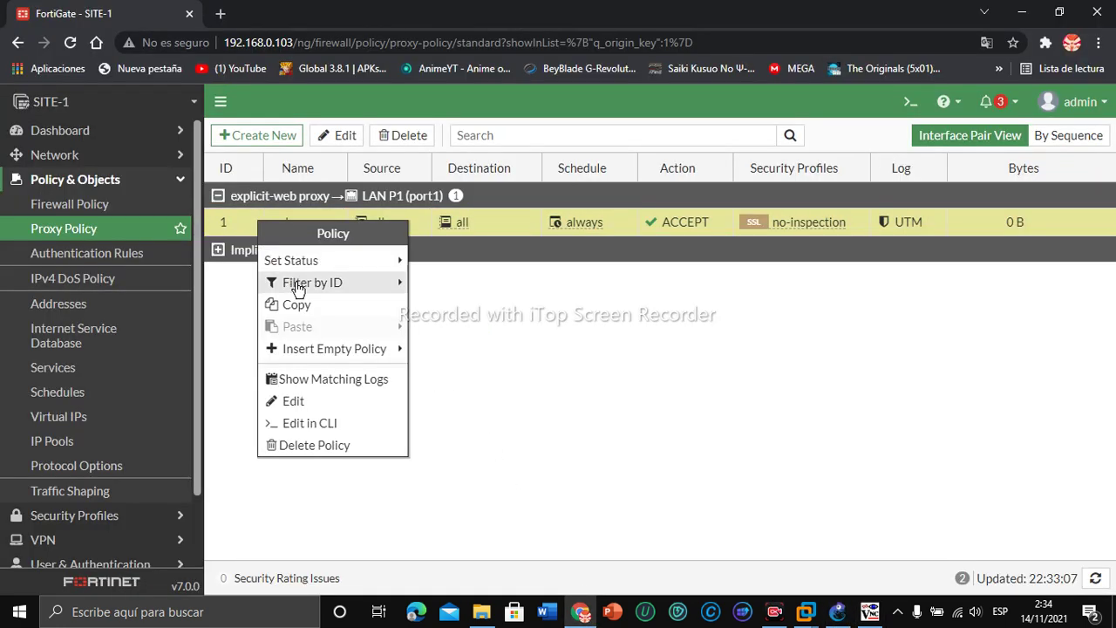
click(295, 401)
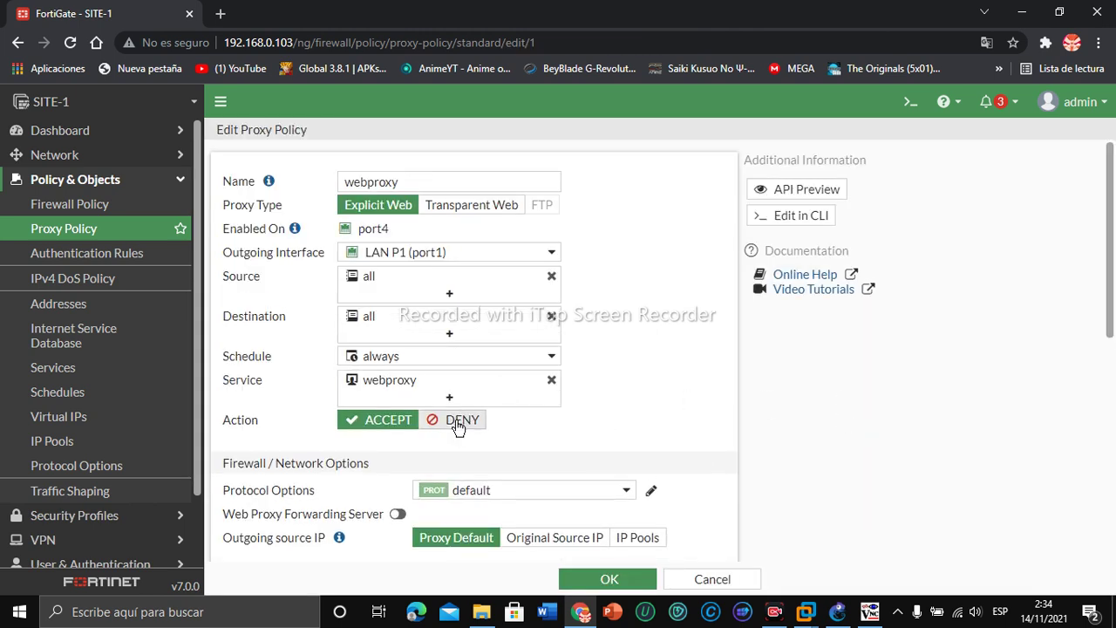
click(458, 422)
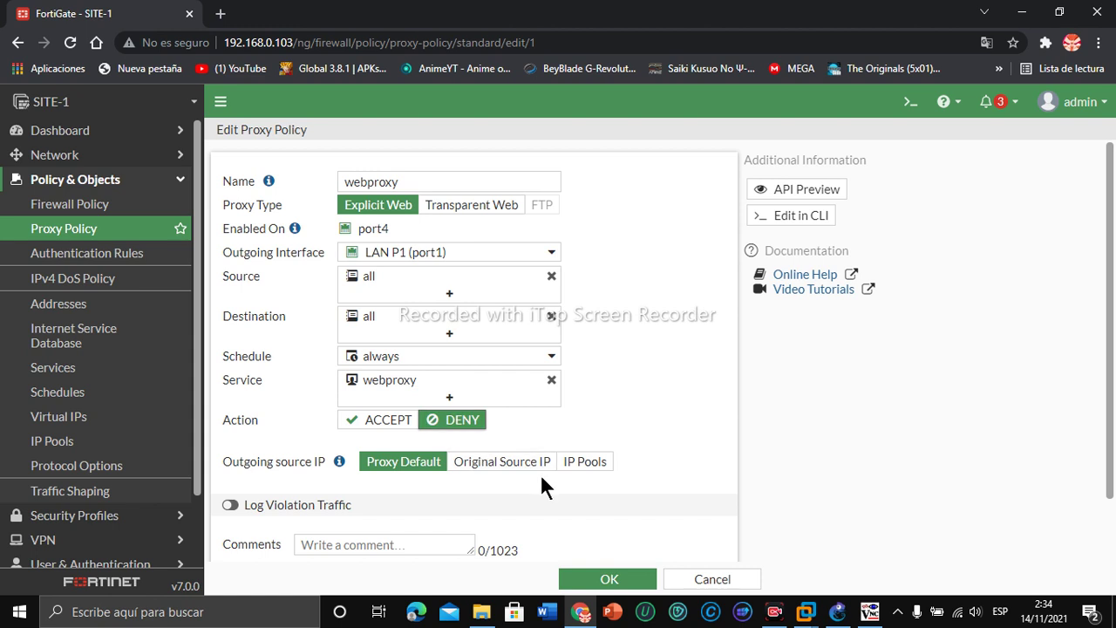
click(603, 578)
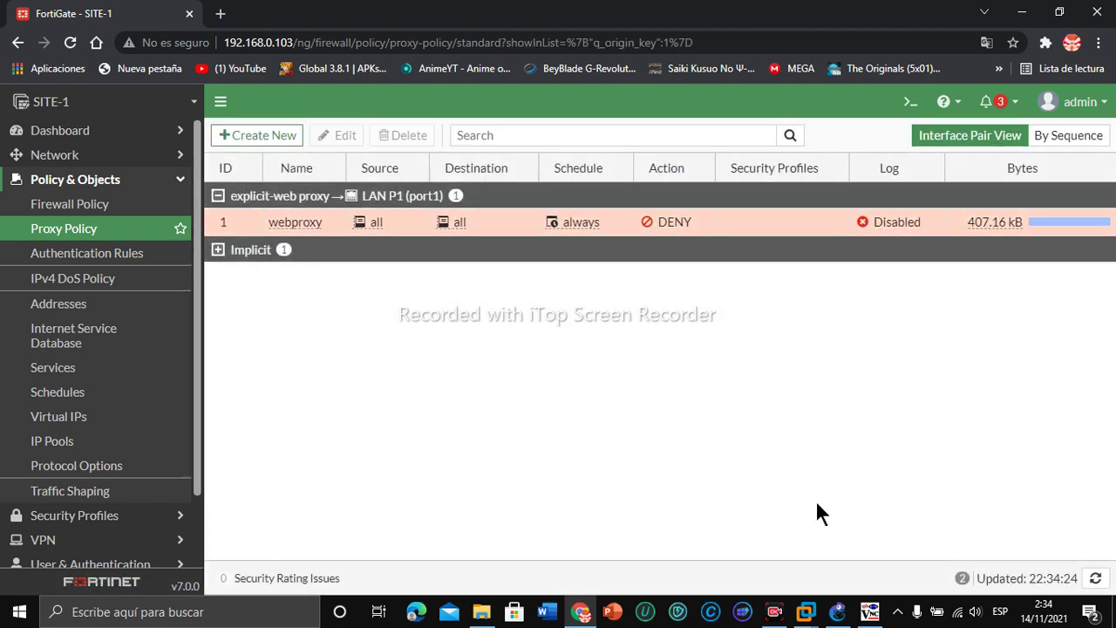
Step: Open the Facebook ad result in Internet Explorer and confirm it returns Access Denied
mouse_move(839, 614)
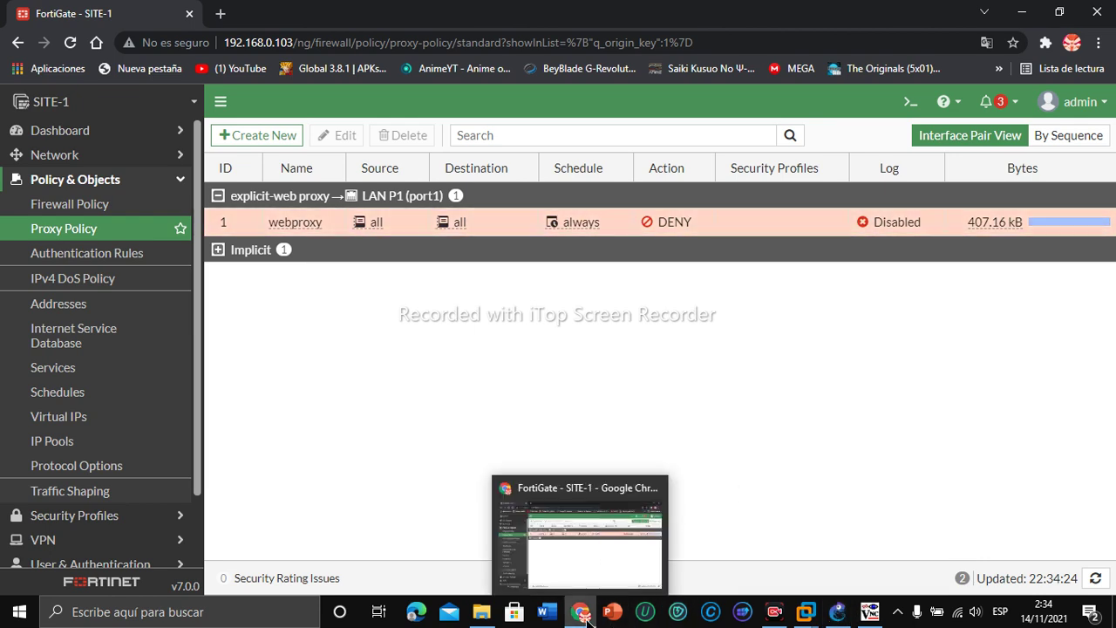
click(580, 611)
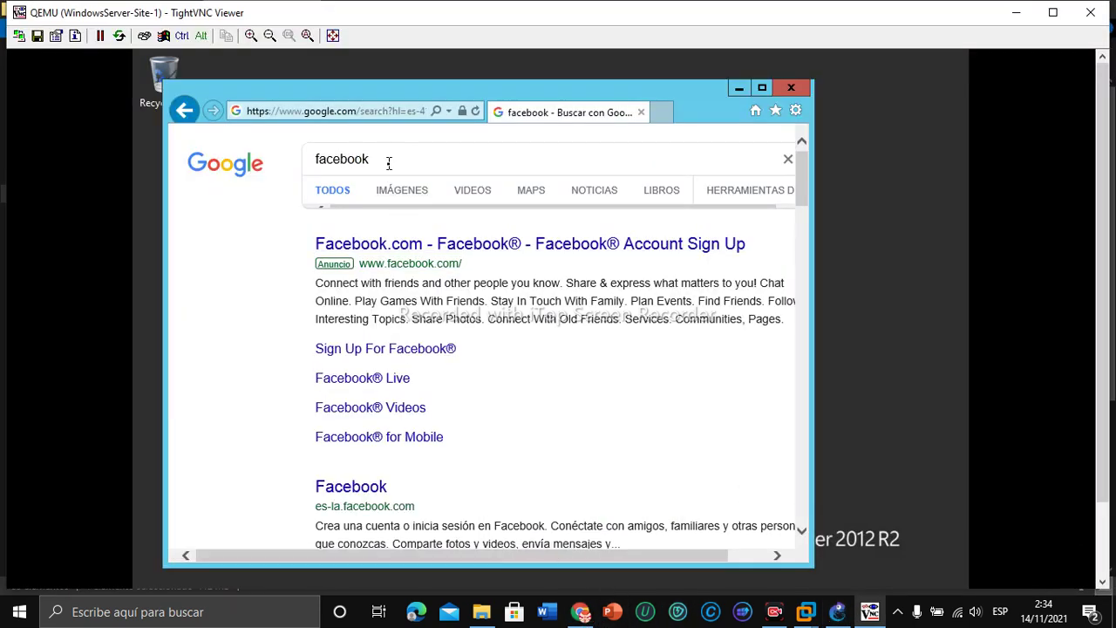
key(BackSpace)
key(BackSpace)
key(BackSpace)
key(BackSpace)
key(BackSpace)
key(BackSpace)
key(BackSpace)
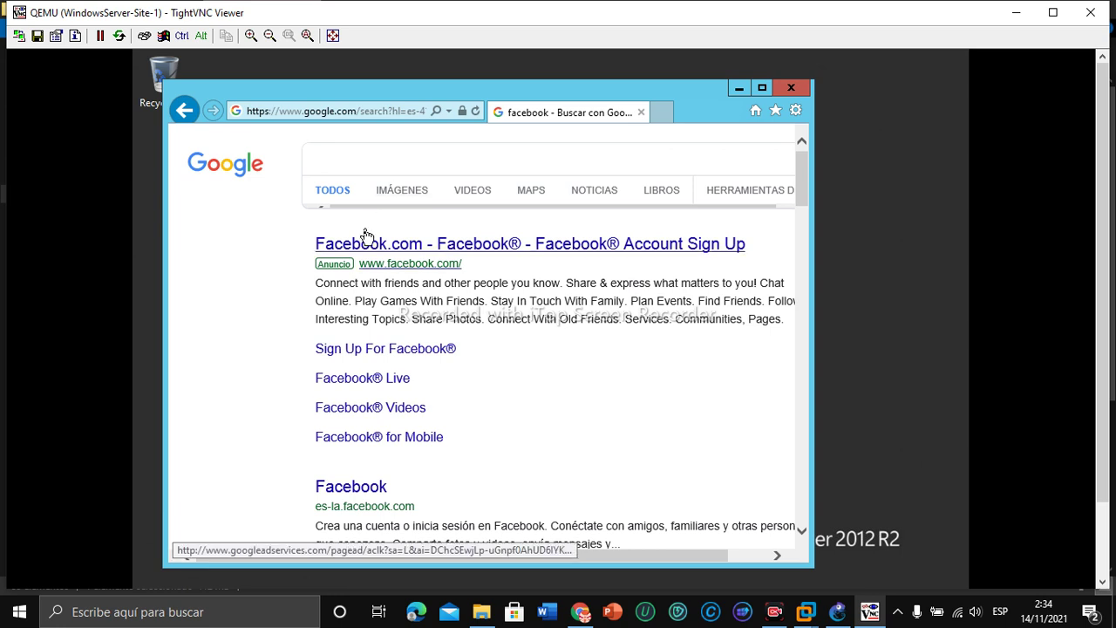
click(364, 260)
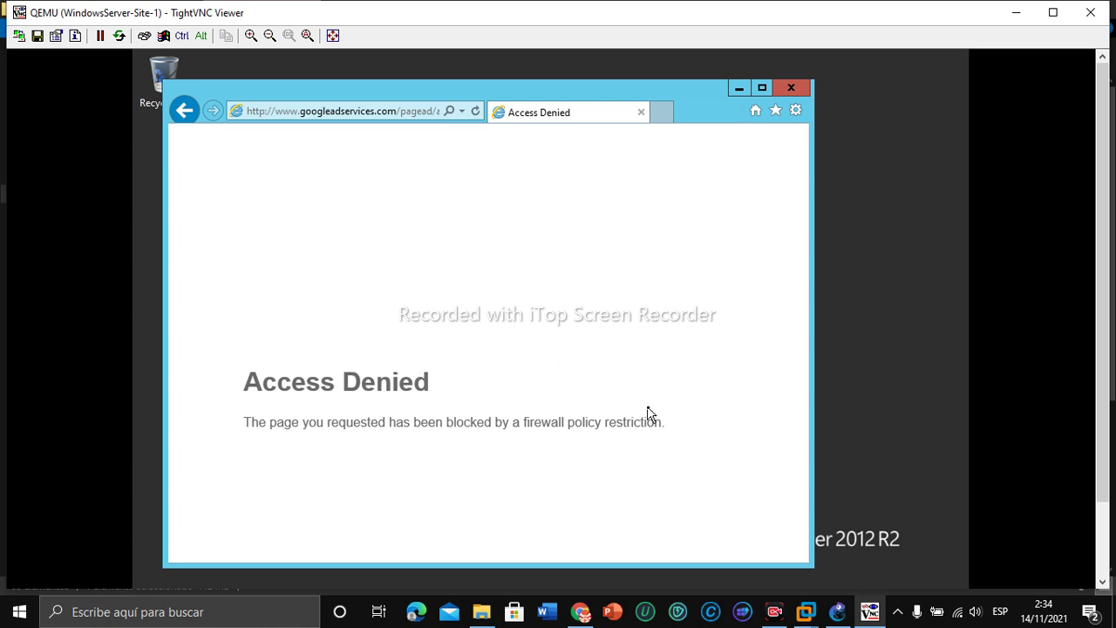
click(581, 611)
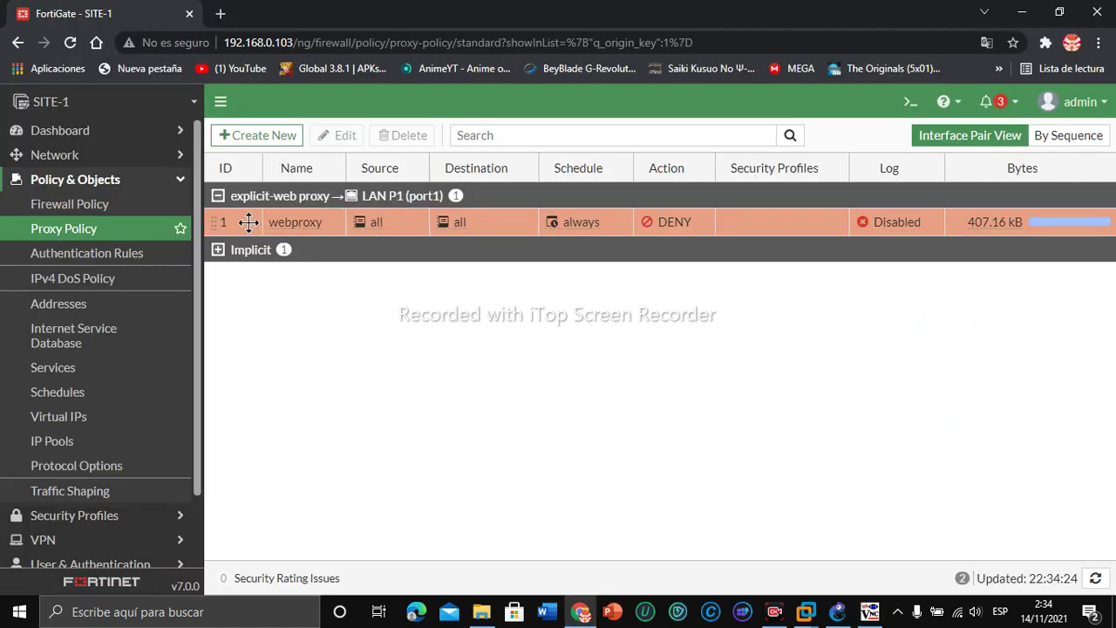
double_click(678, 223)
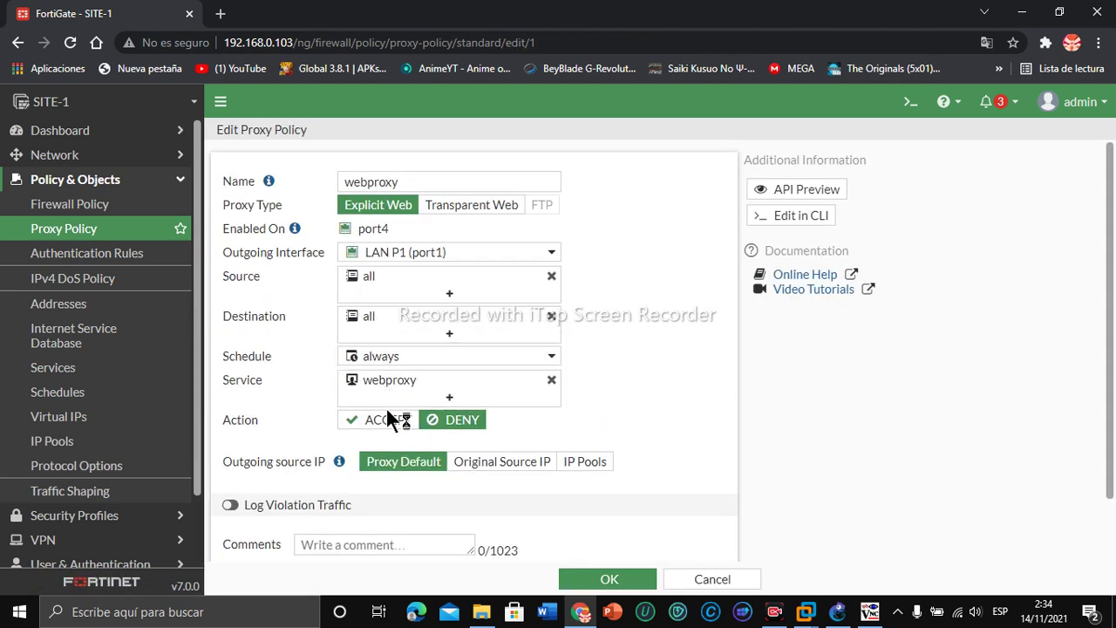
click(382, 419)
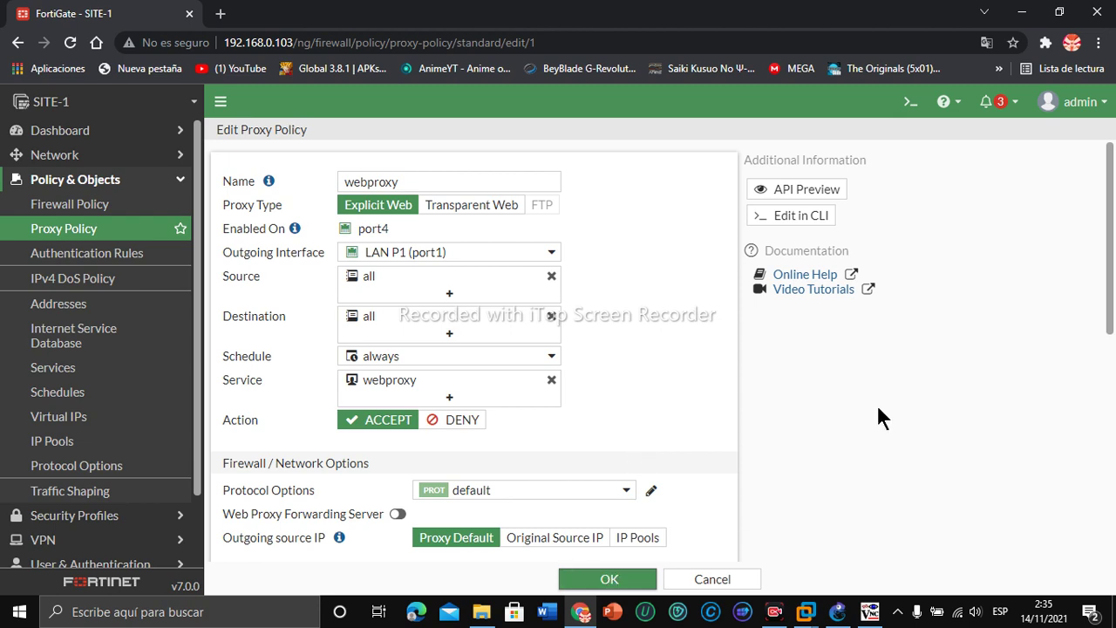
drag(1111, 266, 1109, 471)
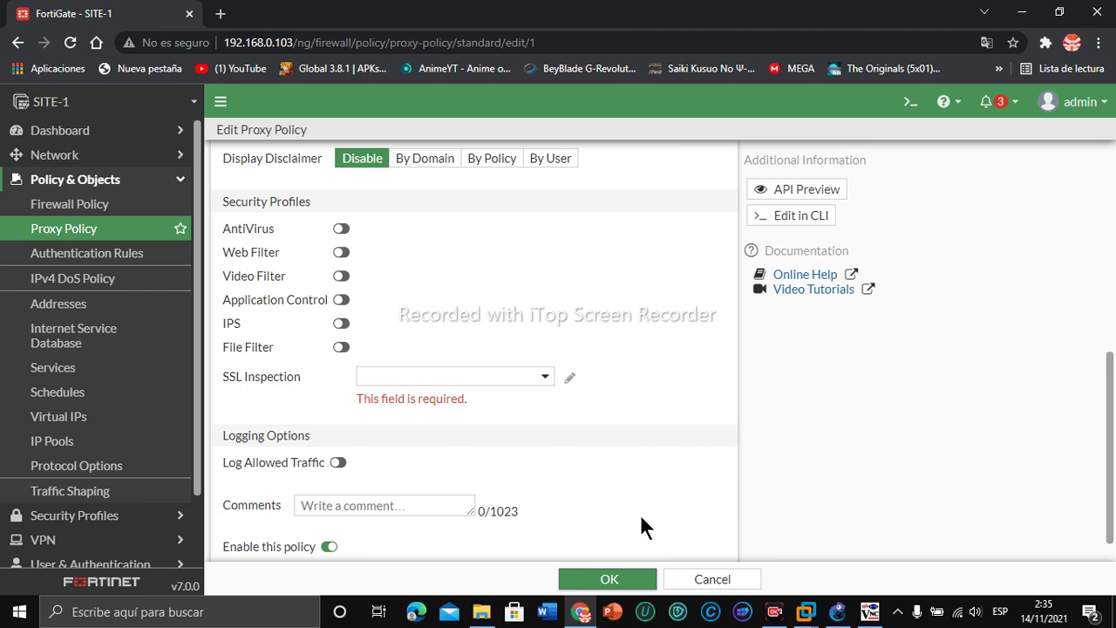
click(465, 384)
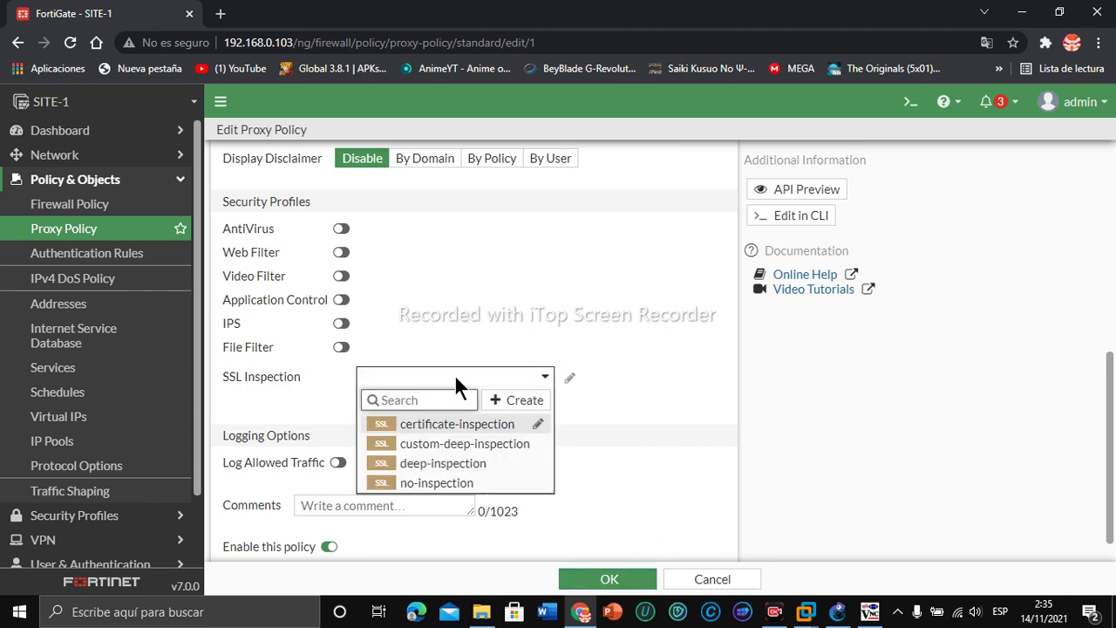
click(479, 377)
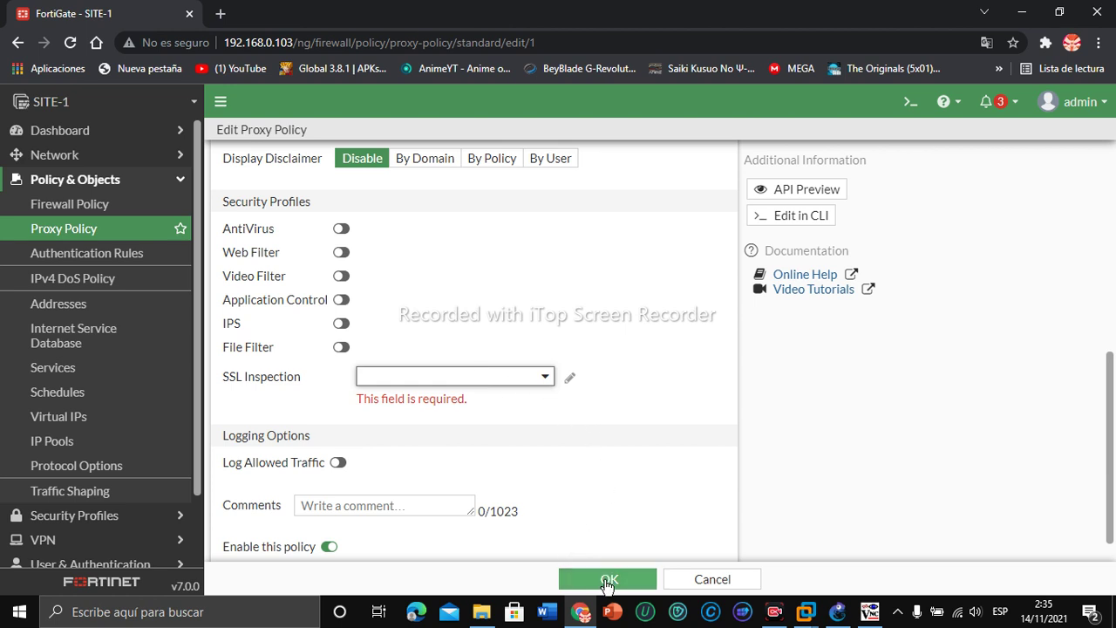
click(608, 580)
click(730, 579)
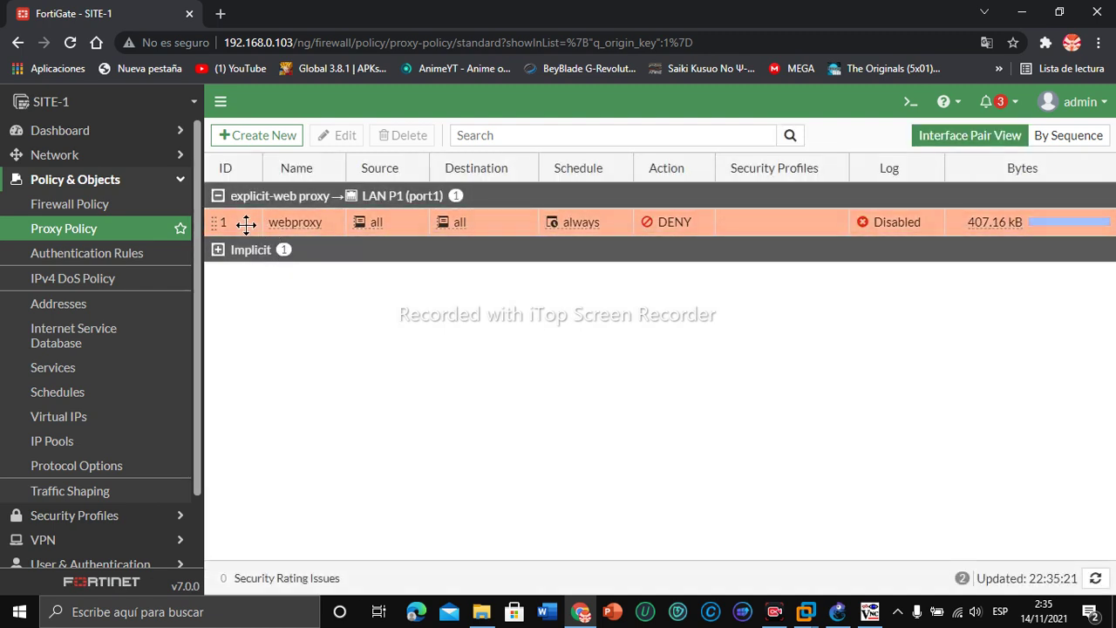
Step: Edit the webproxy policy, switch its action to ACCEPT, and attempt to save
right_click(248, 225)
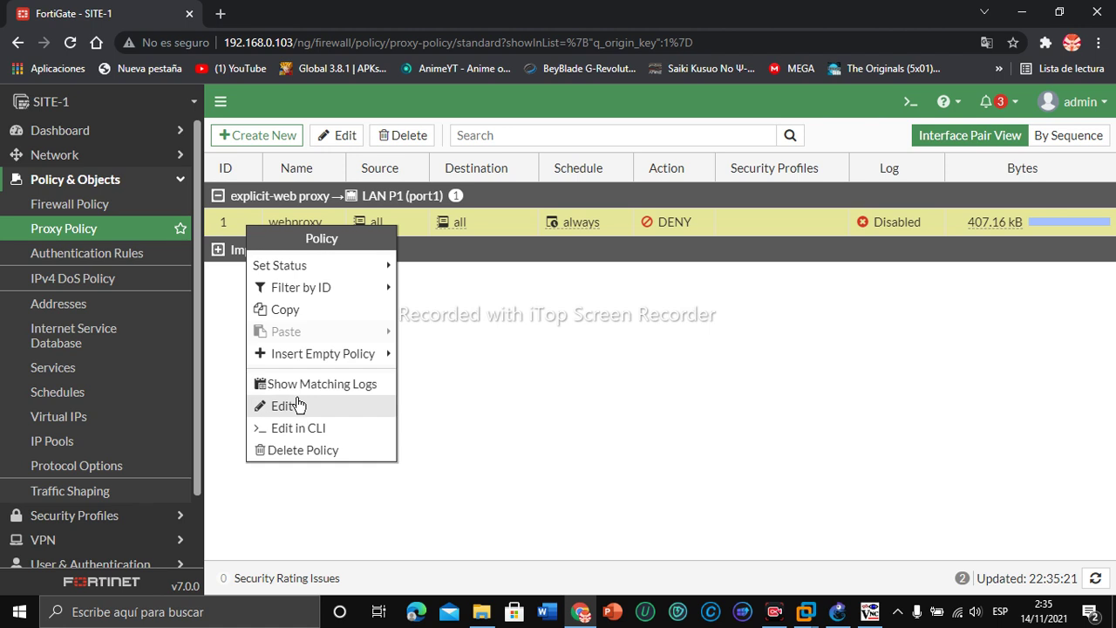
click(292, 405)
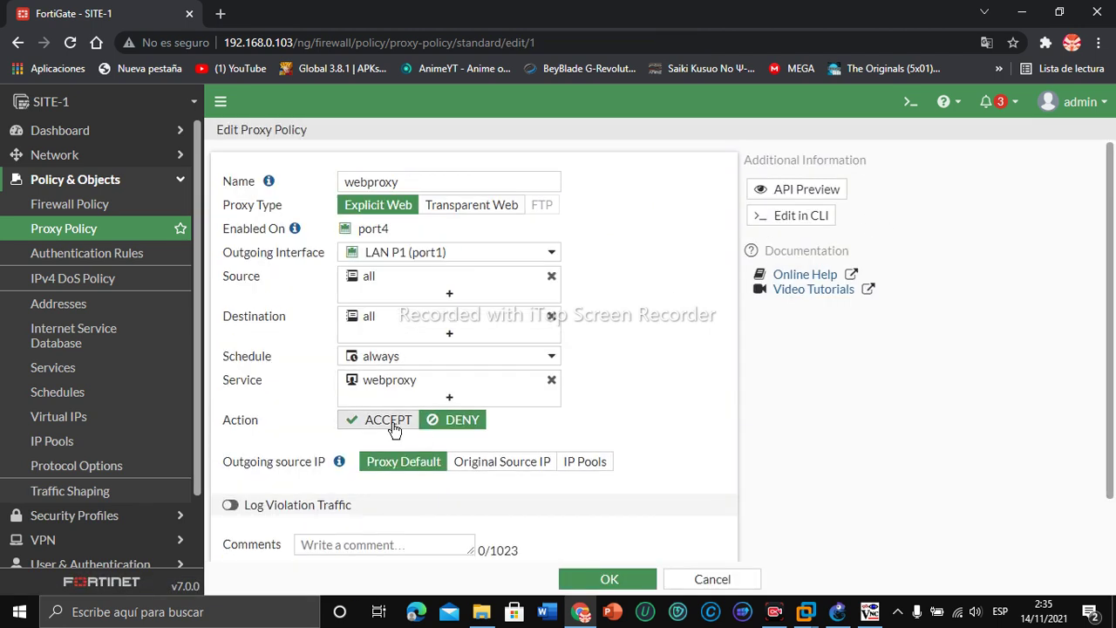
click(388, 420)
click(606, 581)
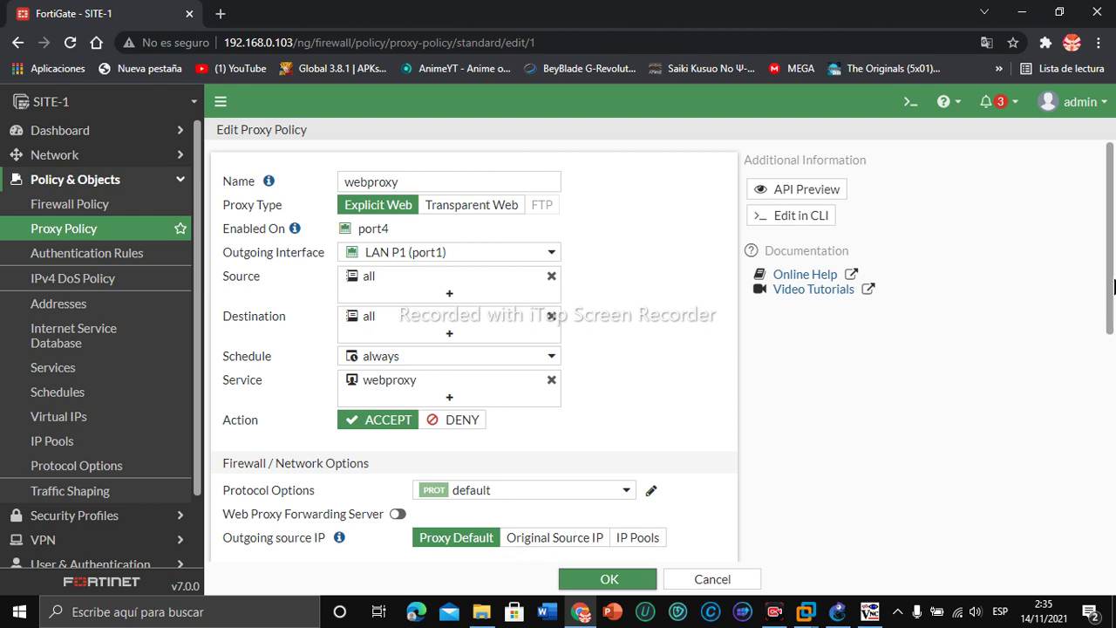
drag(1113, 286, 1111, 478)
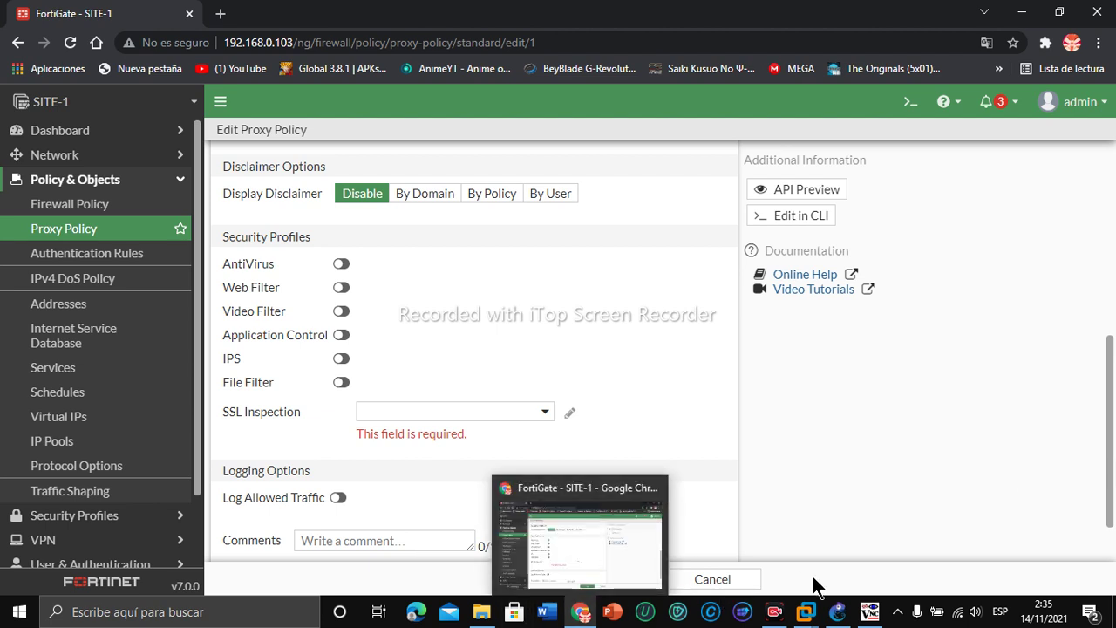
Step: Close the Access Denied Internet Explorer window on the server and return to the policy editor
click(870, 613)
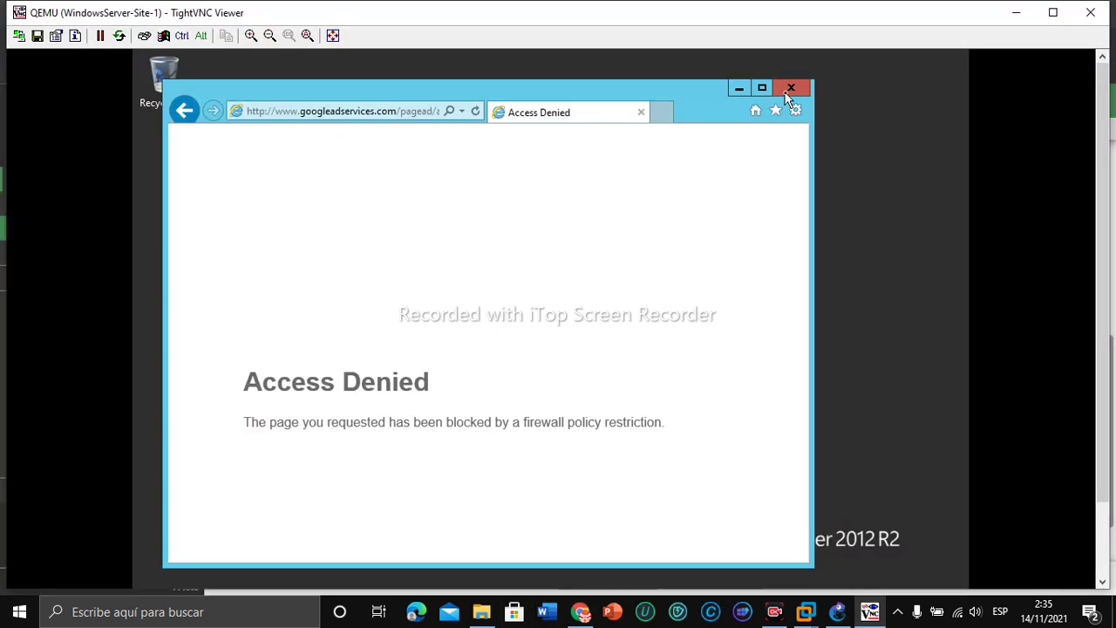
click(789, 90)
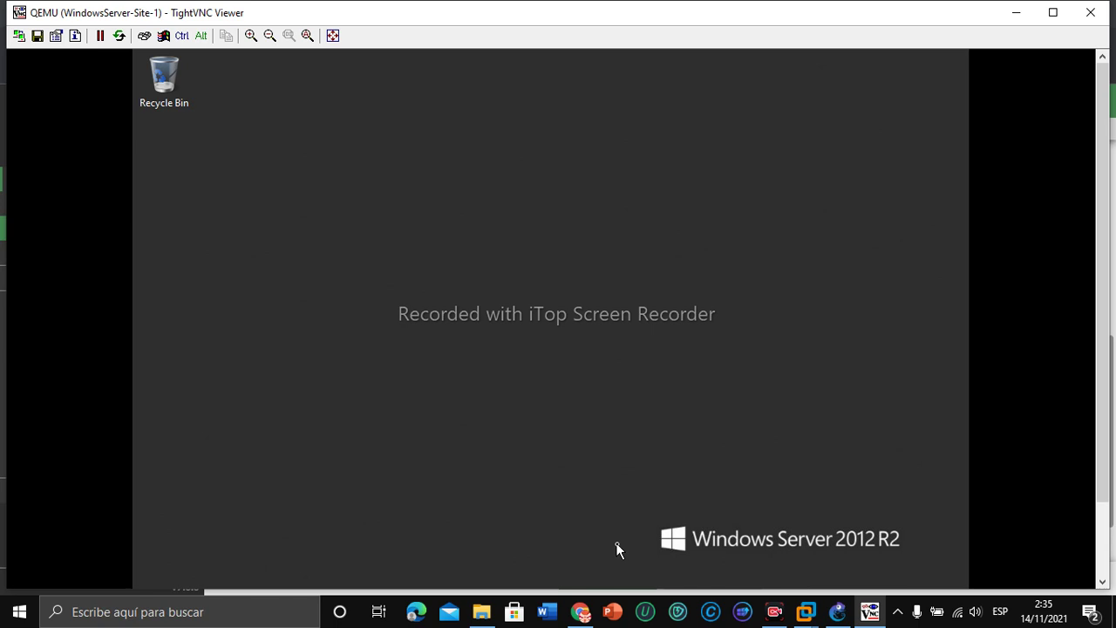
click(582, 541)
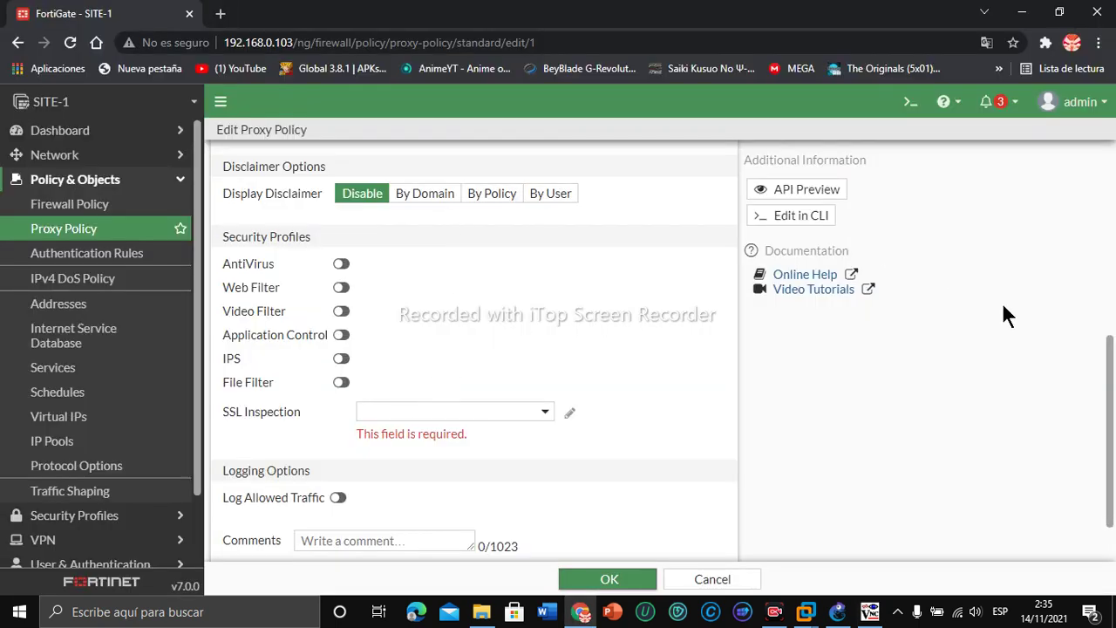
Step: Give the webproxy policy certificate-inspection SSL inspection and save it as ACCEPT
drag(1111, 379, 1086, 250)
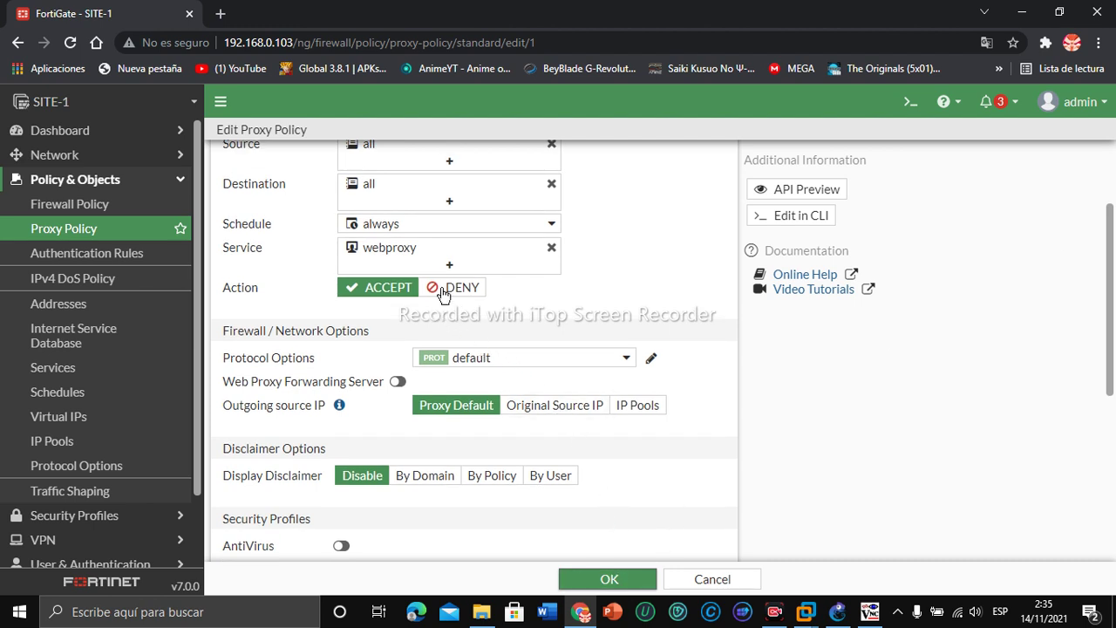
drag(1113, 327, 1104, 471)
click(528, 343)
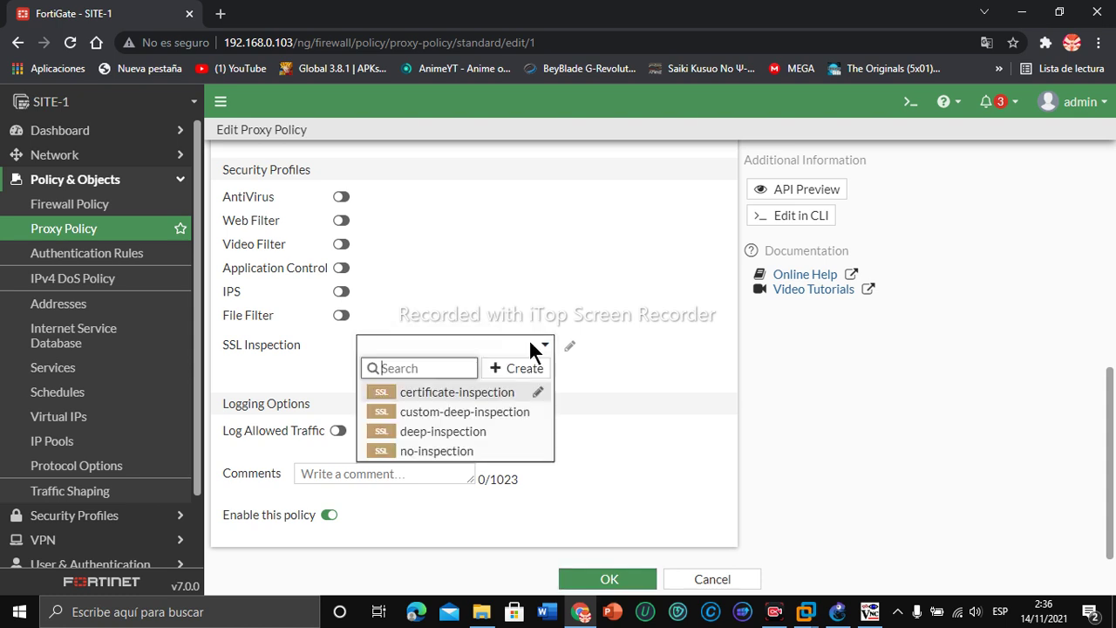
click(488, 392)
drag(1110, 377, 1091, 403)
click(635, 575)
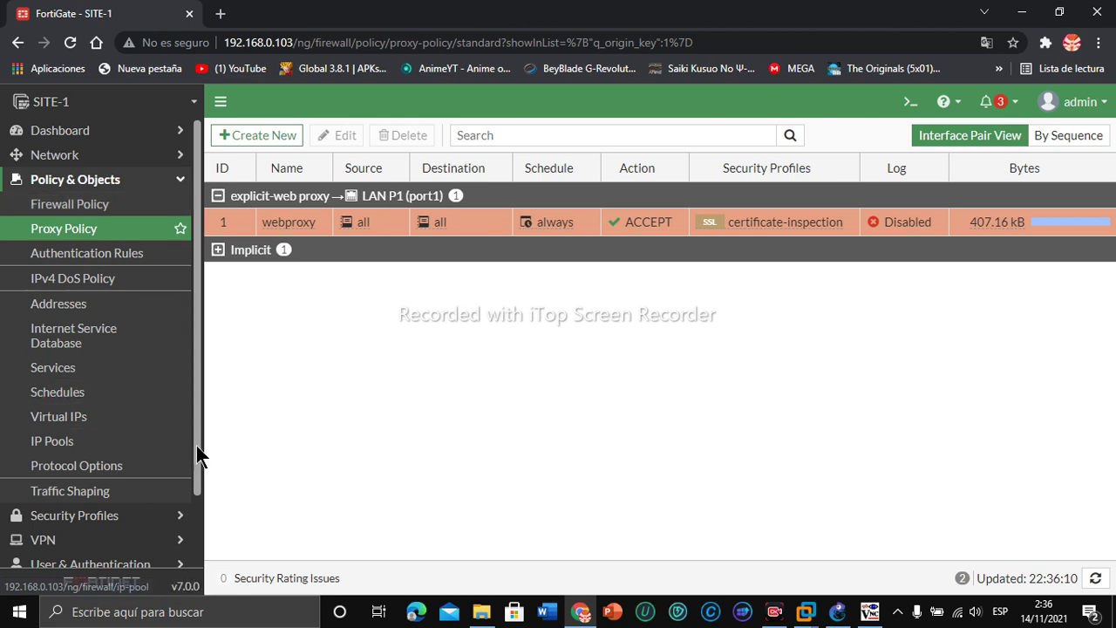
scroll(194, 444, down, 2)
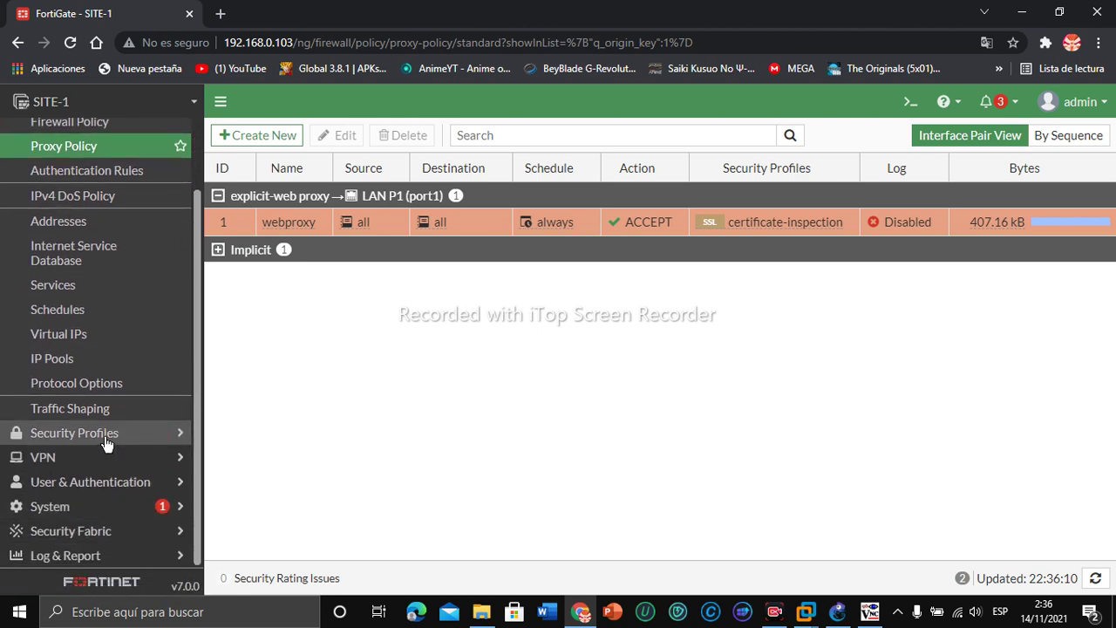
click(63, 512)
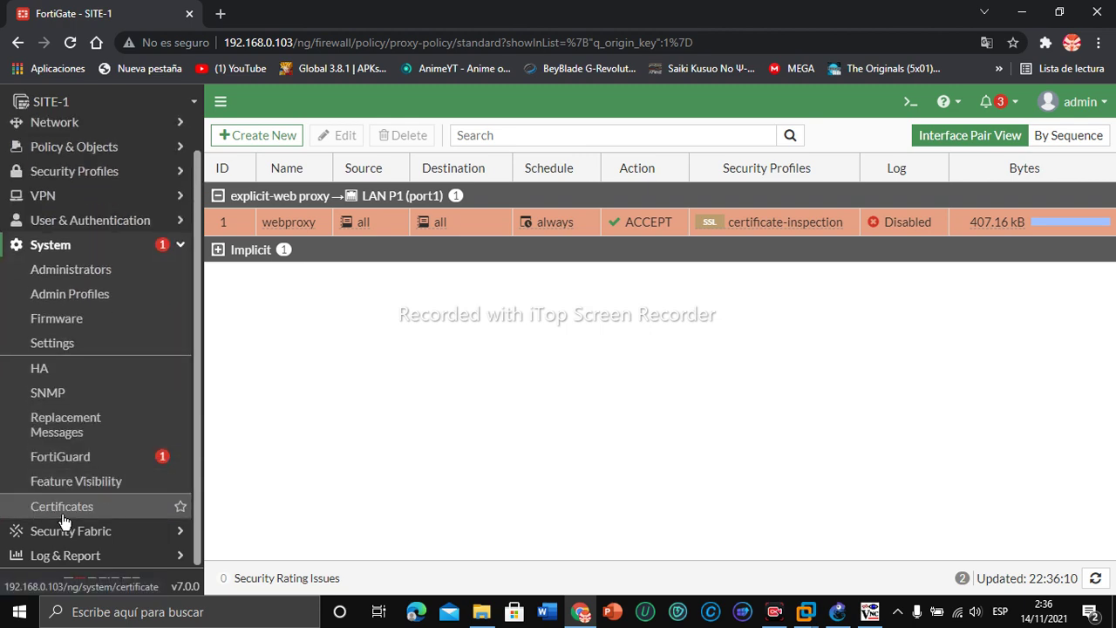
click(63, 516)
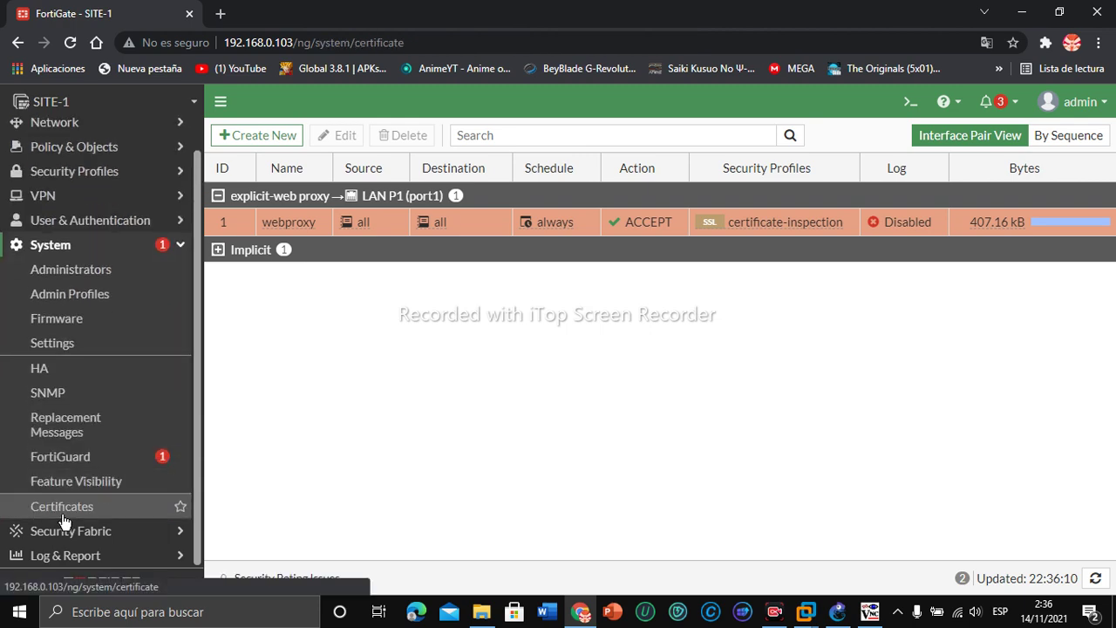
scroll(200, 440, up, 1)
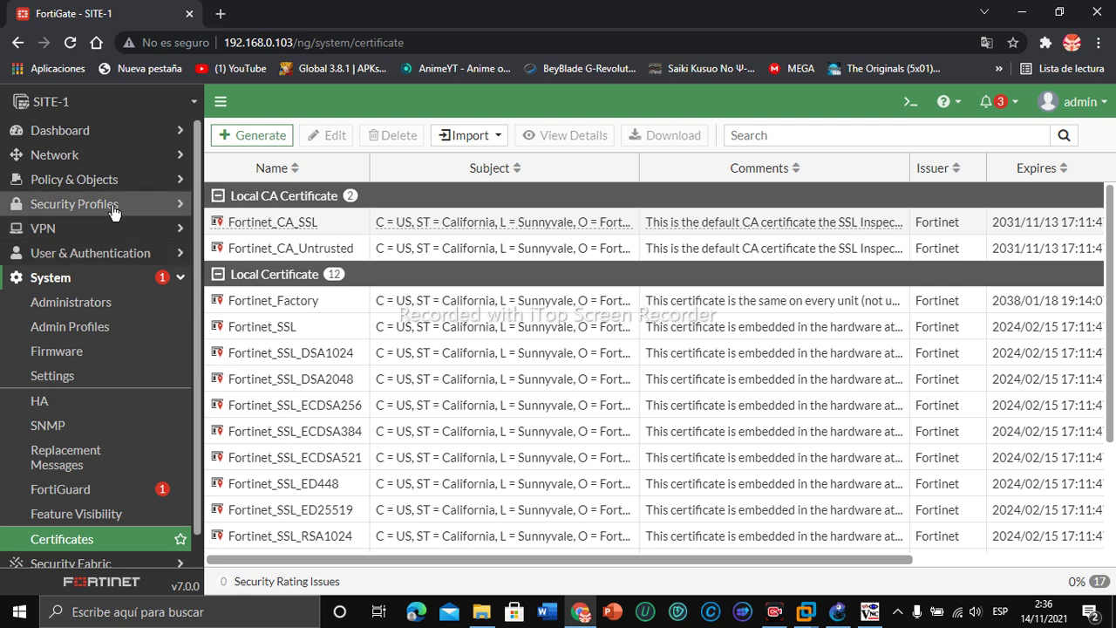
click(80, 155)
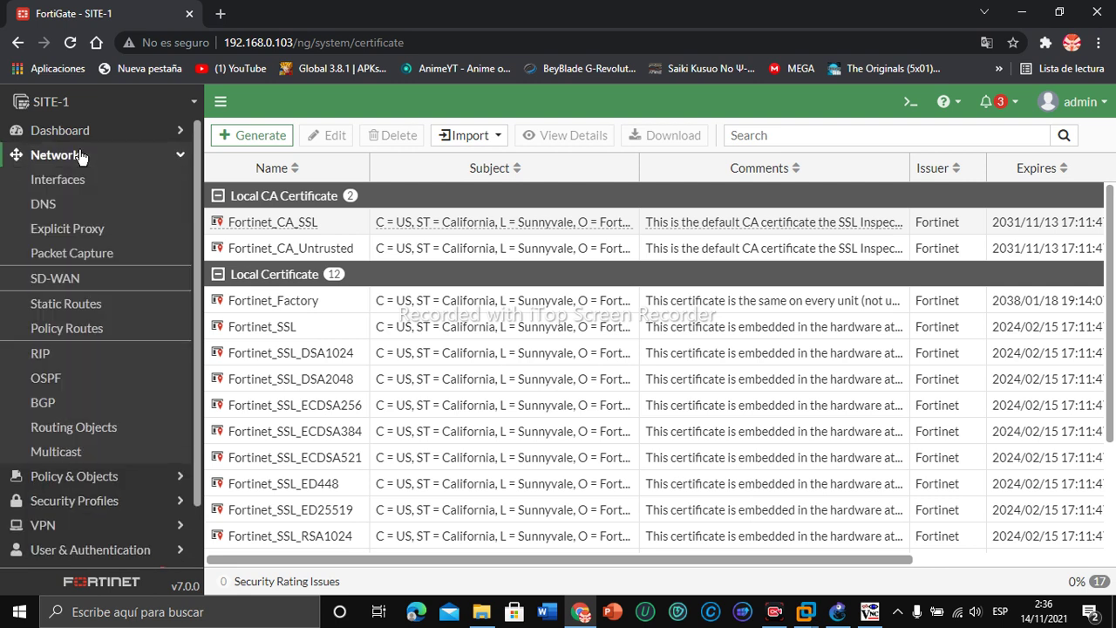
click(105, 477)
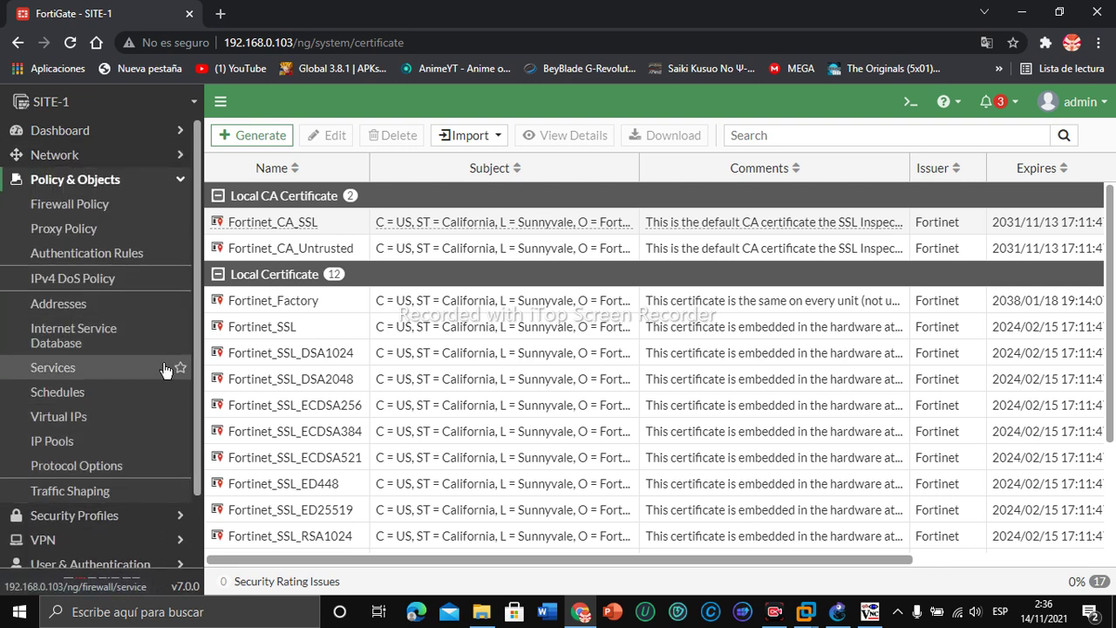
scroll(184, 429, down, 2)
scroll(179, 399, up, 2)
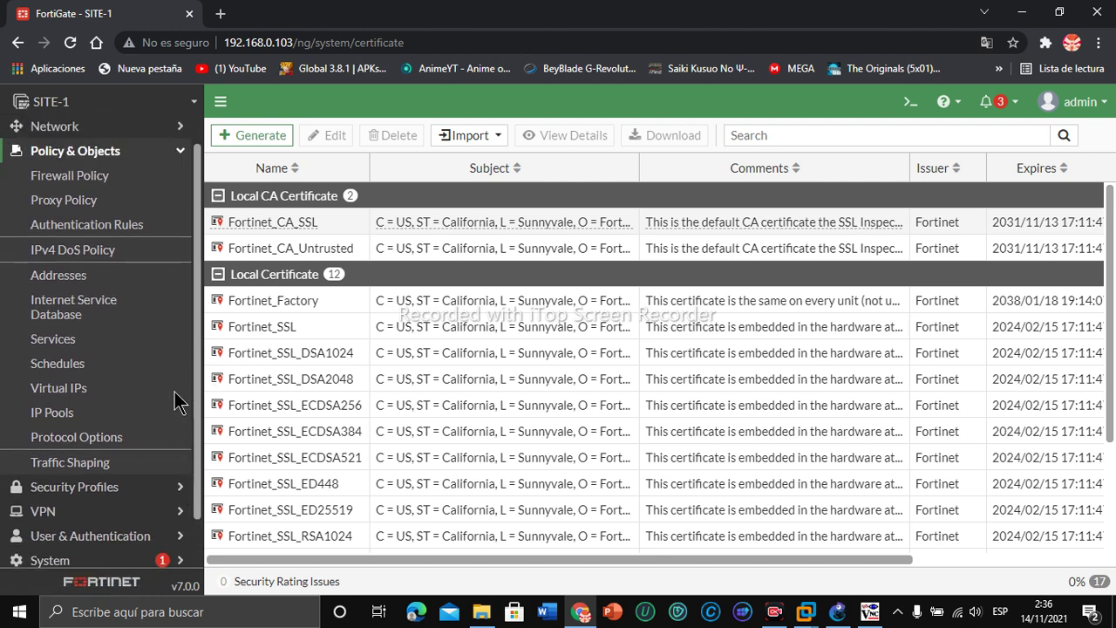
scroll(181, 384, down, 2)
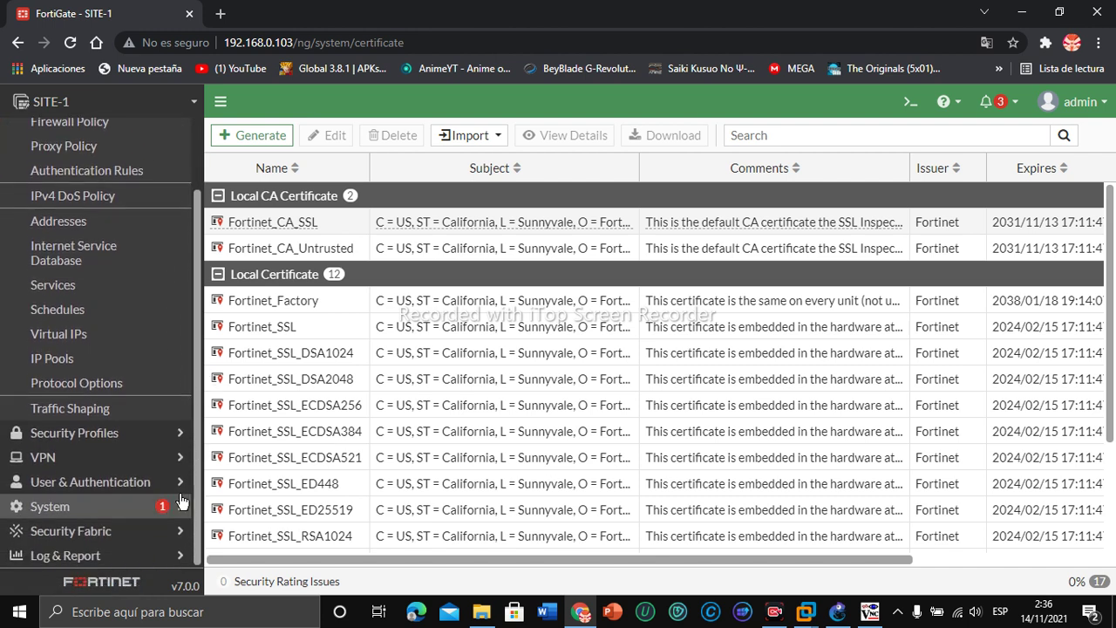
click(81, 508)
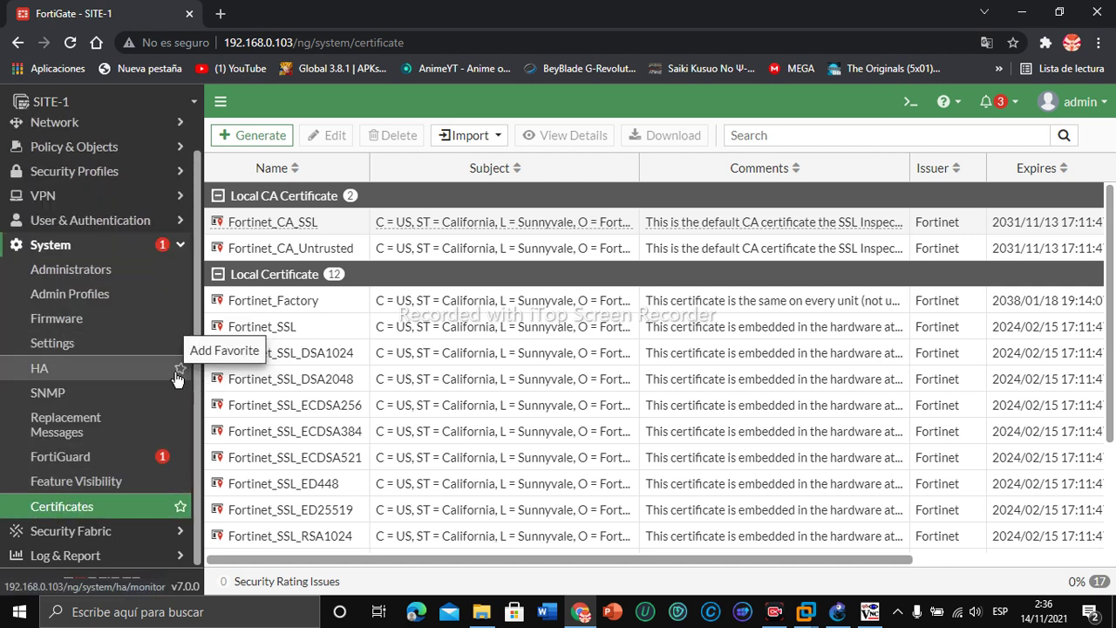
Step: List replacement messages in Extended View, search 'proxy', and select Web-proxy Authentication Failed Page
click(110, 425)
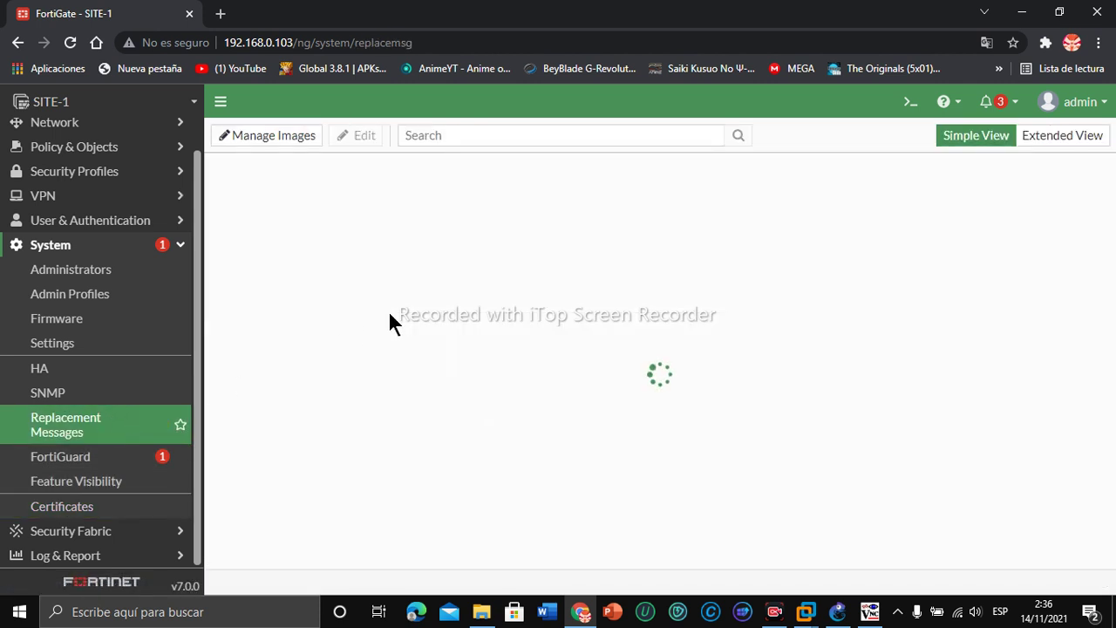
click(1059, 140)
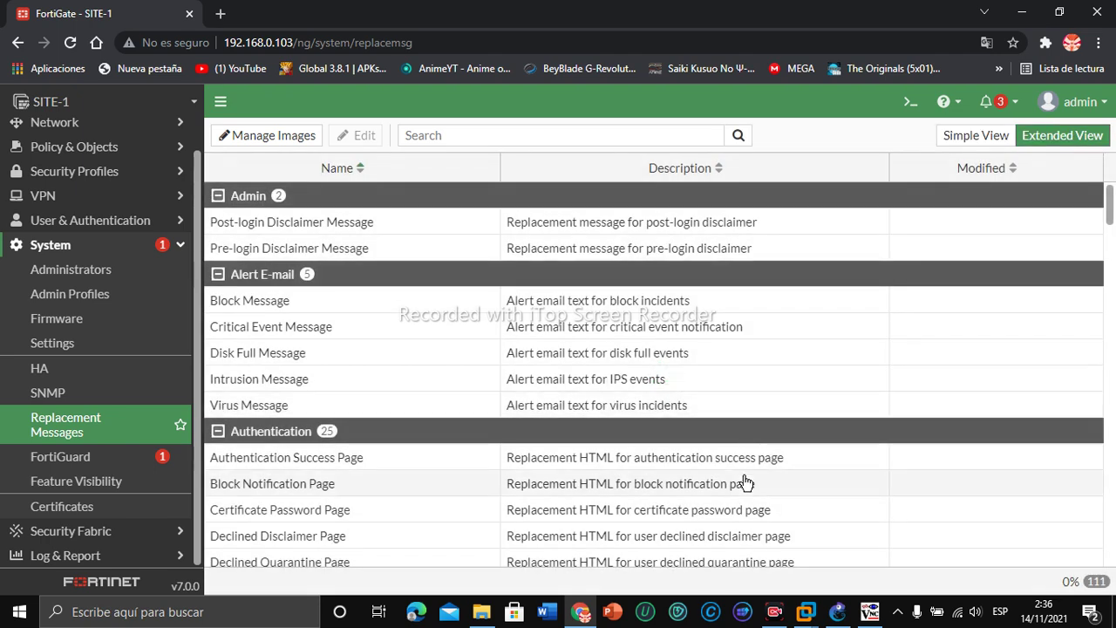
click(553, 133)
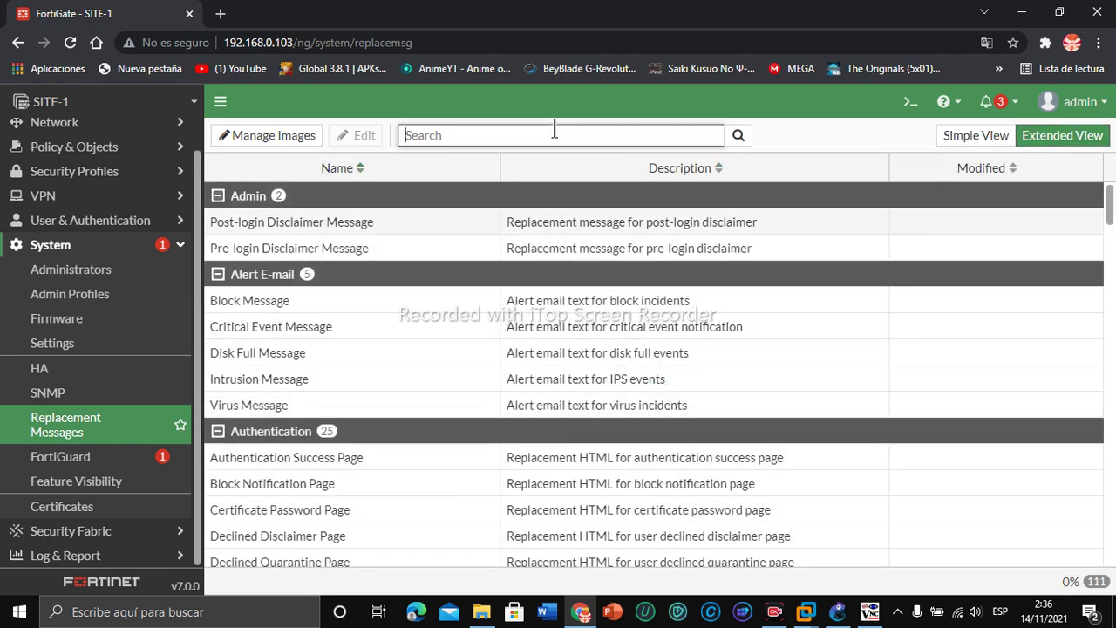
text(proxy)
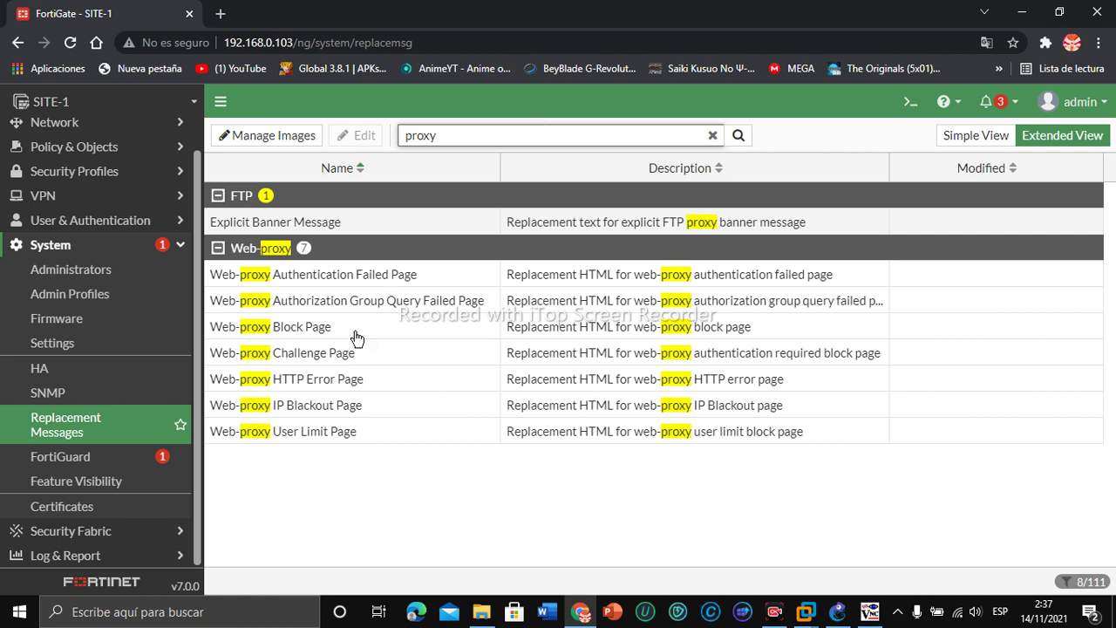
click(348, 276)
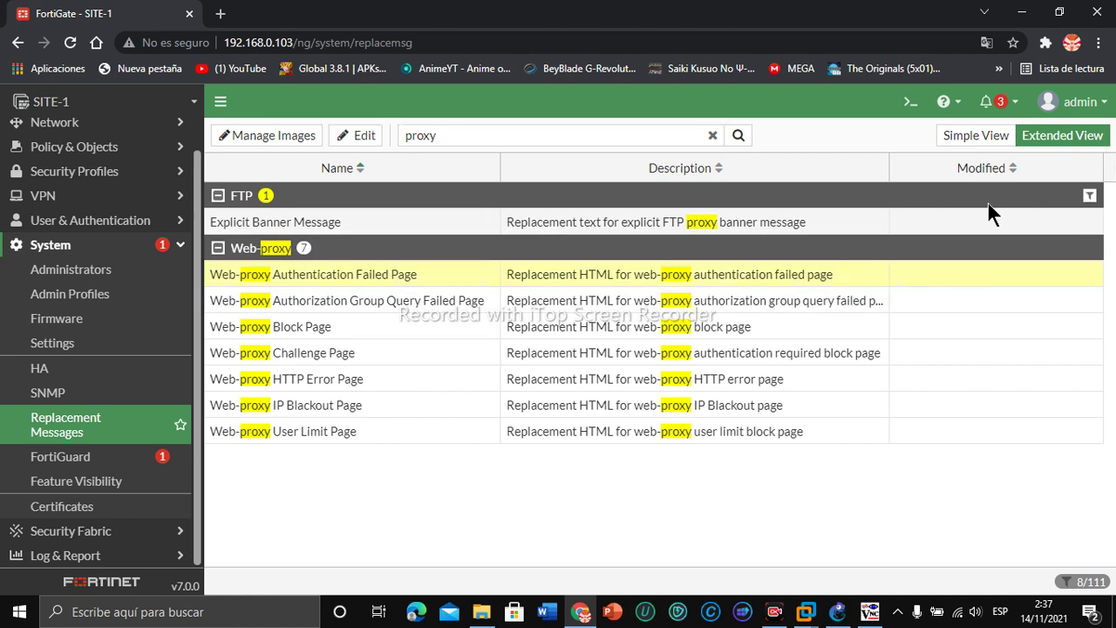
Step: Preview and close the Web-proxy Authentication Failed and Authorization Group Query Failed pages
double_click(338, 274)
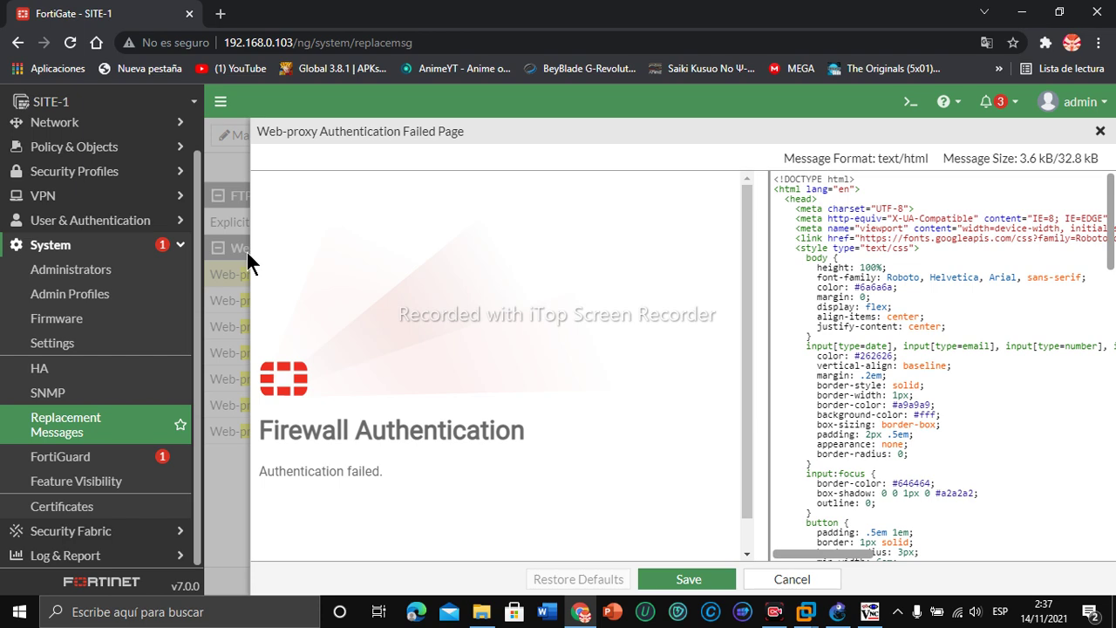
click(1099, 130)
double_click(329, 296)
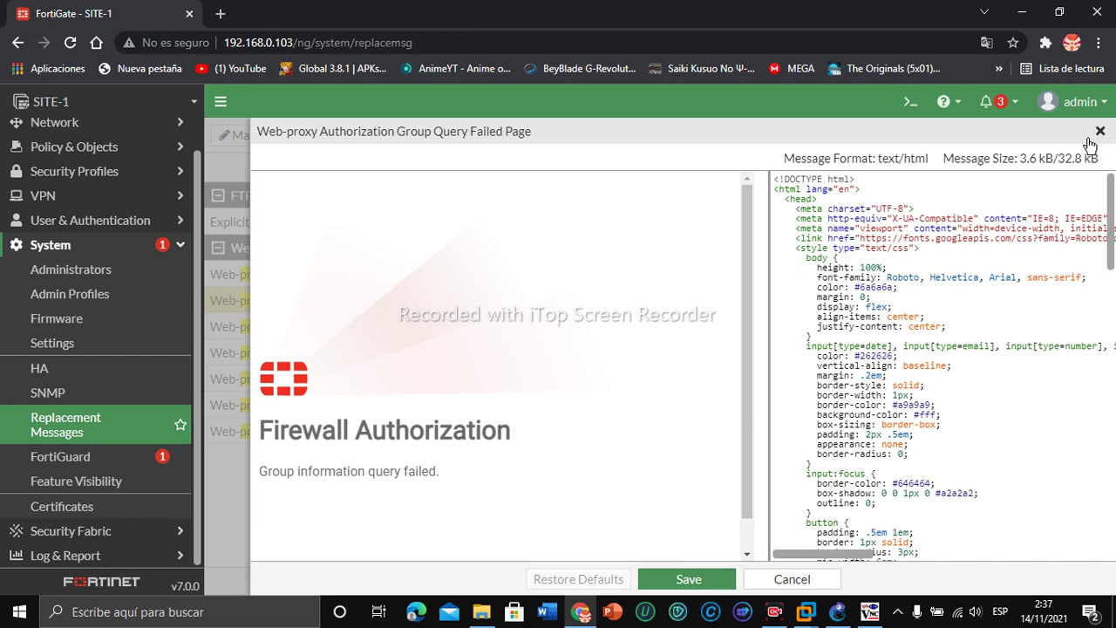
click(1099, 130)
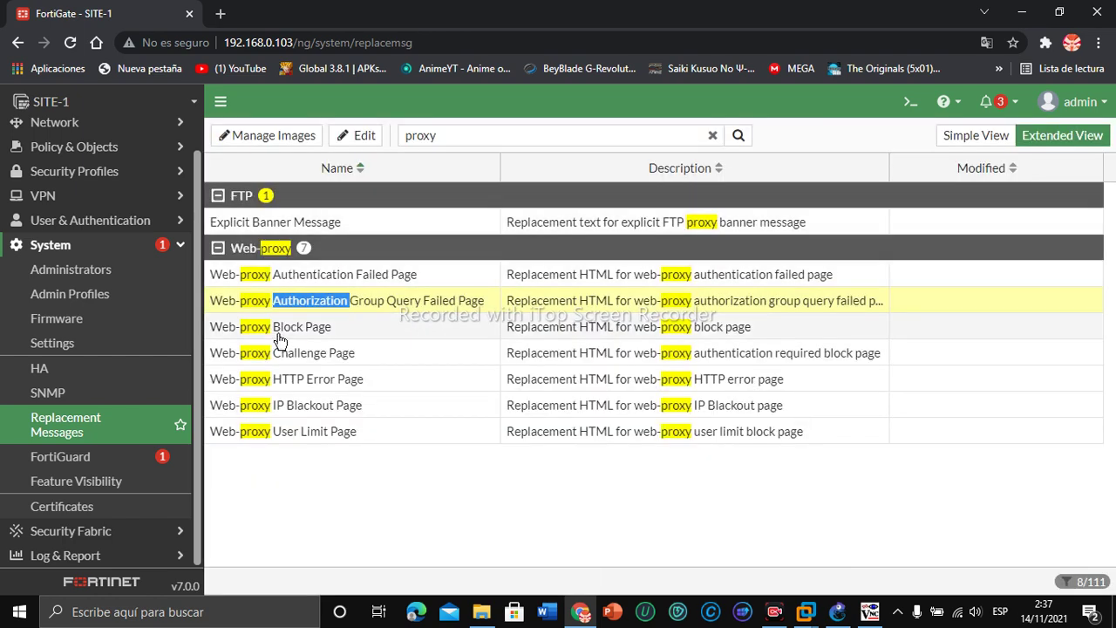
Step: Open the Web-proxy Block Page and scroll through its HTML source
double_click(279, 328)
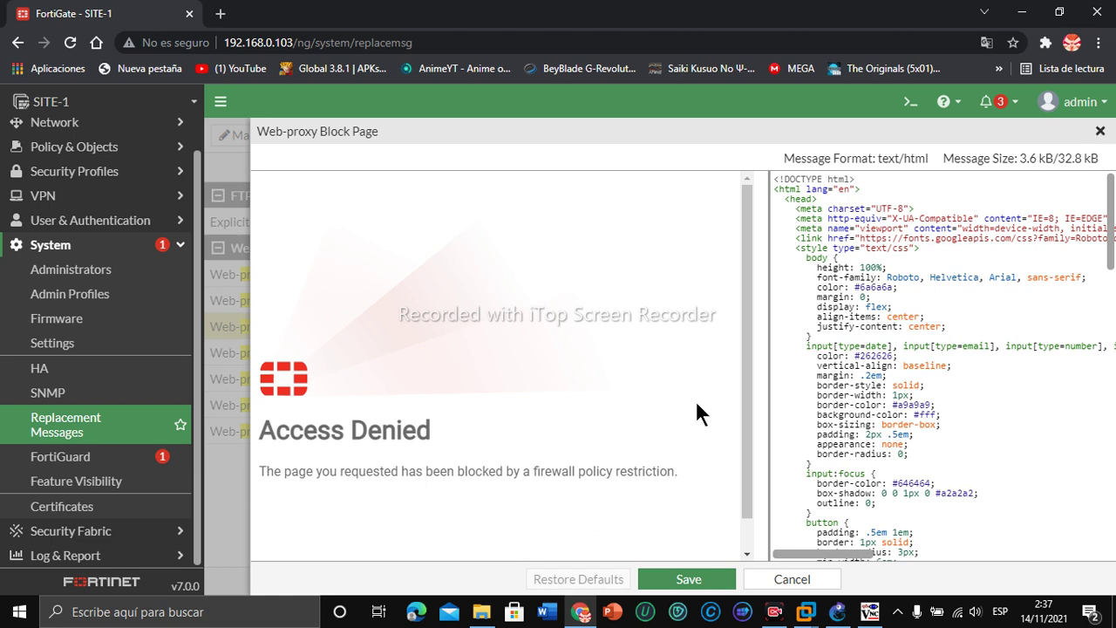
drag(1112, 234, 1113, 323)
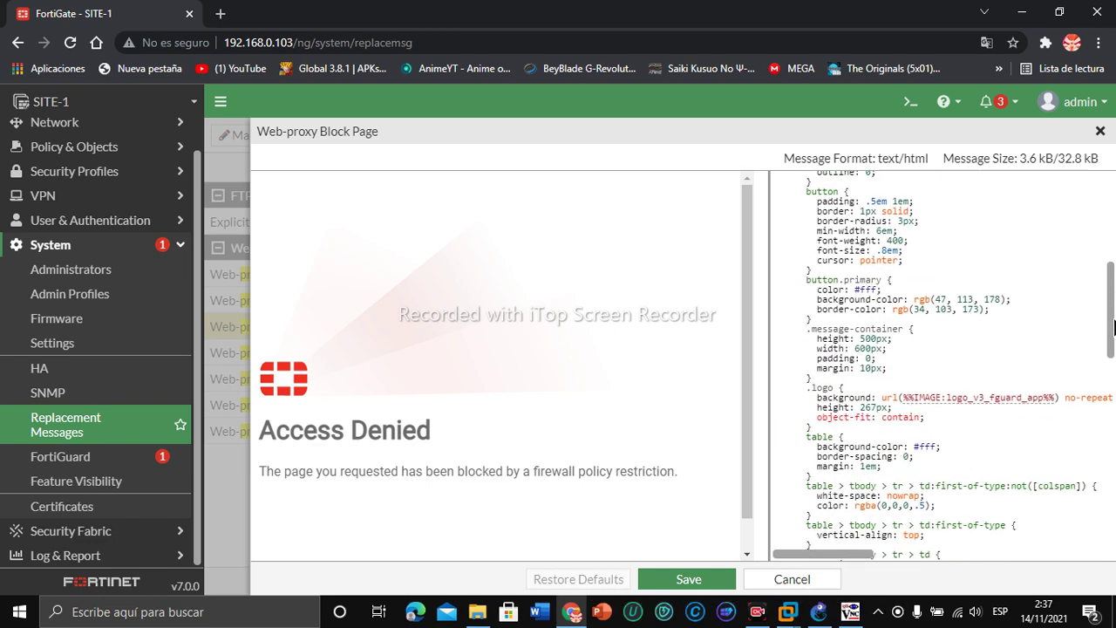
drag(1113, 325, 1081, 515)
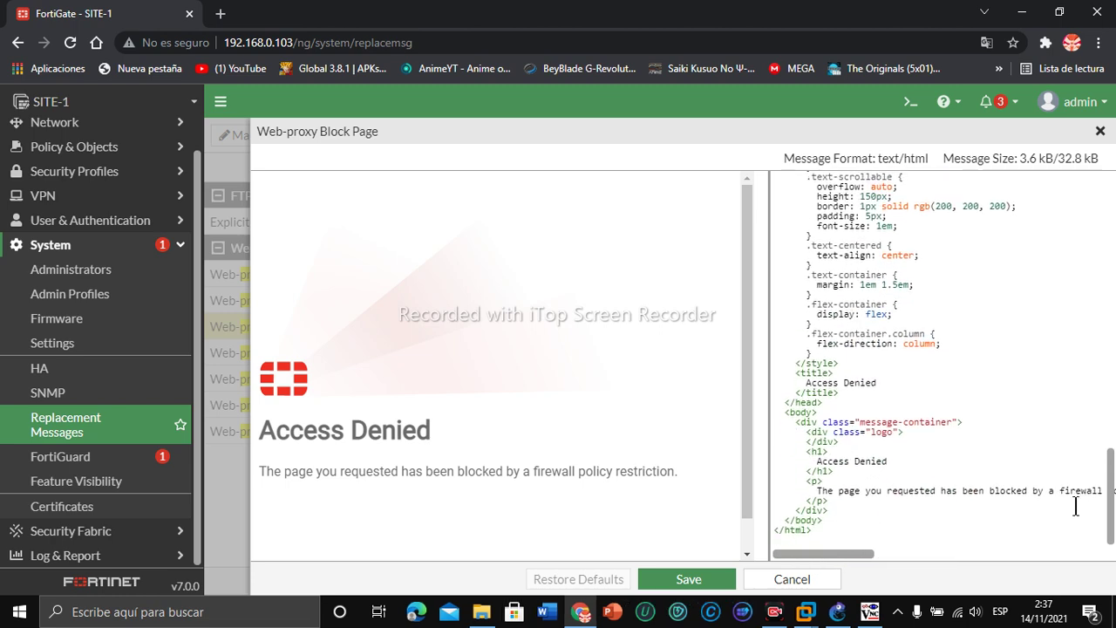
Step: Change the block page's <h1> heading from 'Access Denied' to 'Acceso denegado' and save
click(890, 461)
key(BackSpace)
key(BackSpace)
key(BackSpace)
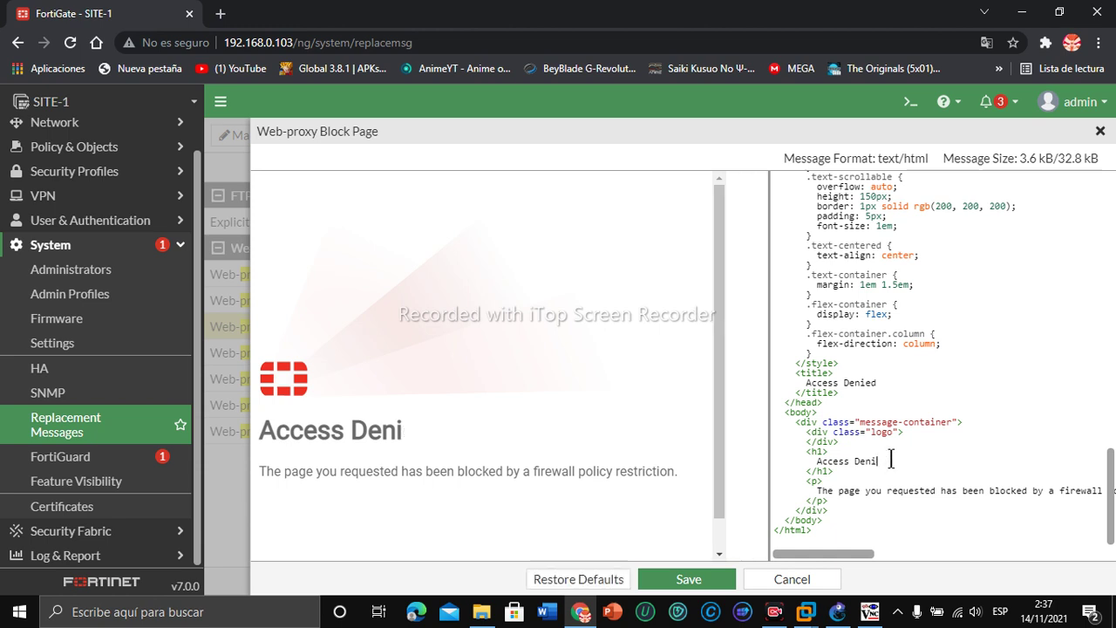
key(BackSpace)
key(BackSpace)
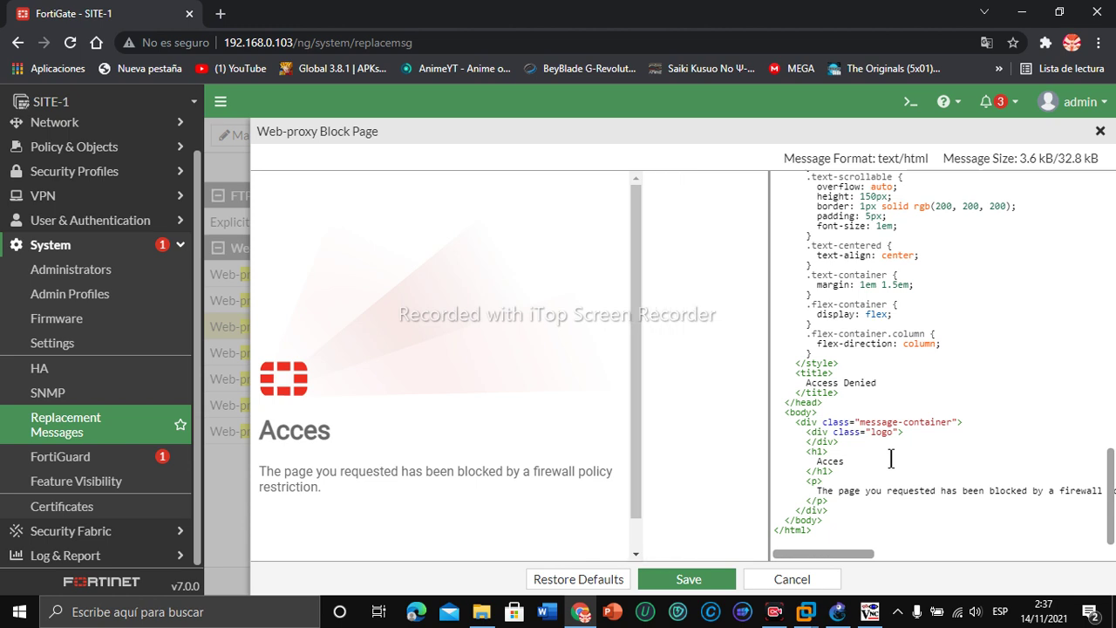
text(o)
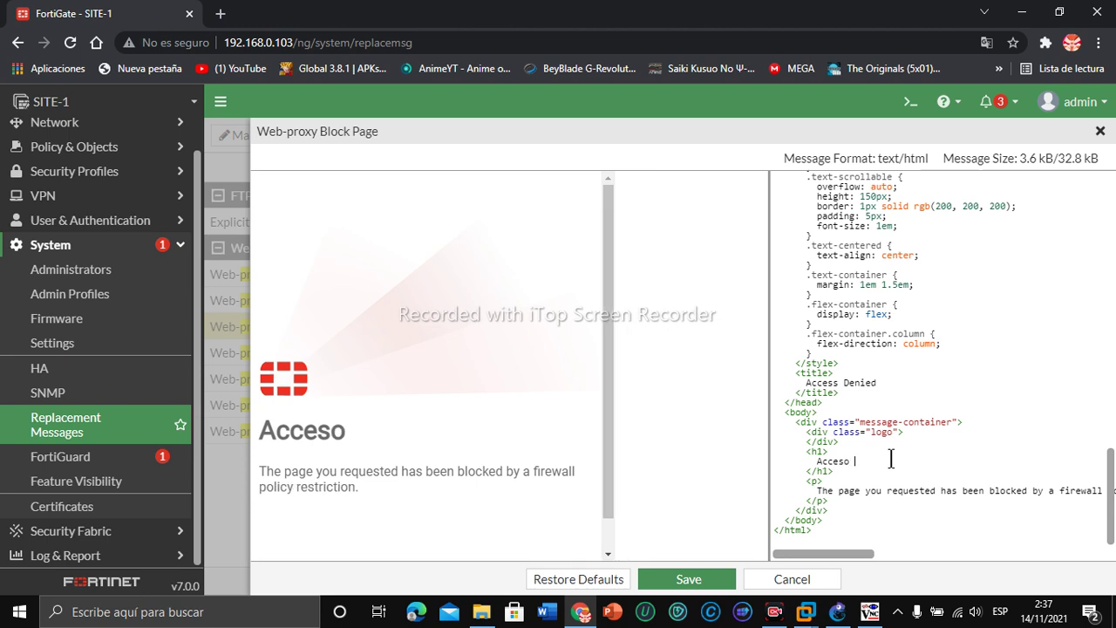
text( de)
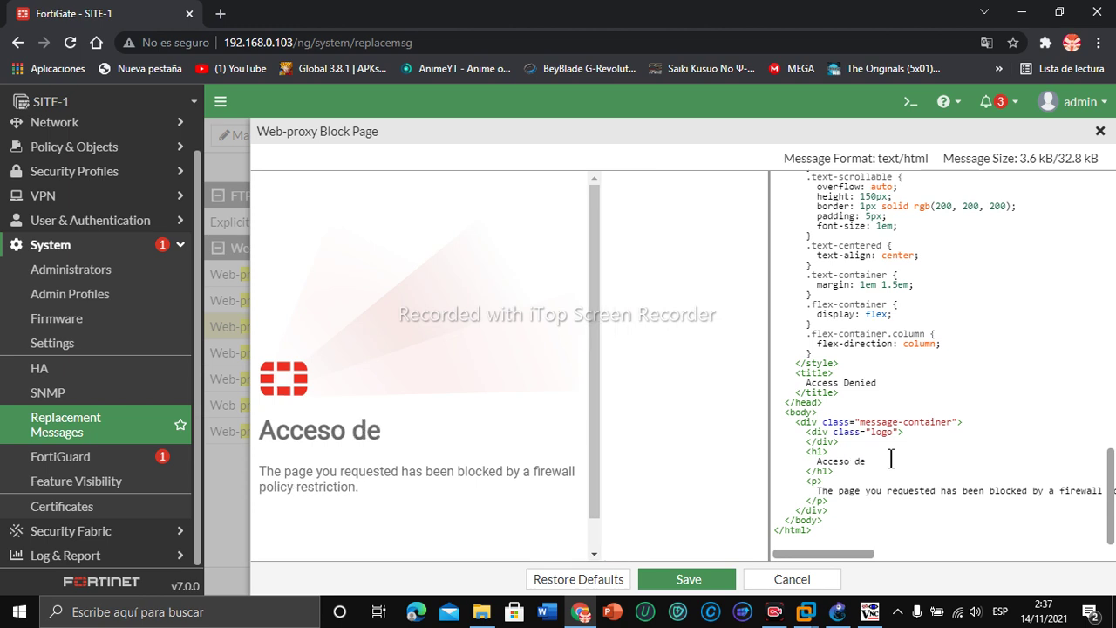
text(negado)
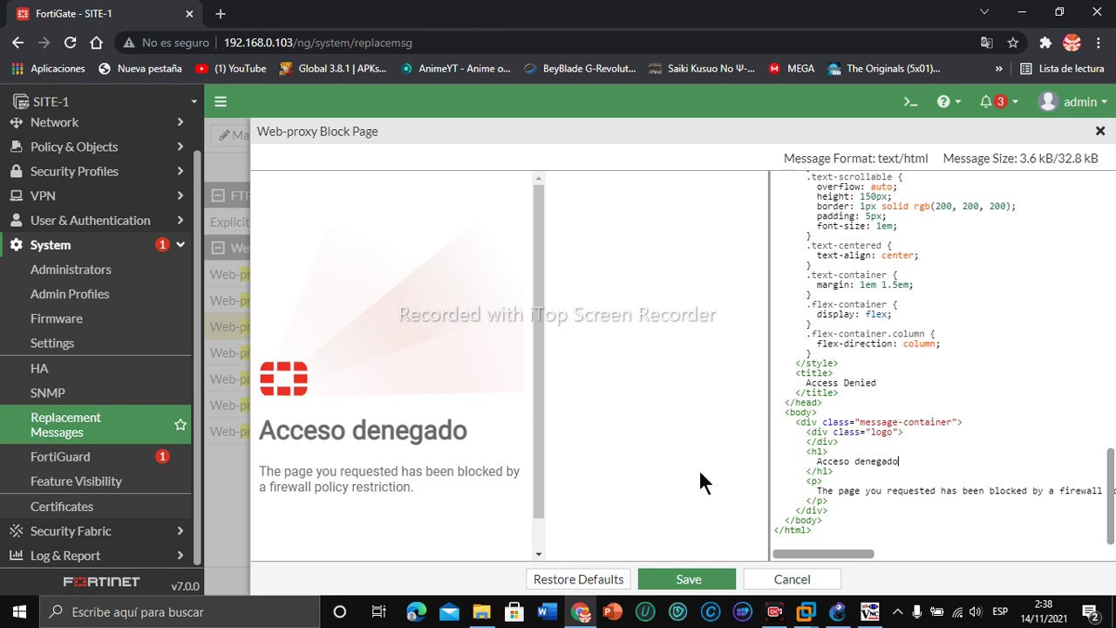
click(695, 582)
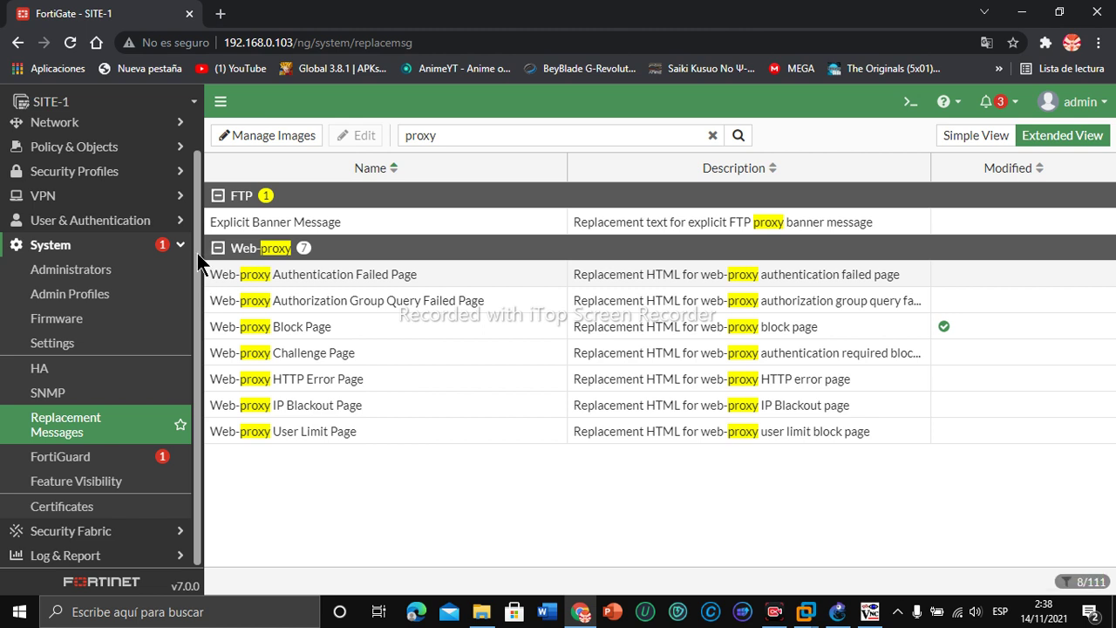
Step: In Policy & Objects > Proxy Policy, edit the webproxy policy from its context menu
scroll(198, 273, up, 1)
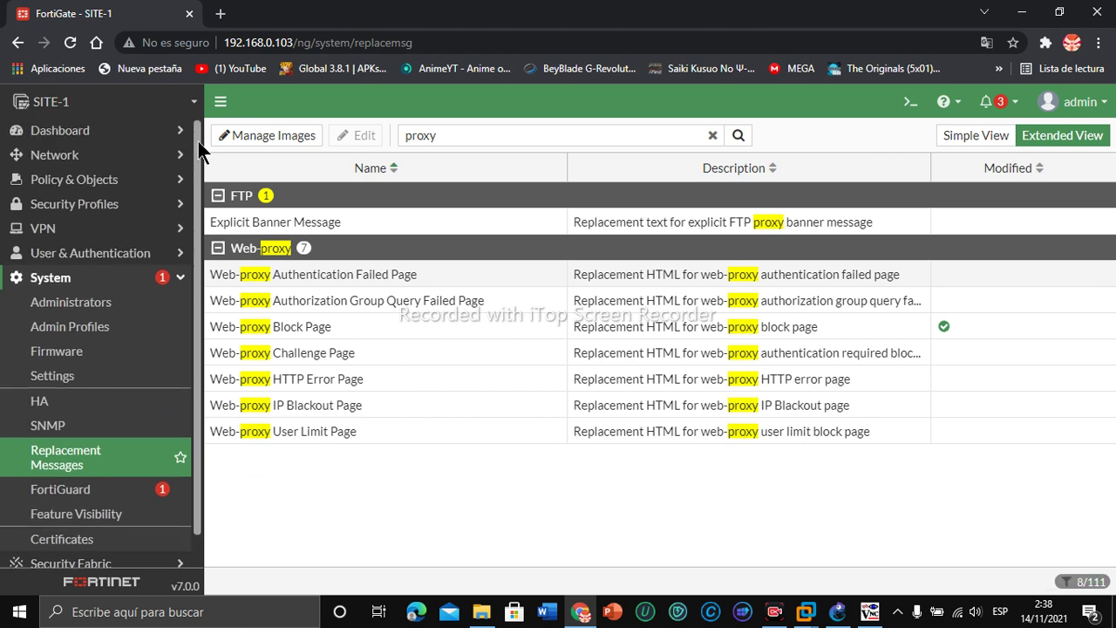
click(61, 181)
click(66, 228)
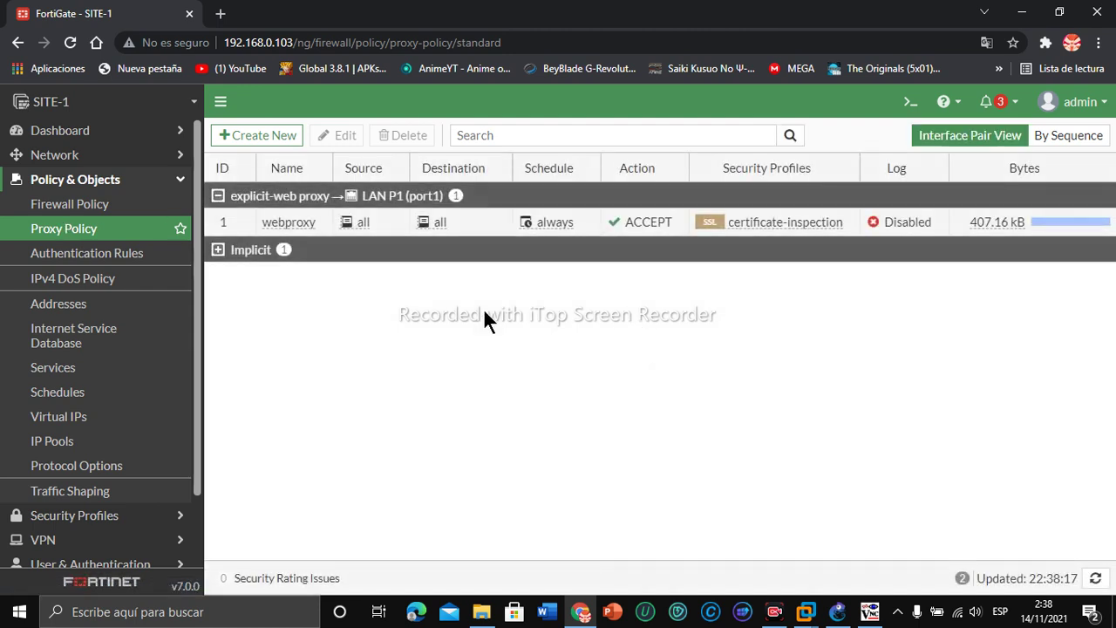
right_click(284, 224)
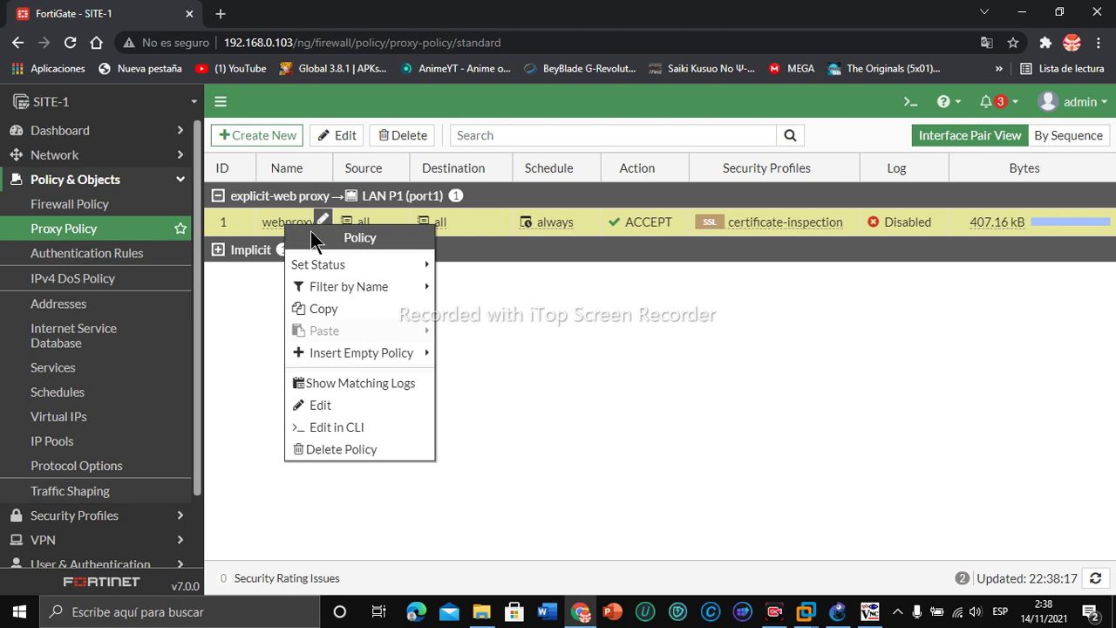
click(339, 414)
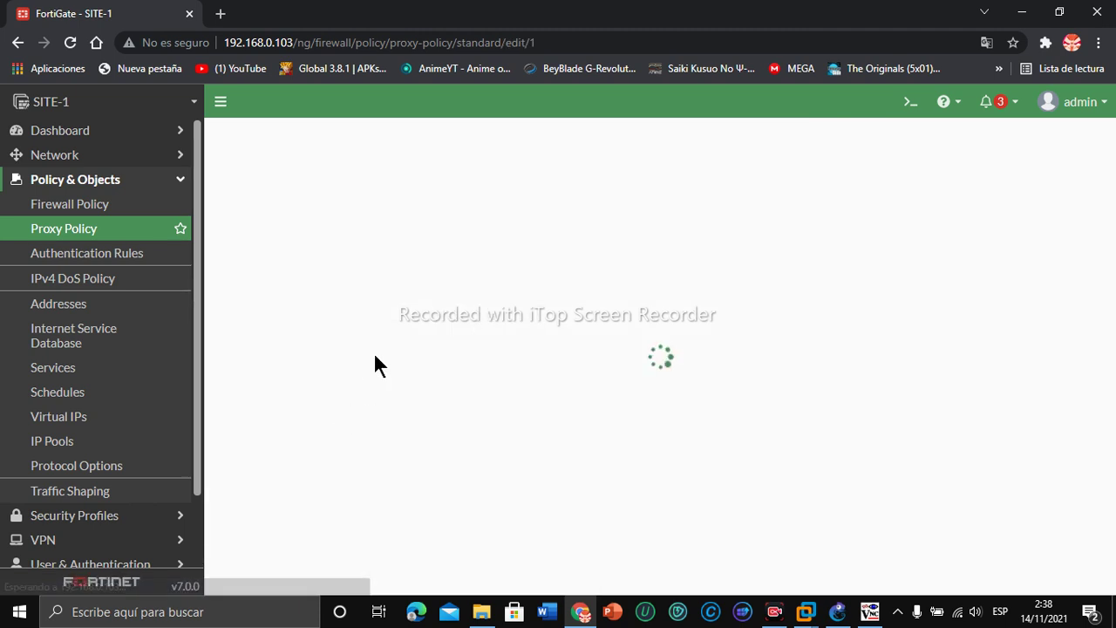